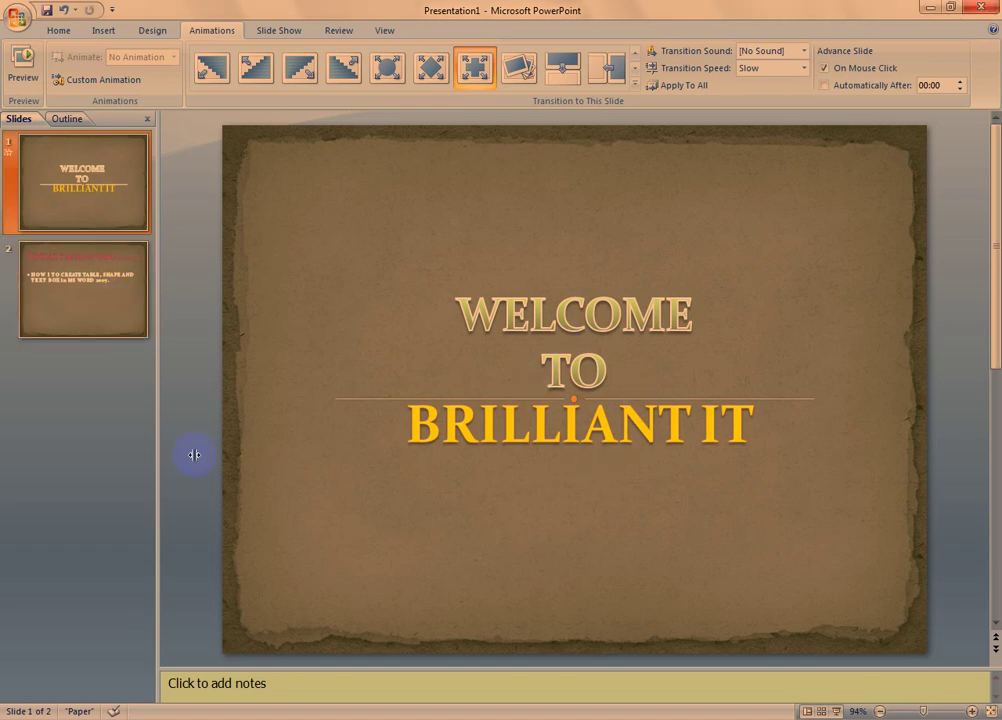
Step: Show the second slide in PowerPoint
click(87, 300)
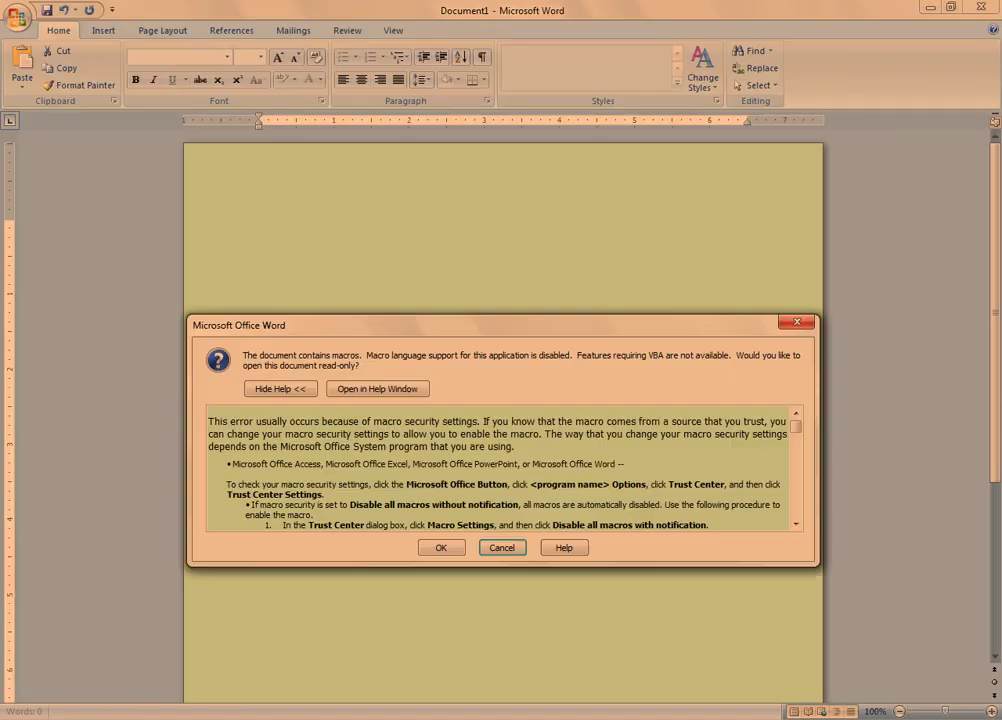
Step: Dismiss the macro warning and type 'FIRST I WILL SHOW YOU HOW TO MAKE TABLE.......' at 22 pt
key(Return)
click(438, 262)
text(F)
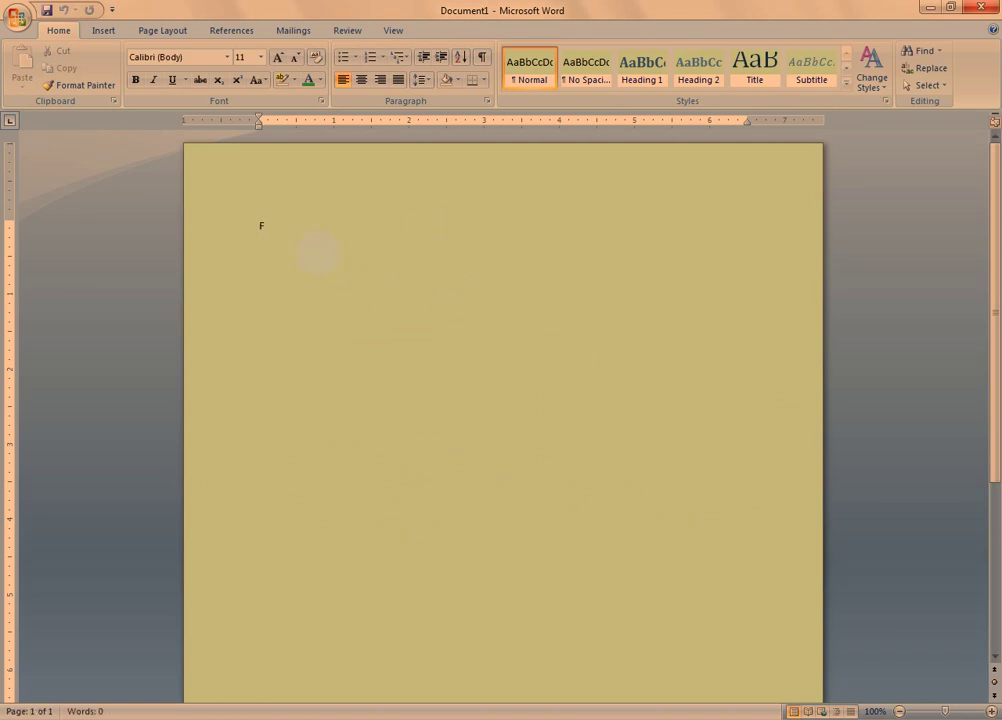
text(IRST)
text( I WILL SHO)
text(W)
key(ctrl+a)
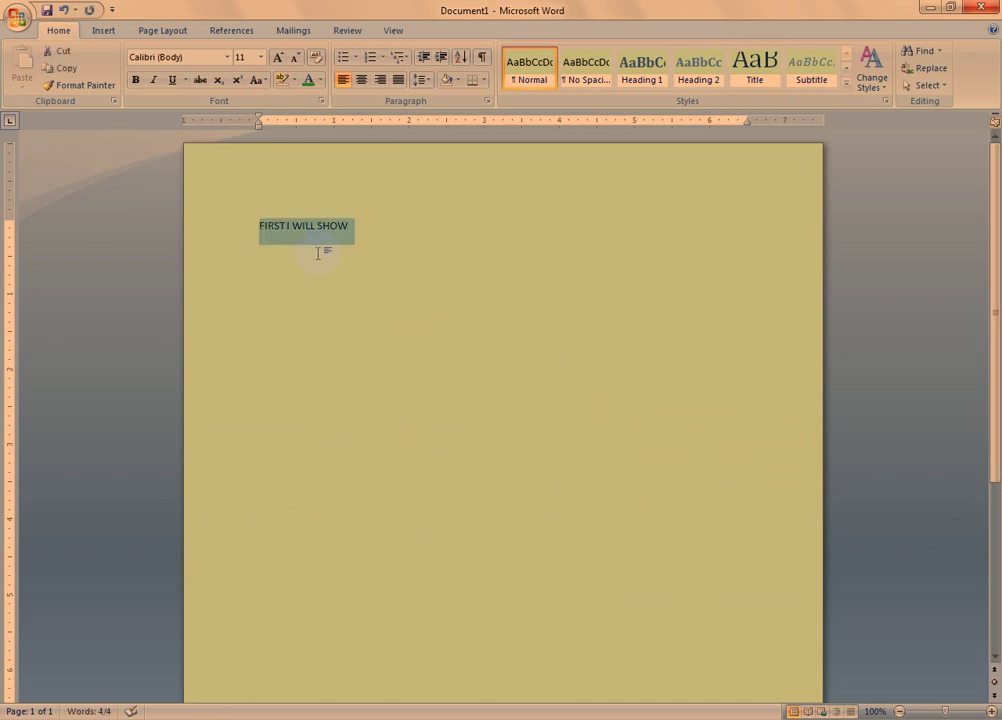
key(ctrl+shift+period)
key(ctrl+shift+period)
key(ctrl+shift+period)
key(ctrl+shift+period)
key(ctrl+shift+period)
key(End)
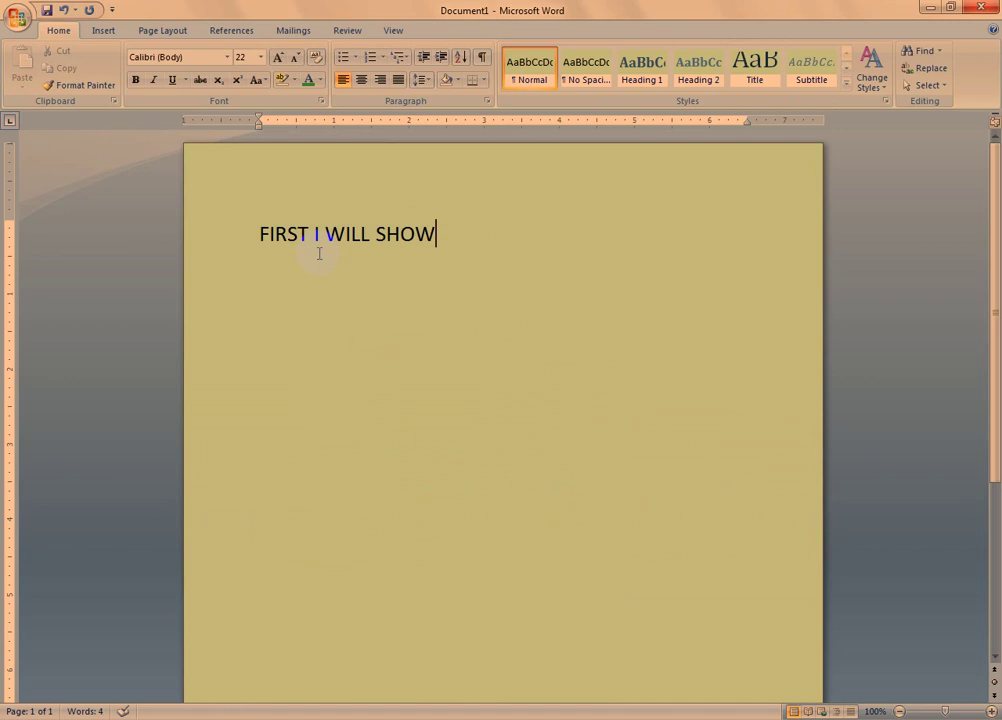
text( YOU)
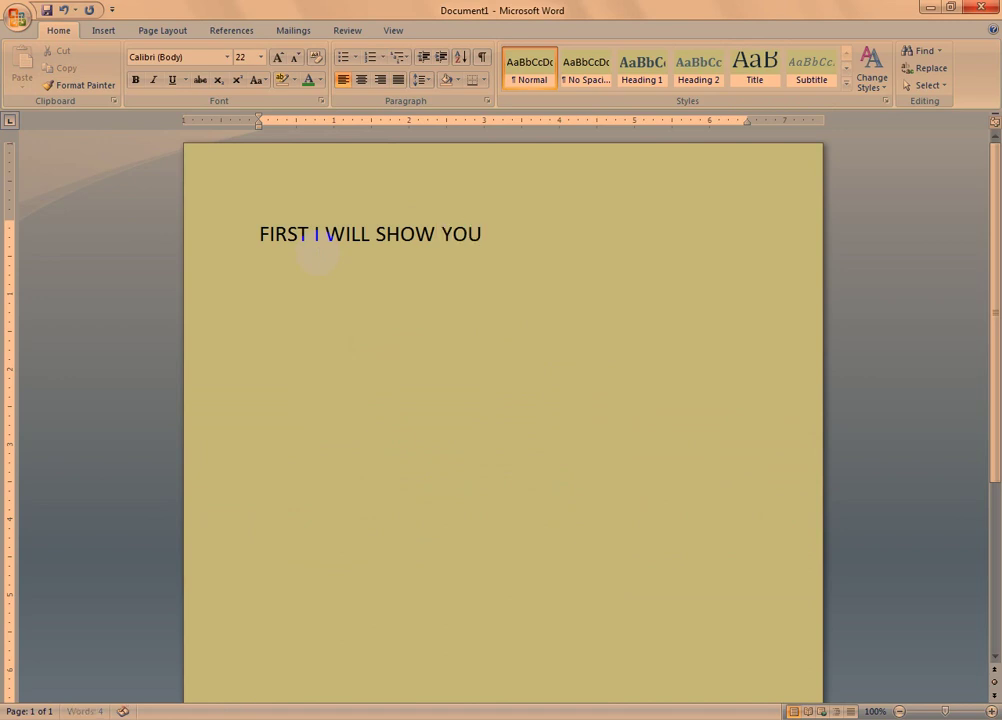
text( HOW)
text( TO MAKE TAB)
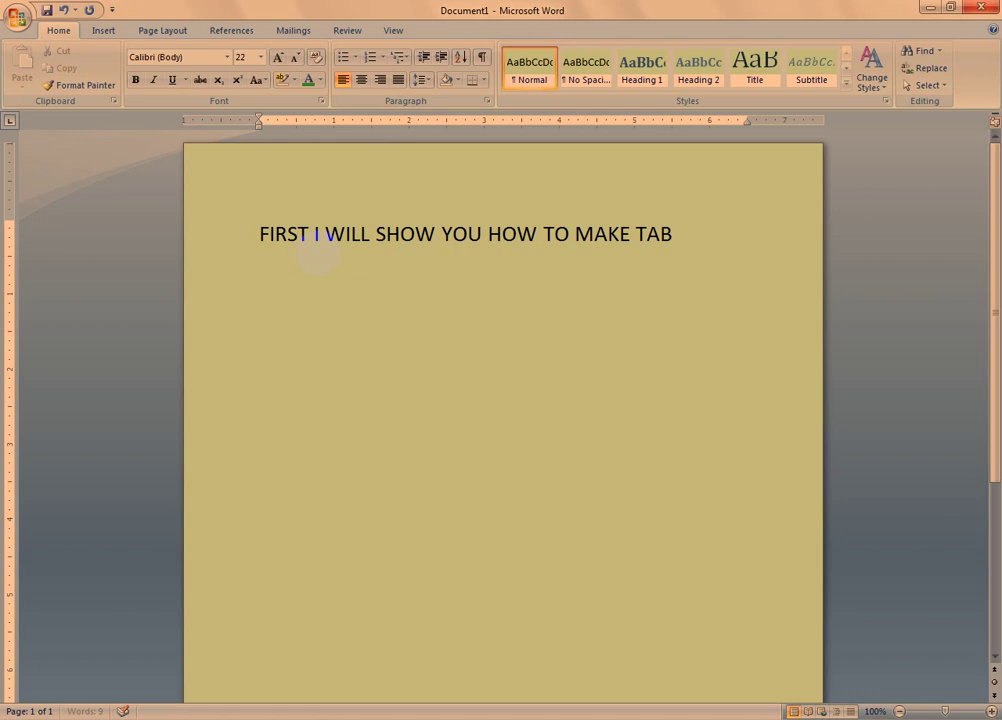
text(LE........)
key(Return)
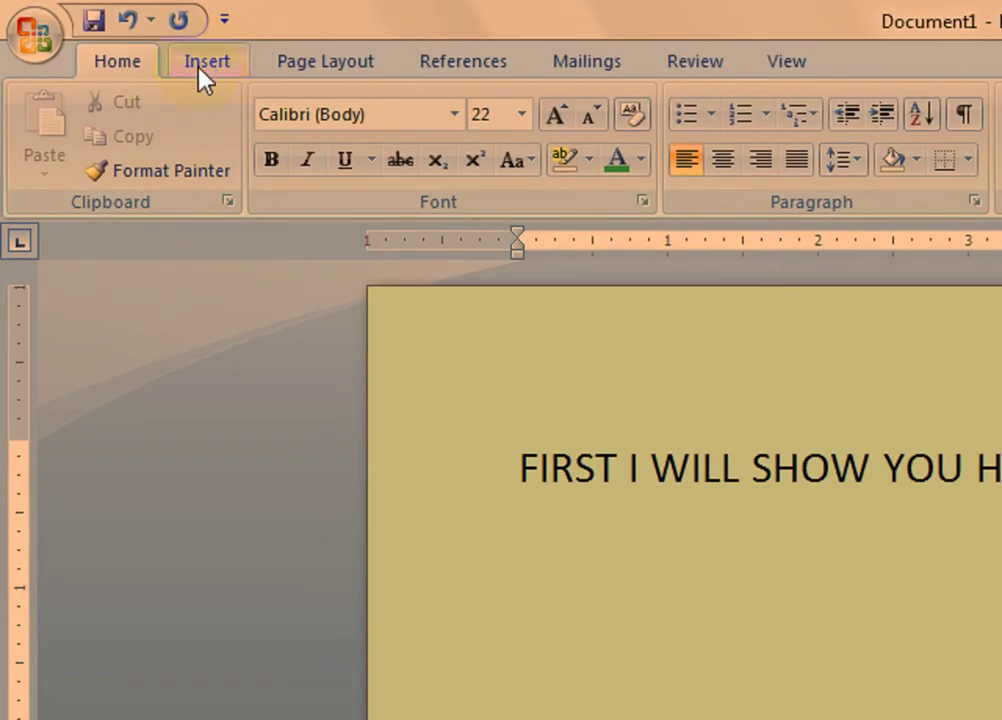
Step: Open the Table dropdown on the Insert ribbon
click(211, 62)
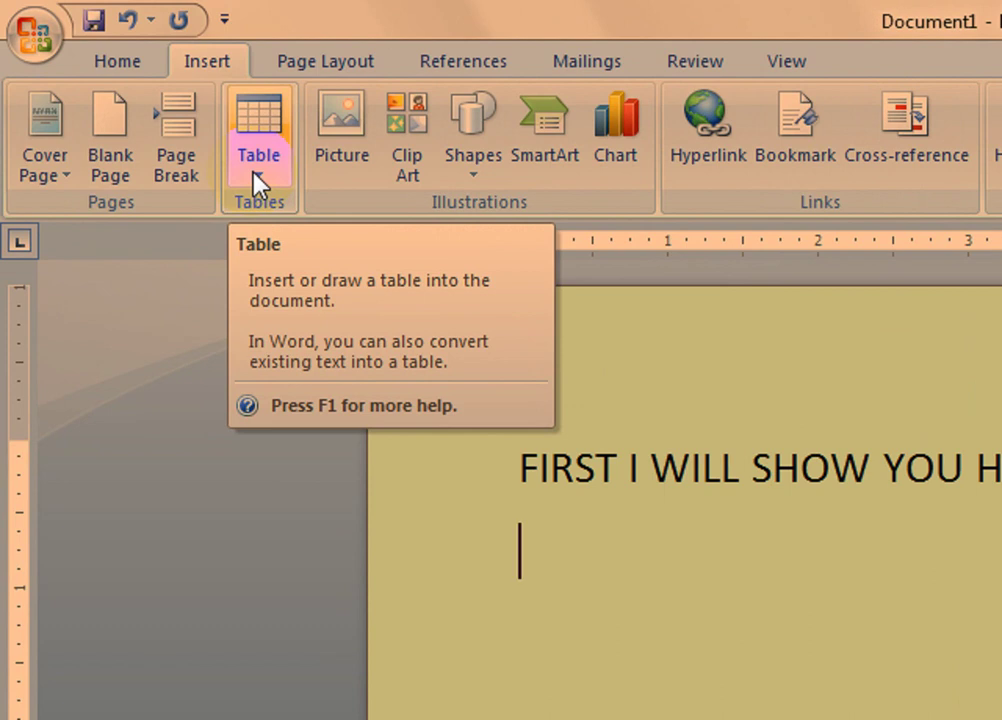
click(257, 180)
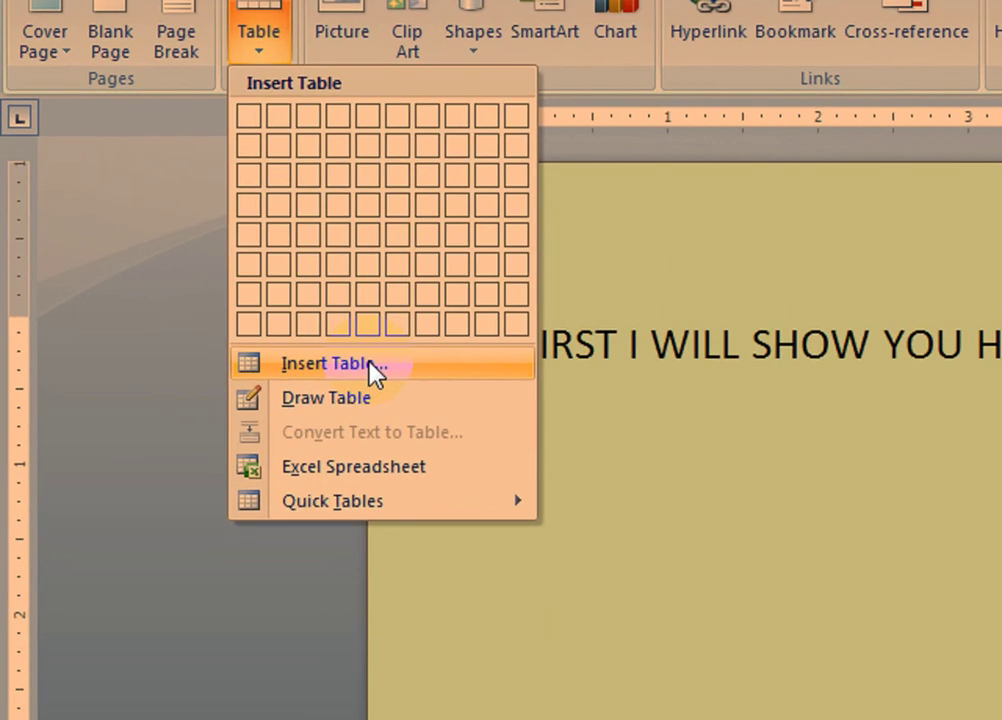
Step: Insert a table with 4 columns and 1 row through the Insert Table dialog
click(344, 366)
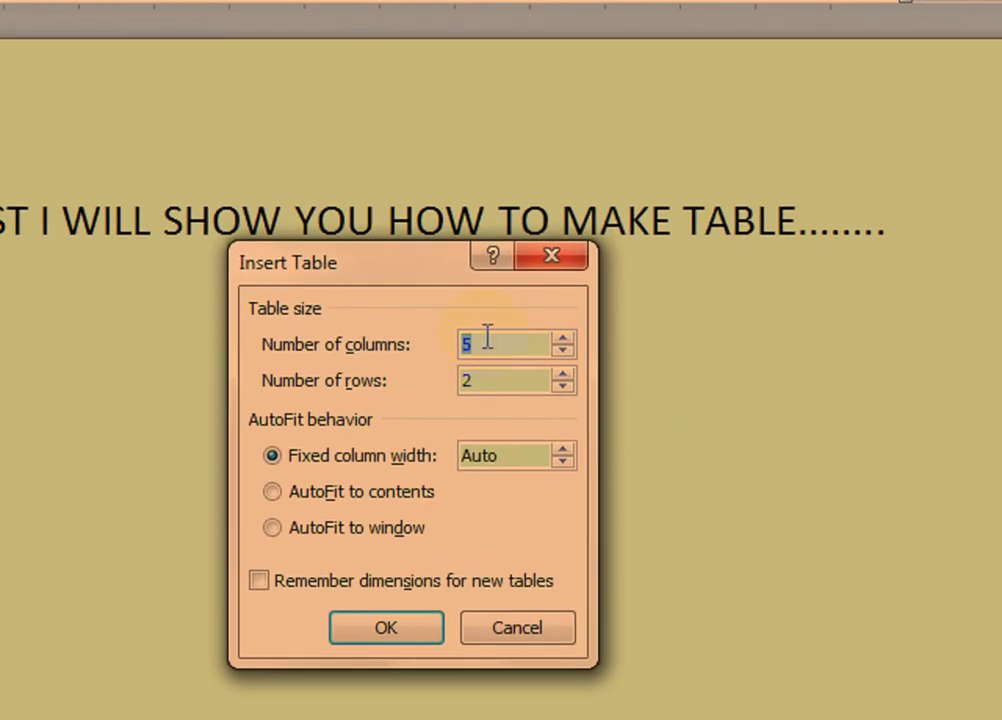
double_click(494, 342)
text(4)
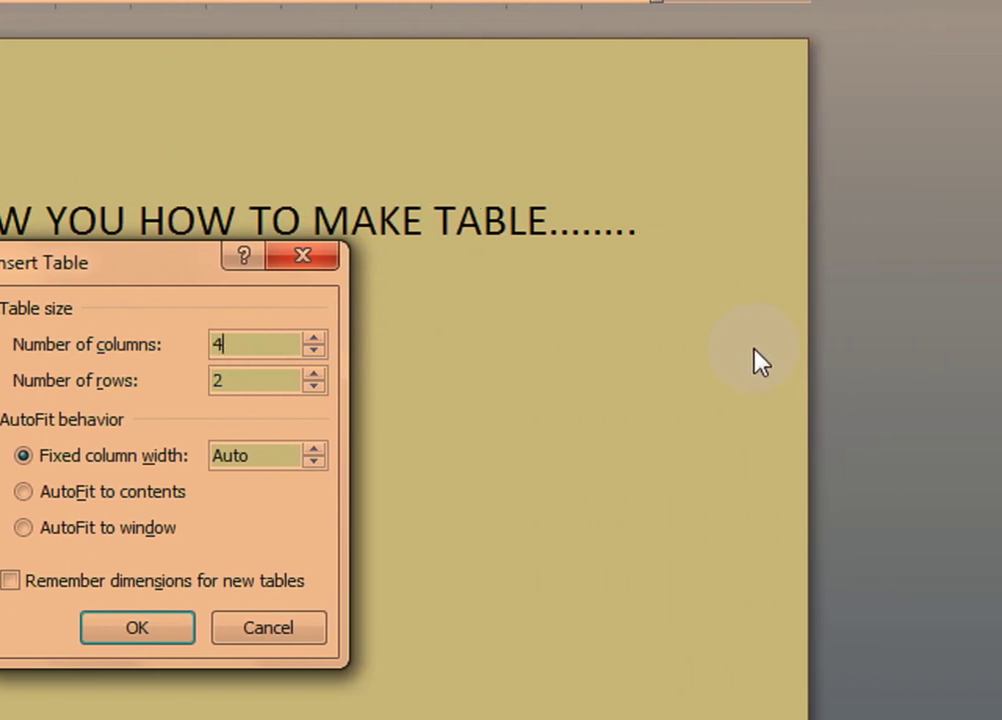
click(234, 381)
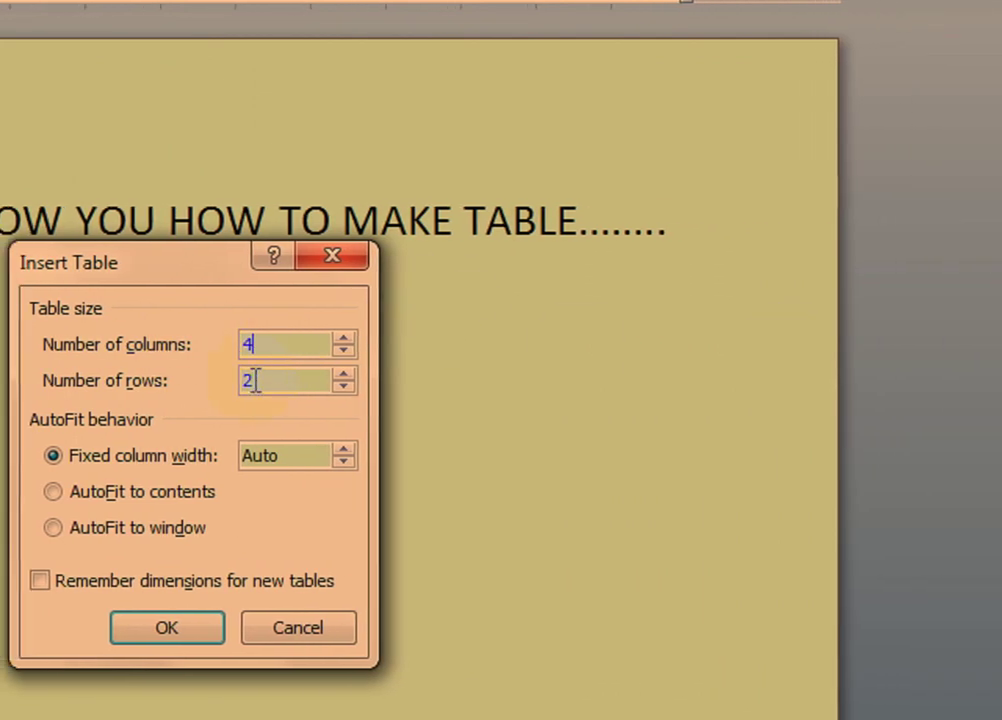
double_click(264, 381)
text(1)
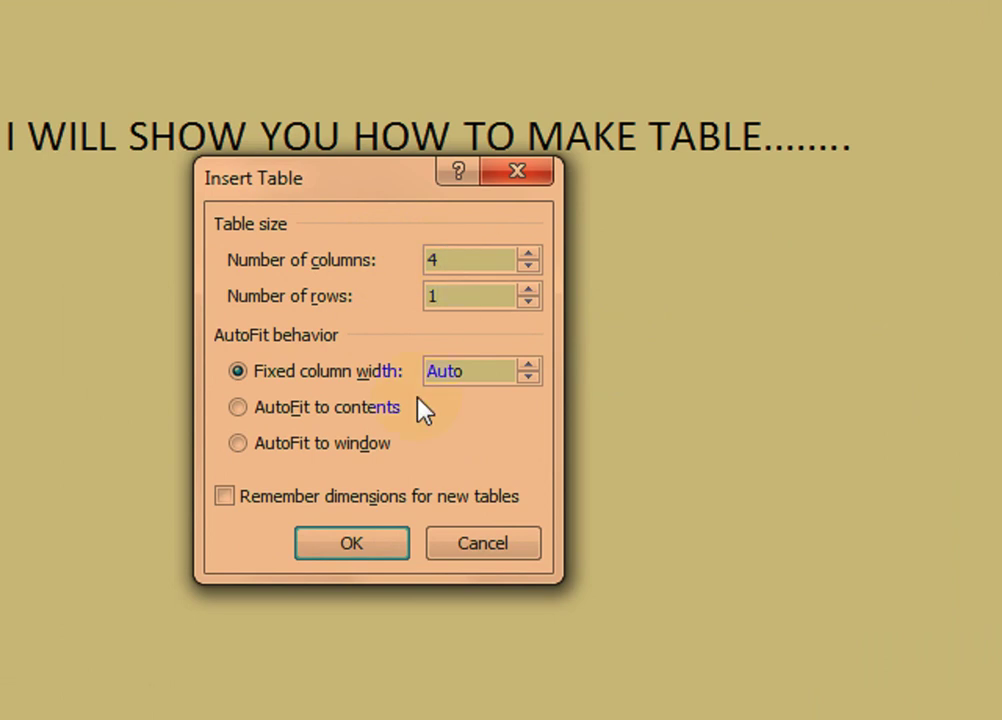
click(349, 542)
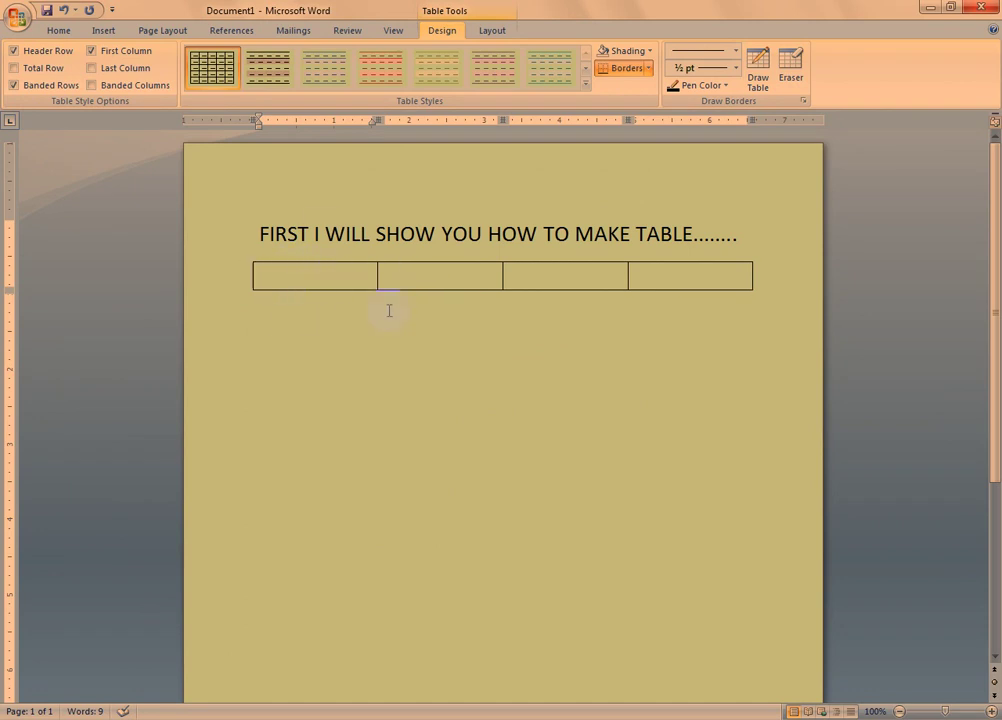
Step: Type 'HERE IS 4 COLOUM AND 1 ROW...........' below the table
click(306, 362)
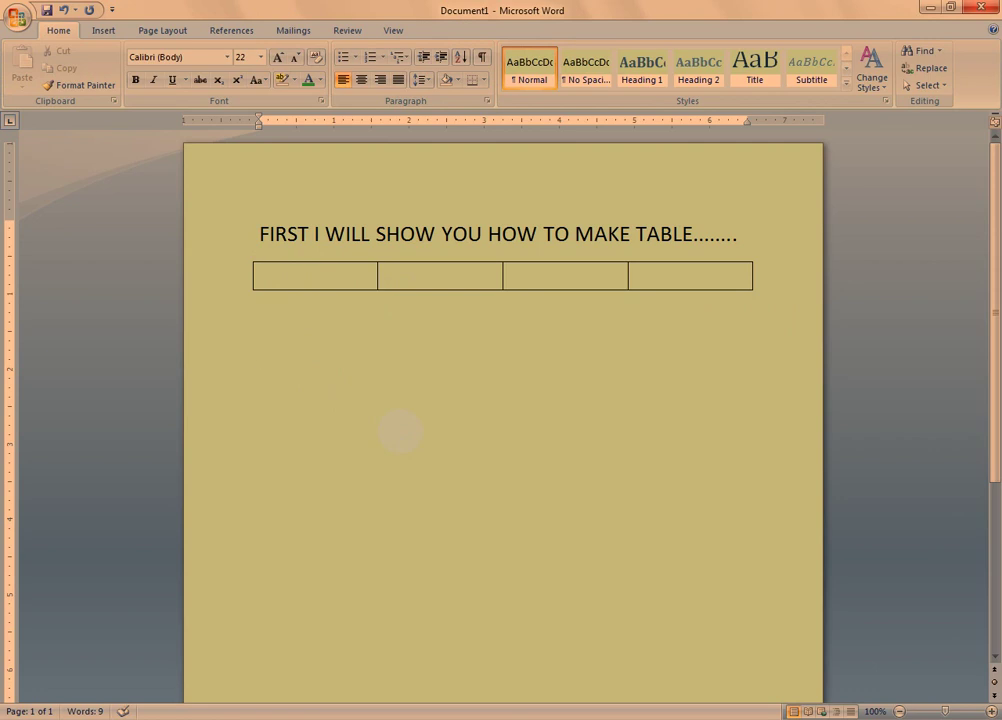
text(HER)
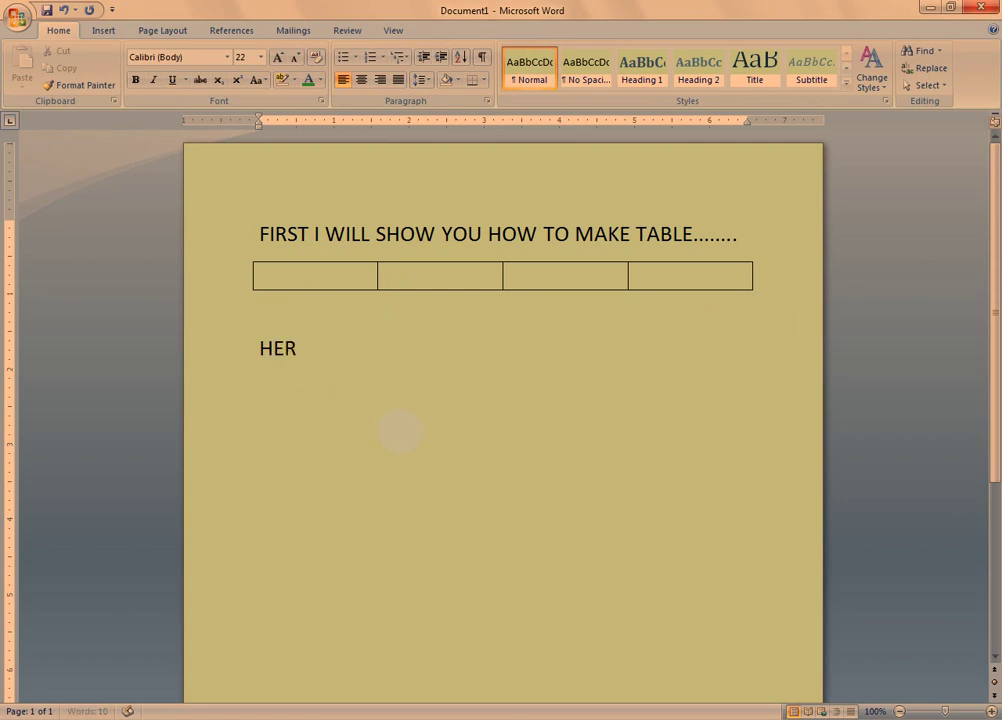
text(E)
text( IS 4)
text( COL)
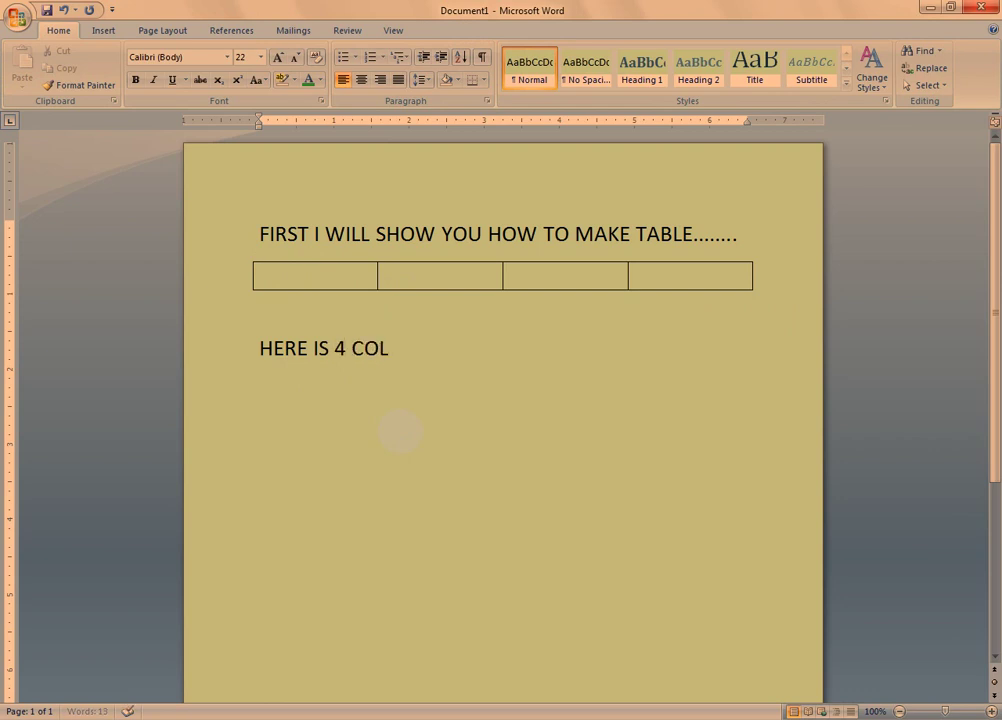
text(U)
key(BackSpace)
text(OUM)
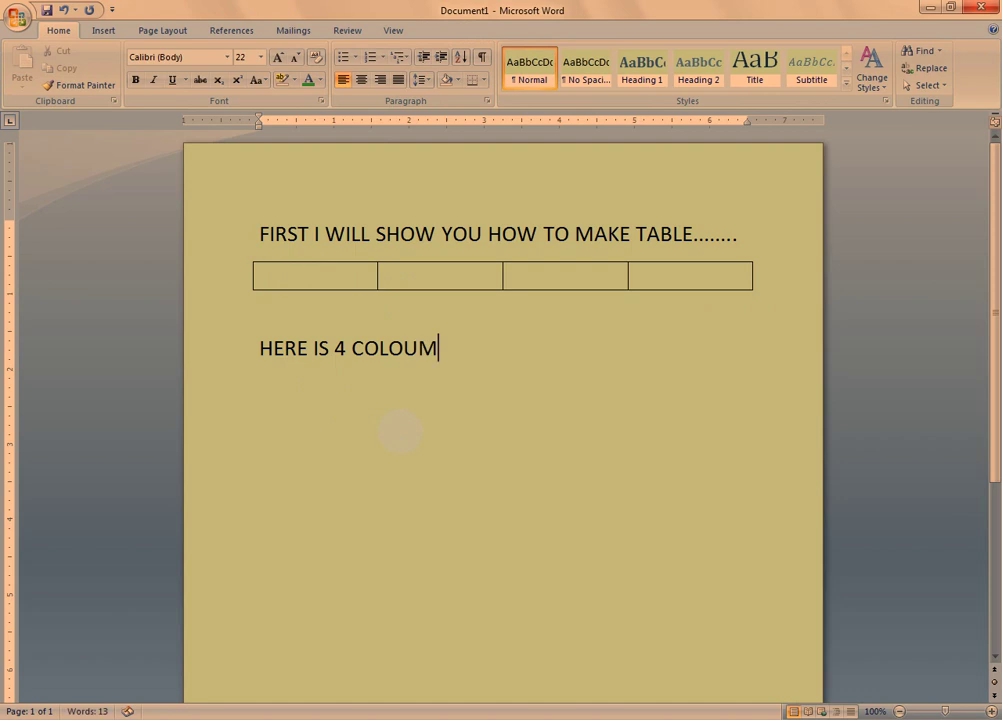
text( AND)
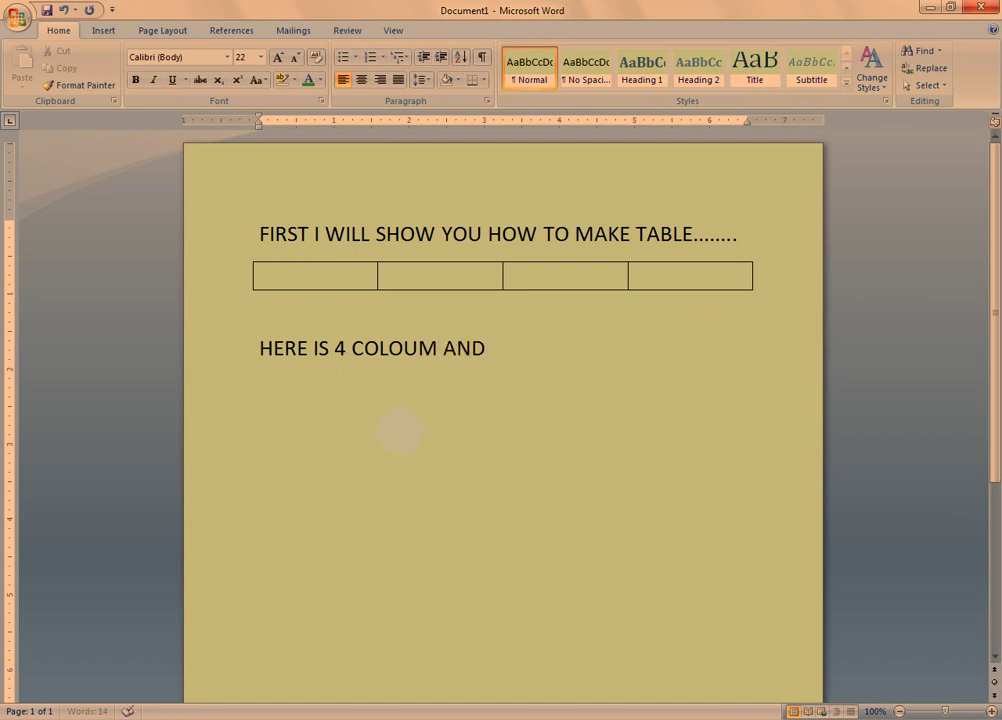
text( 1)
text( ROW)
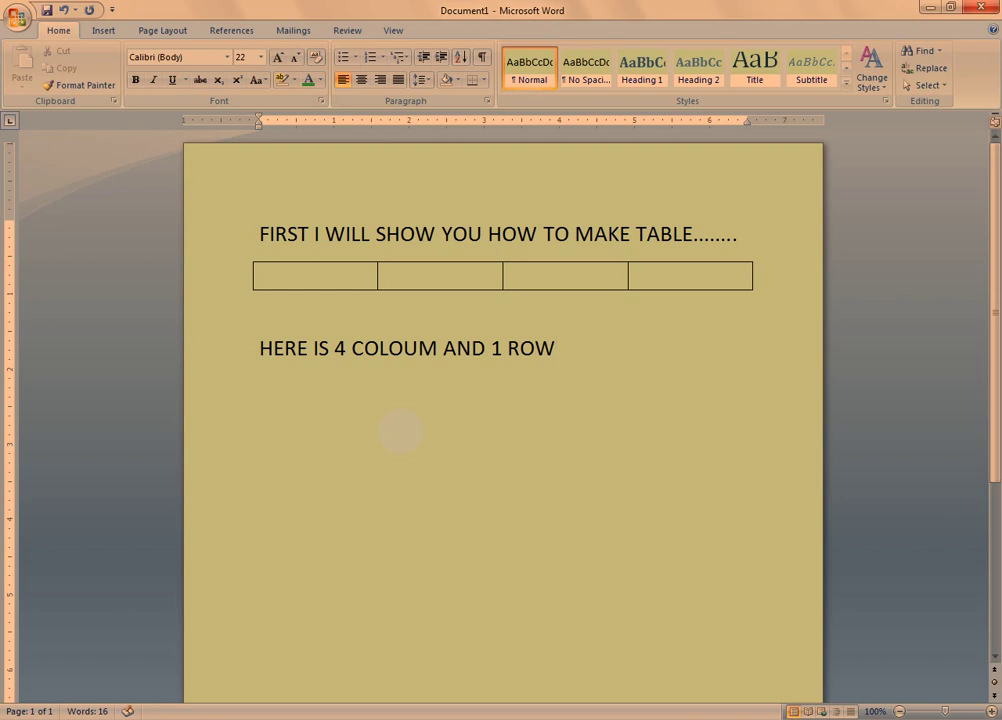
text(...........)
Step: Step through the four table cells twice, then return to the line below the table
click(280, 277)
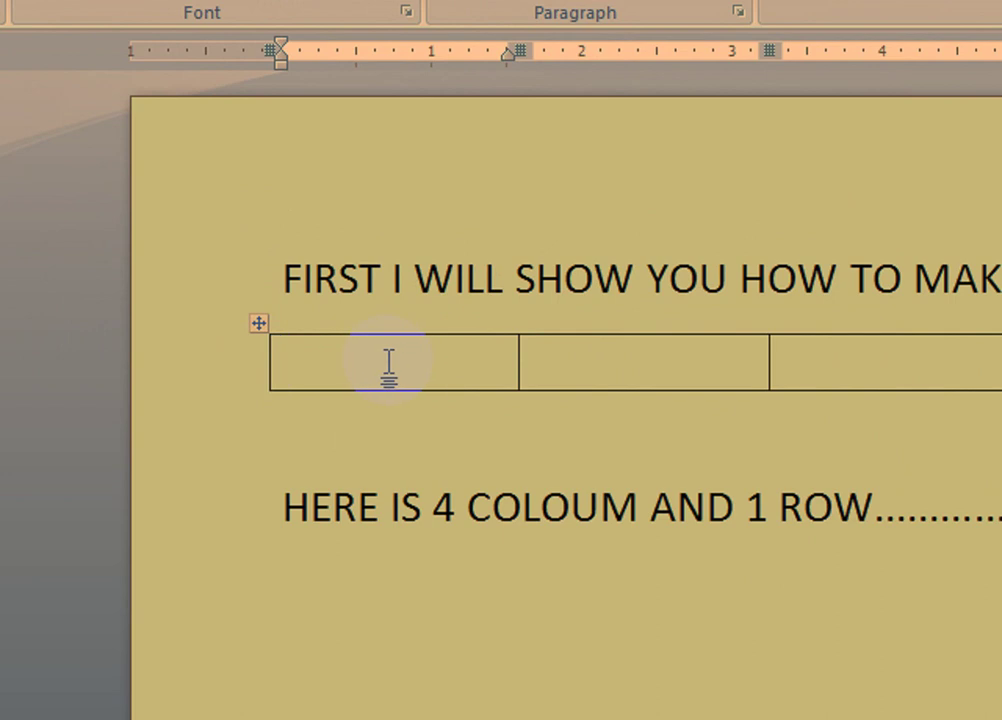
click(671, 372)
click(819, 372)
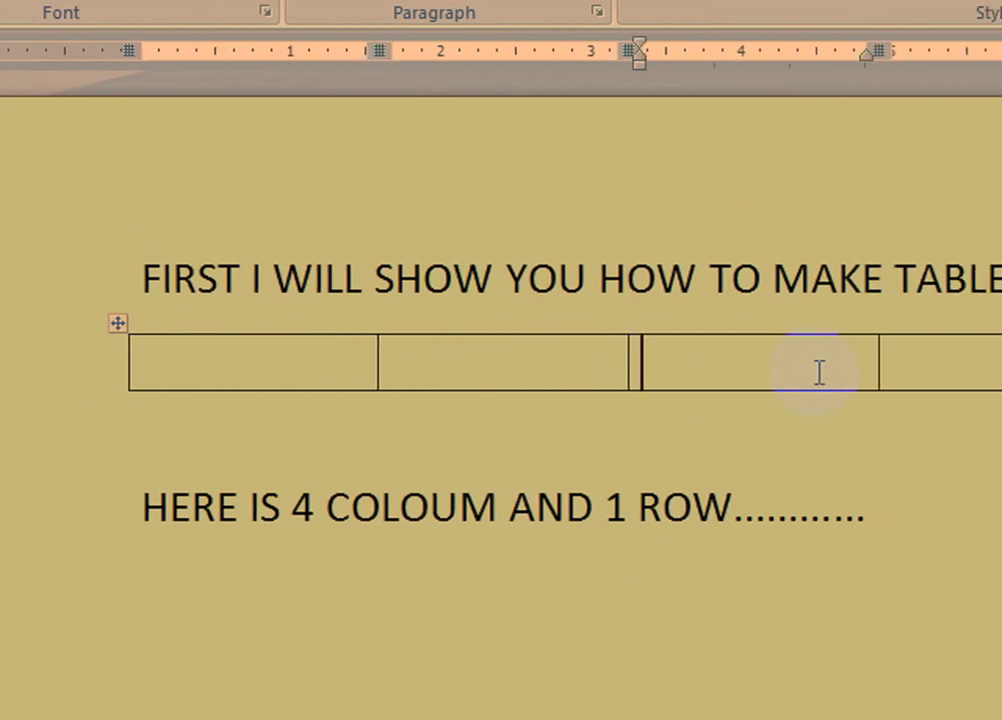
click(833, 368)
click(201, 365)
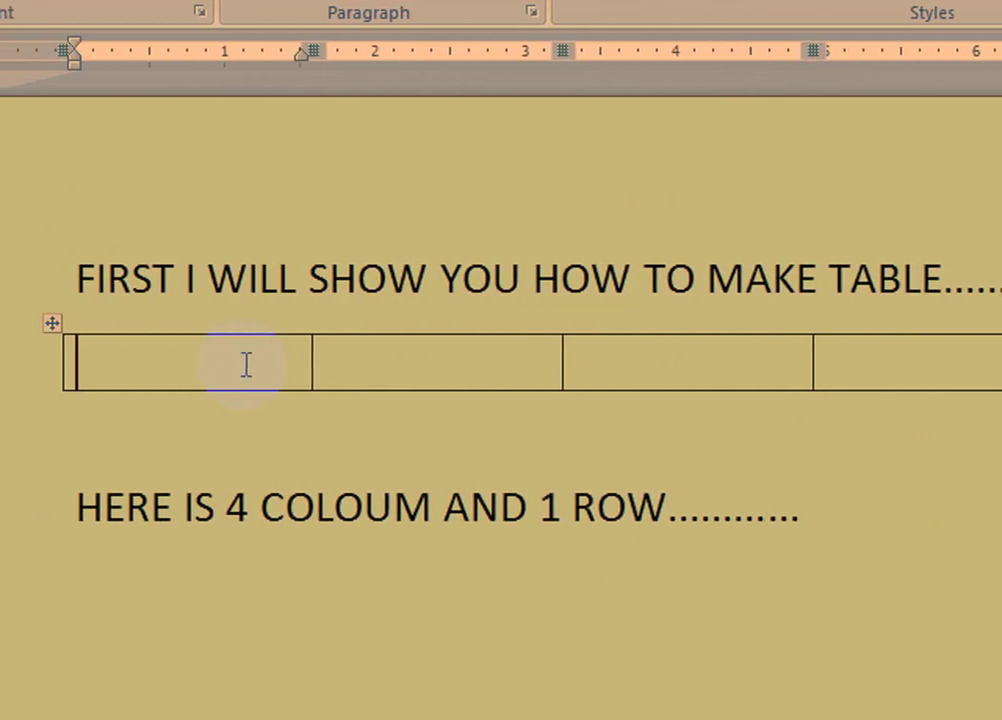
click(560, 370)
click(720, 368)
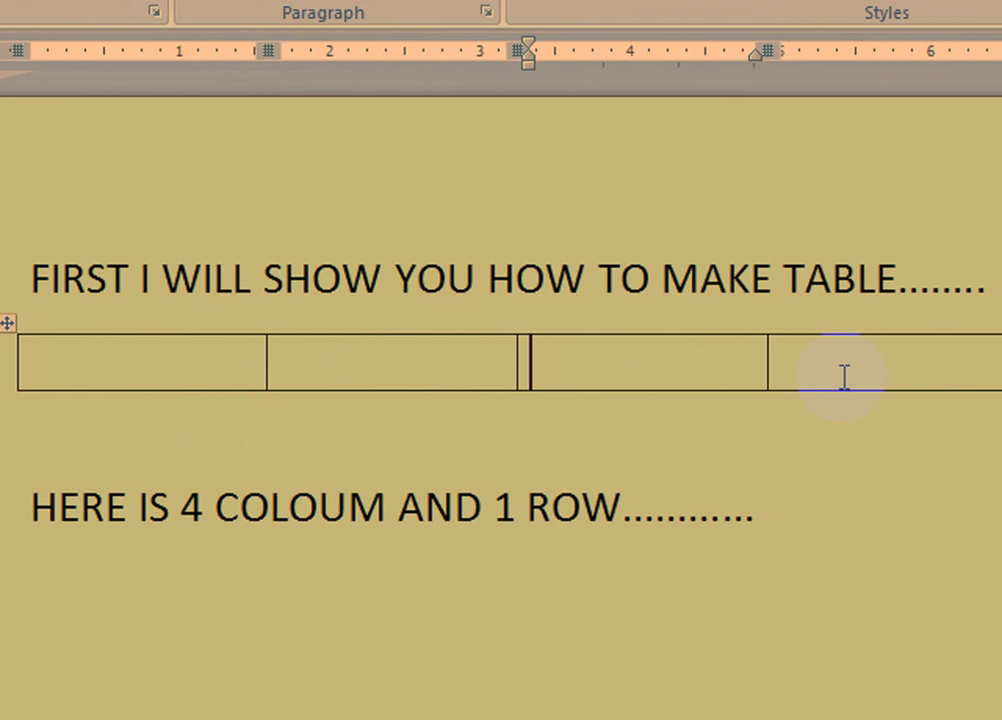
click(905, 372)
click(671, 348)
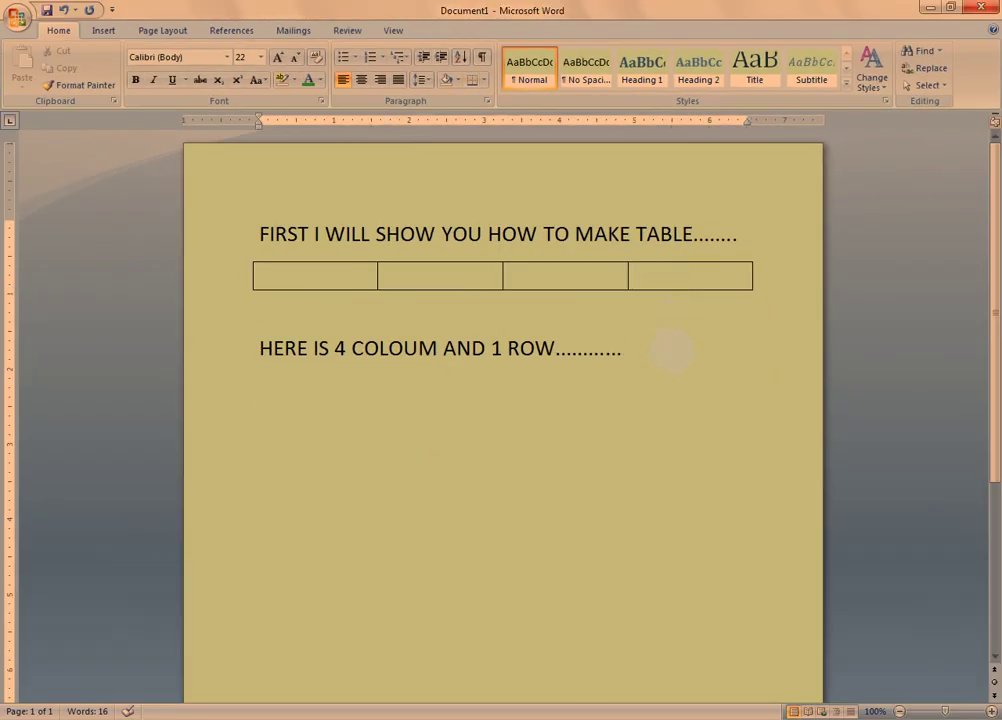
Step: On a new line, type 'IF YOU NEED MORE ROW....... JUST PRESS “TAB” KEY IN THE LAST COLUMN......', fixing typos
key(Return)
text(IFYOU )
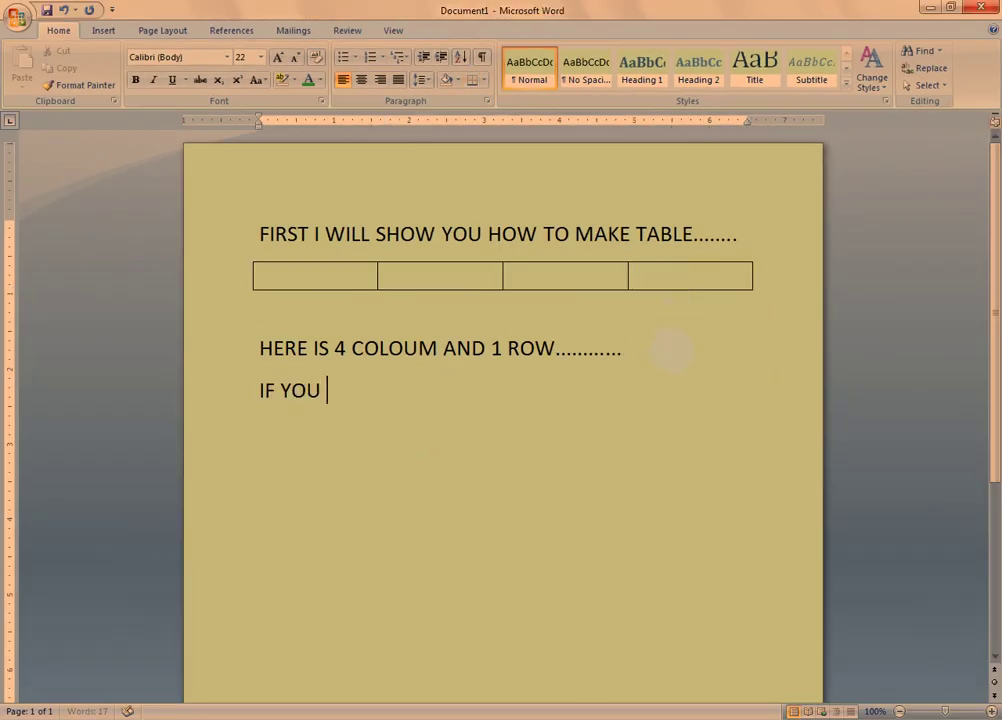
text(NEED M)
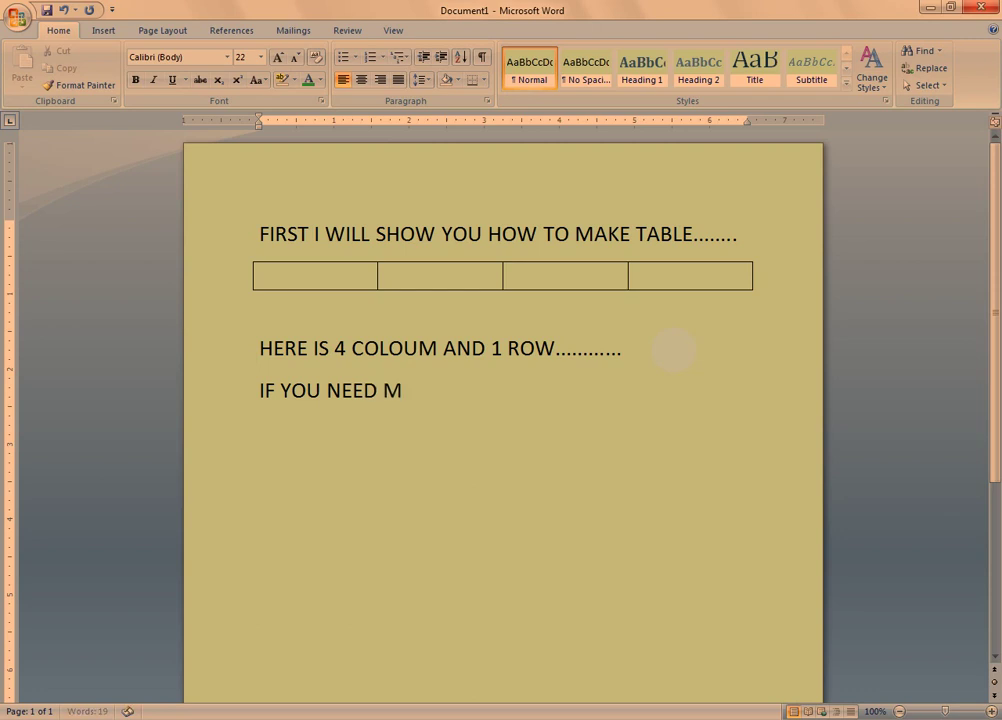
text(ORE)
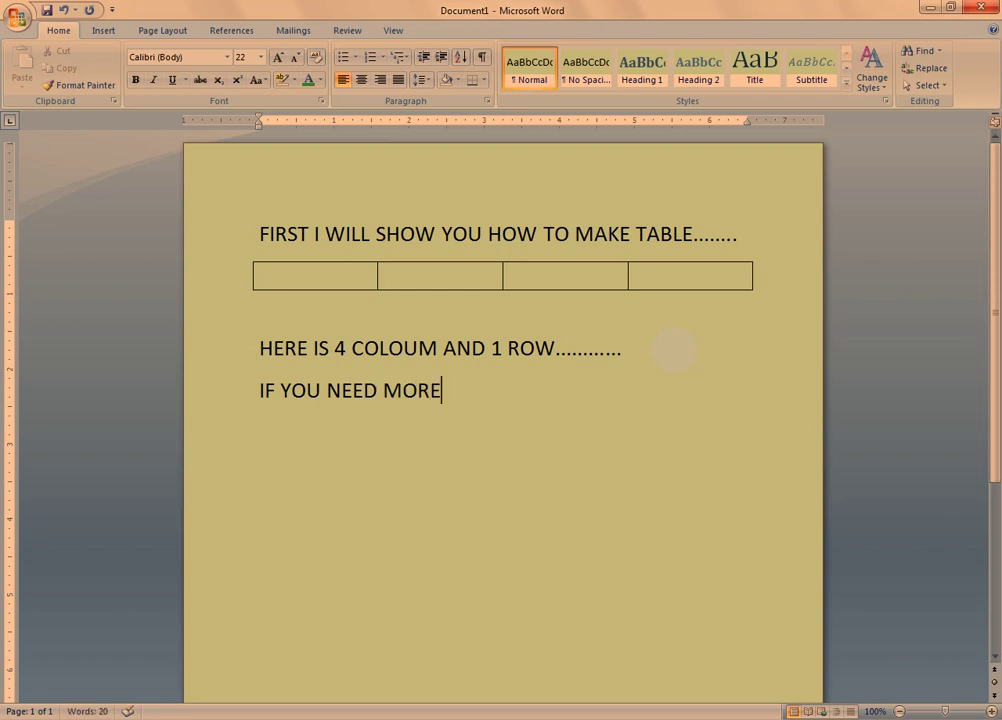
text( ROWS)
key(BackSpace)
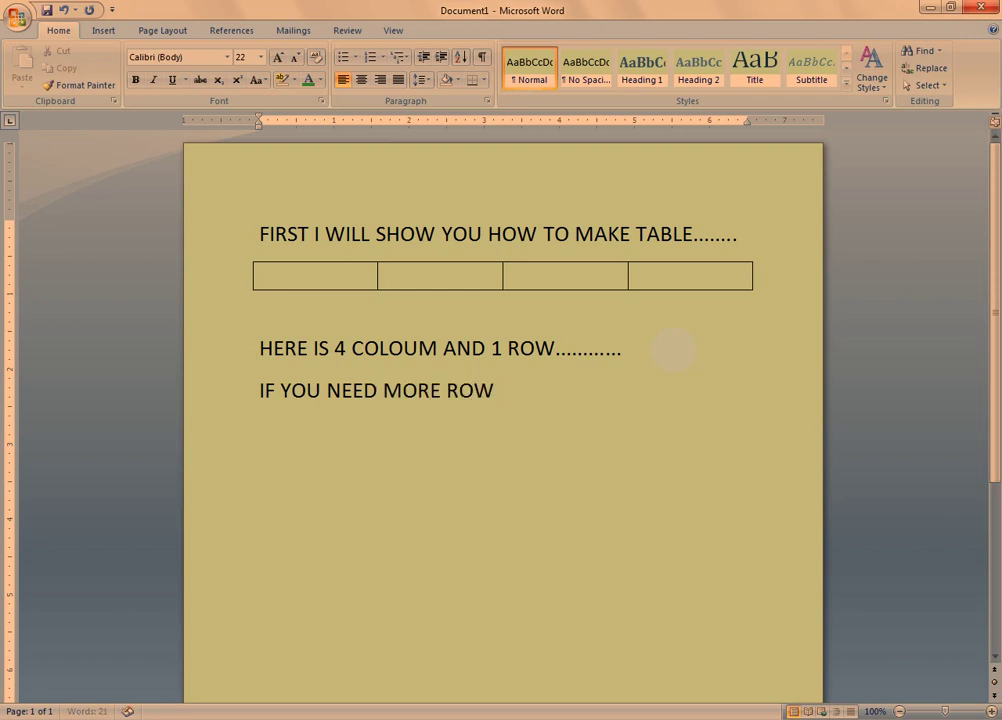
text(....... )
text(JUST)
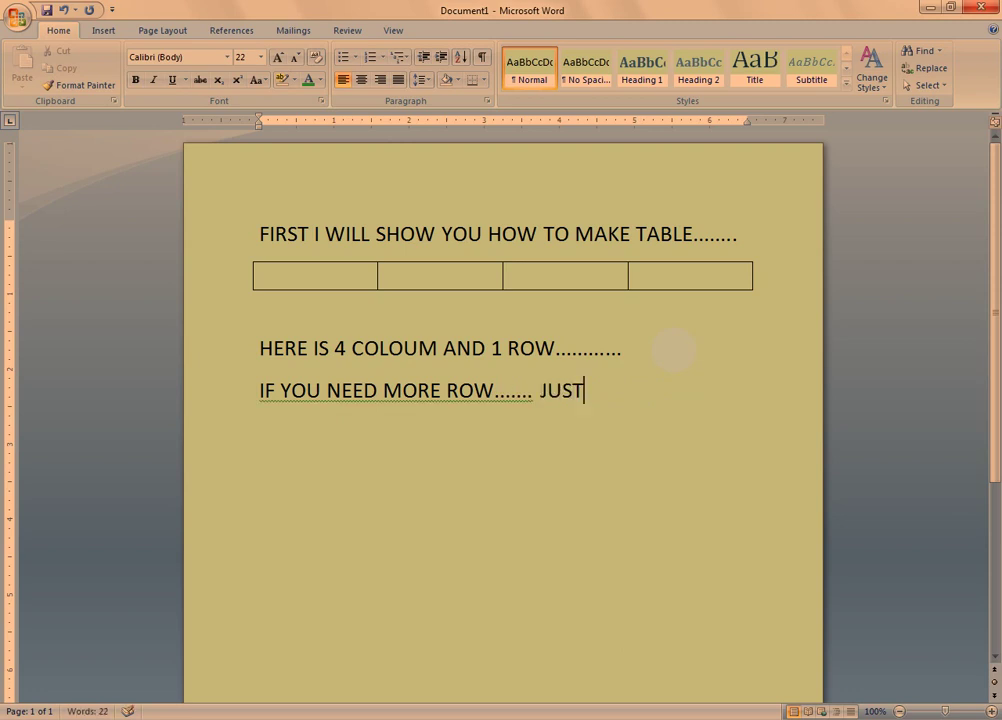
text( PLRE)
key(BackSpace)
key(BackSpace)
key(BackSpace)
key(BackSpace)
text(PRESS “)
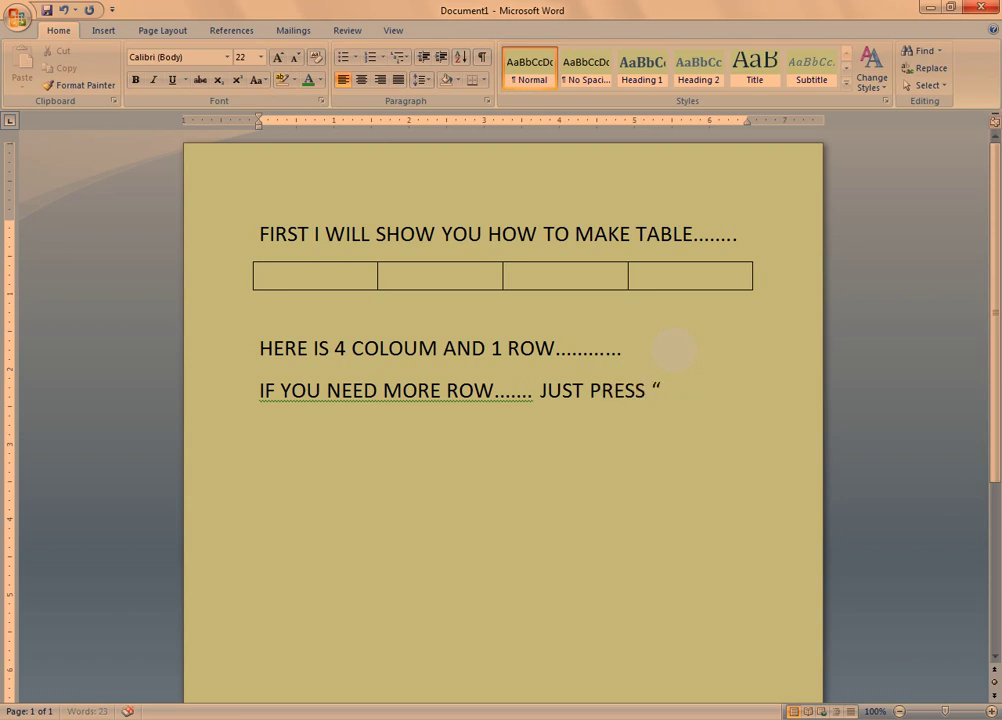
text( ")
key(Left)
text(TAB)
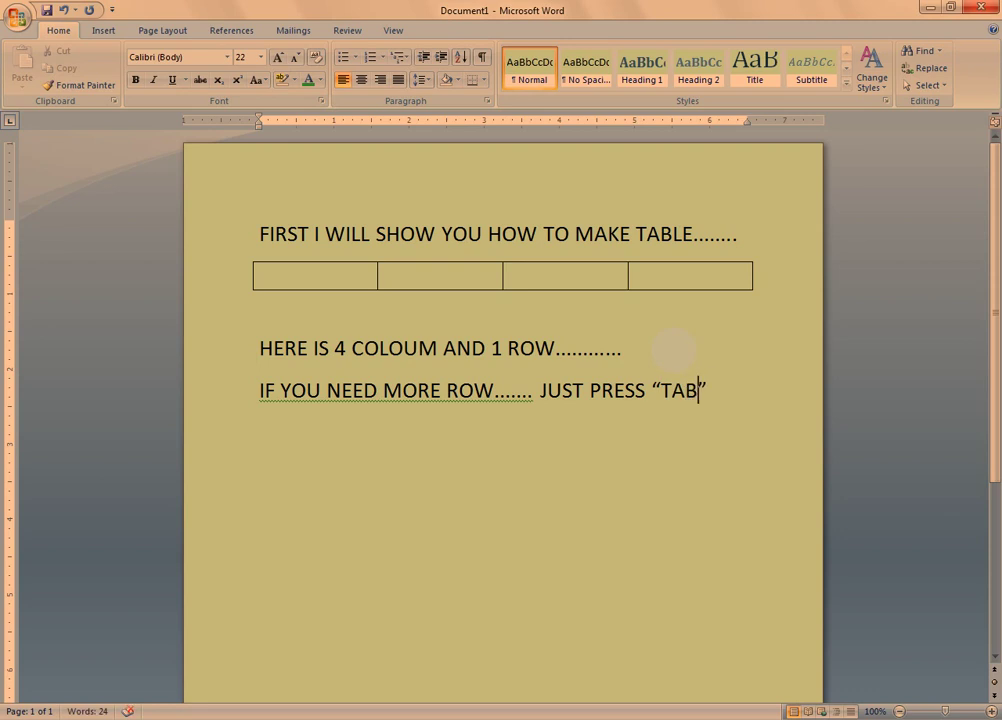
key(Right)
text(K)
text(EY IN T)
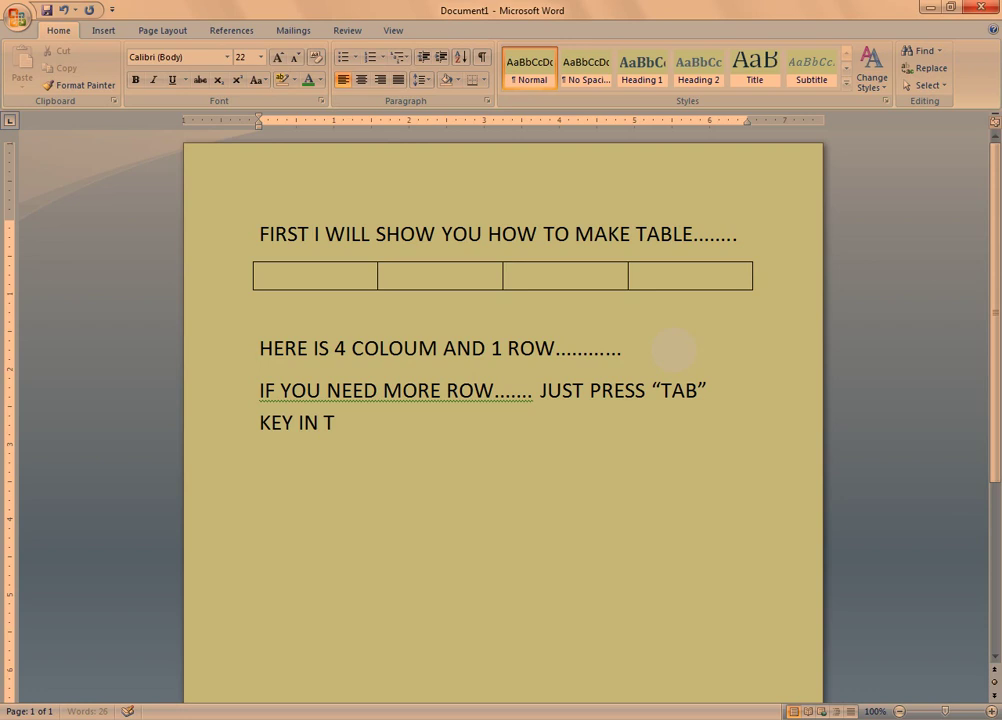
text(HE)
text( LAST)
text( COLUMN)
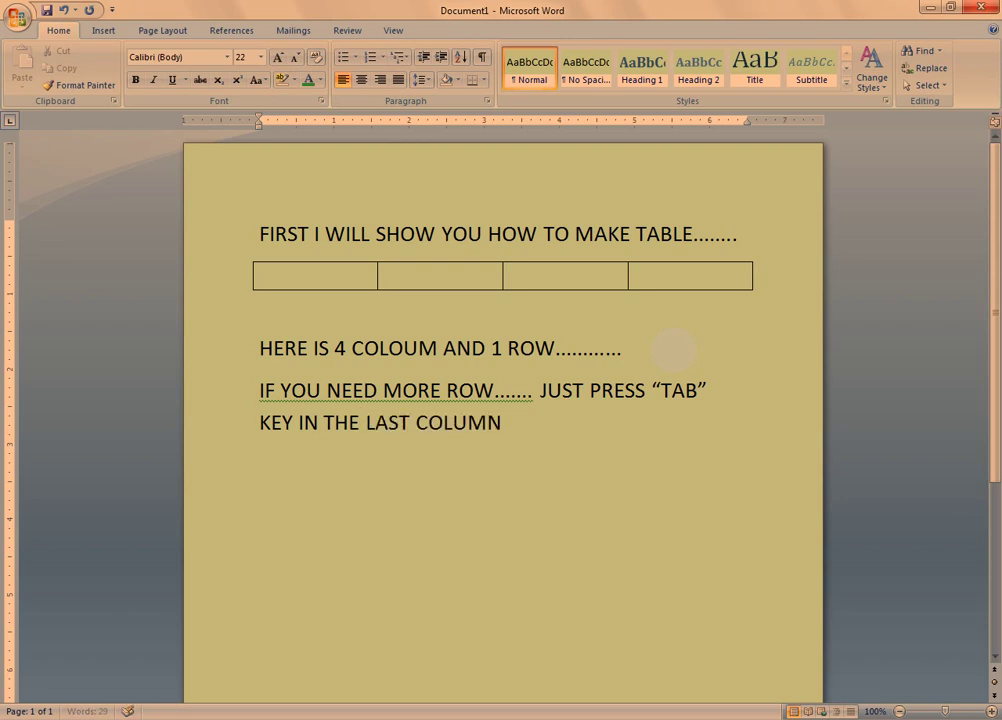
text(......)
Step: Add three rows with Tab from the last cell, giving a four-row, four-column table
click(521, 275)
click(678, 274)
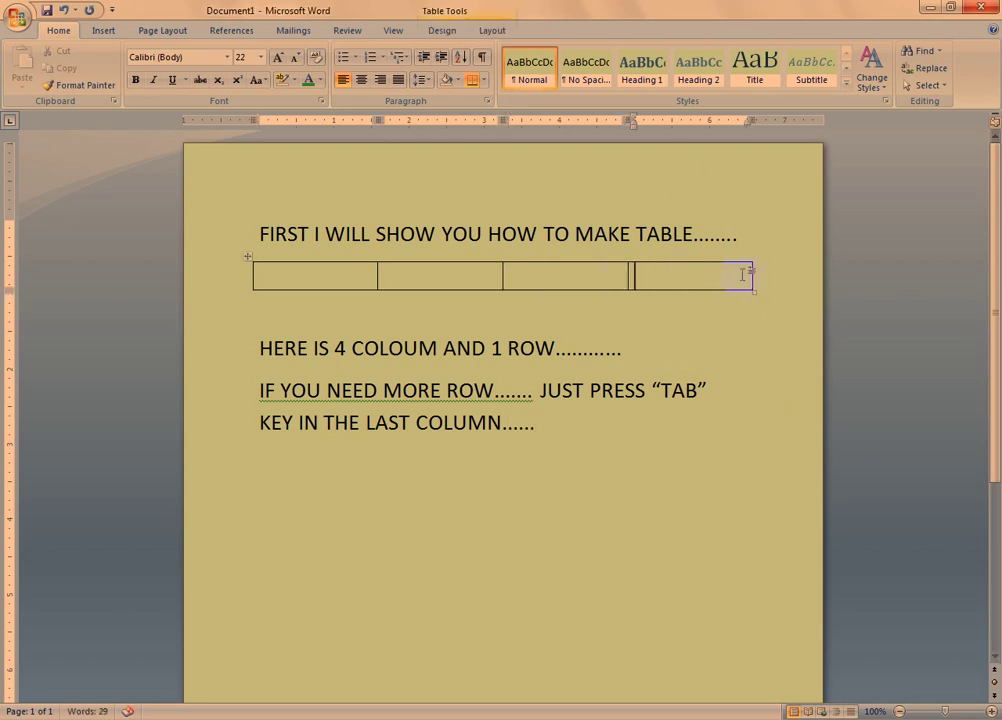
key(Tab)
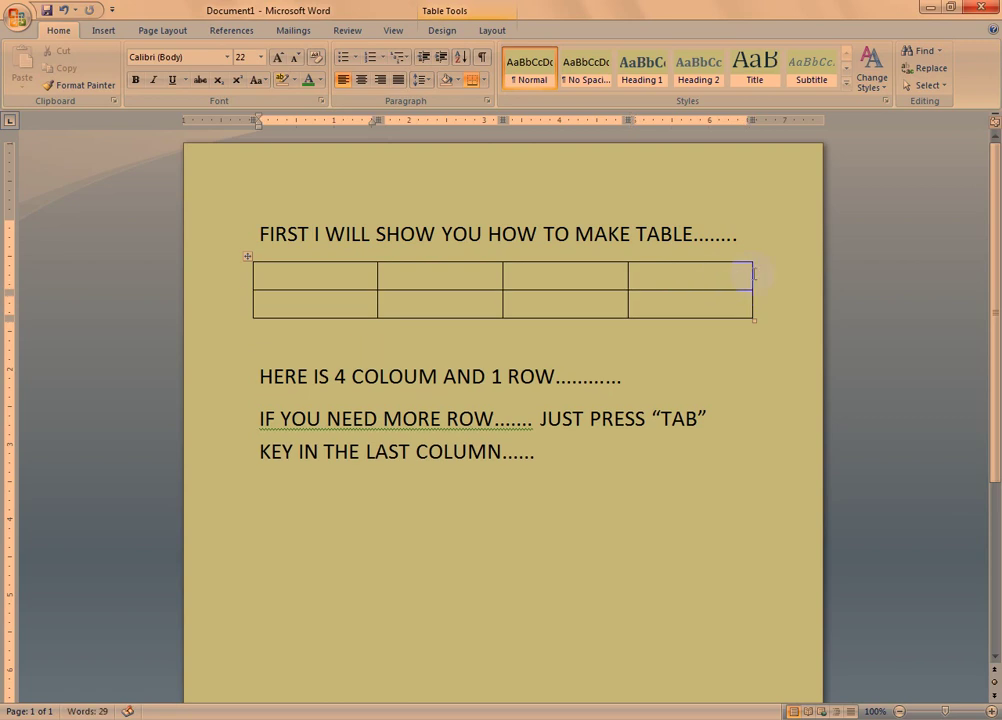
click(710, 300)
key(Tab)
click(662, 330)
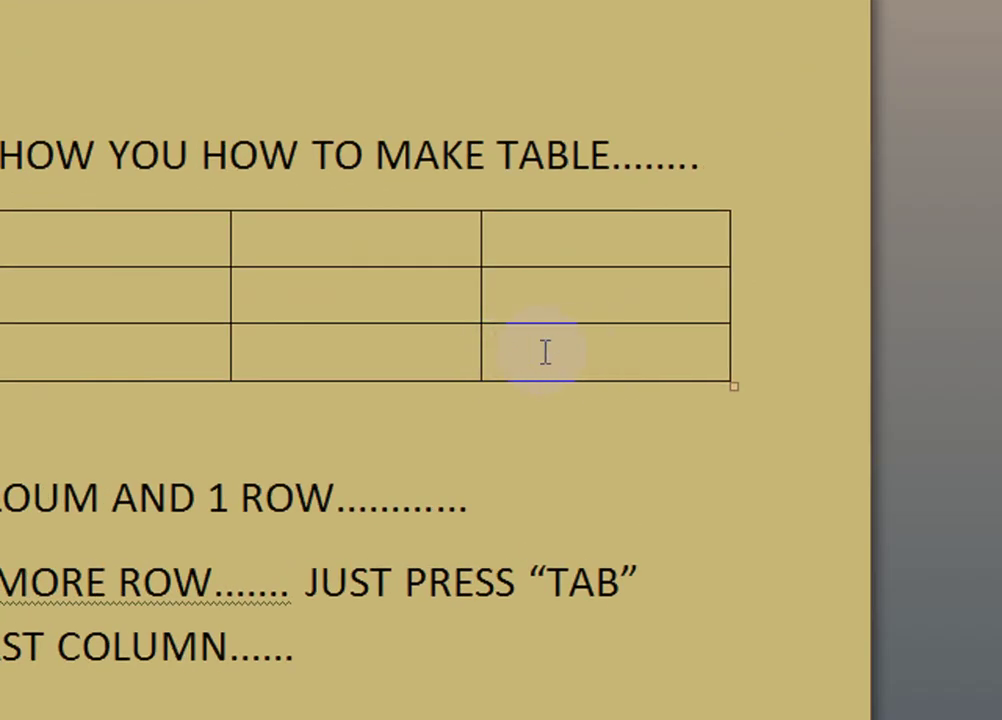
text(PRE)
text(SS)
text( “TAB)
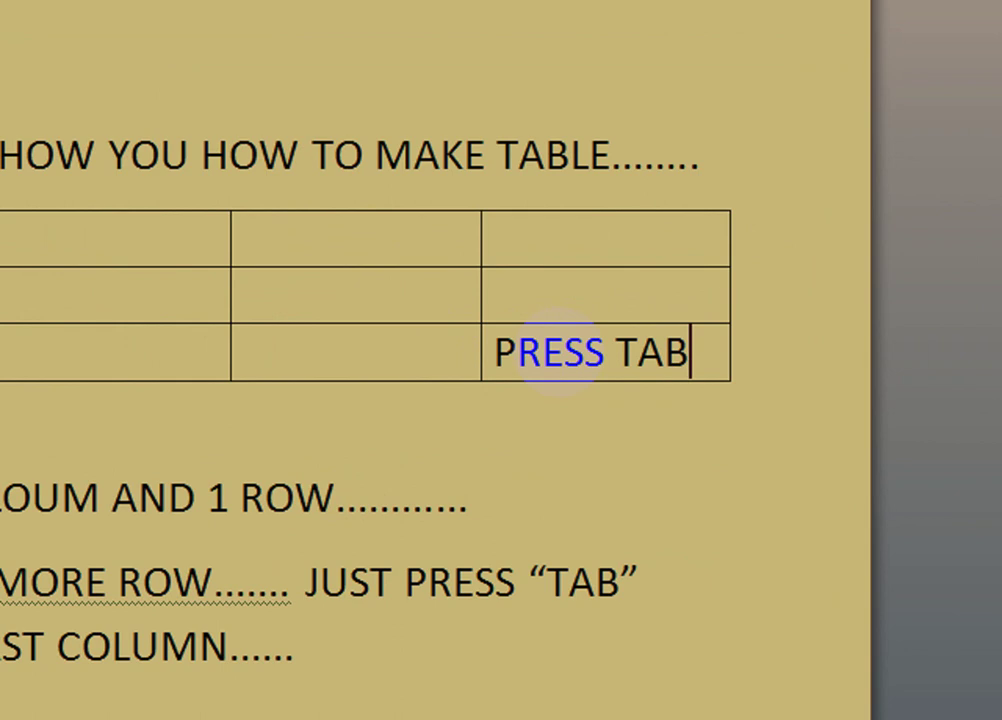
triple_click(557, 352)
key(Delete)
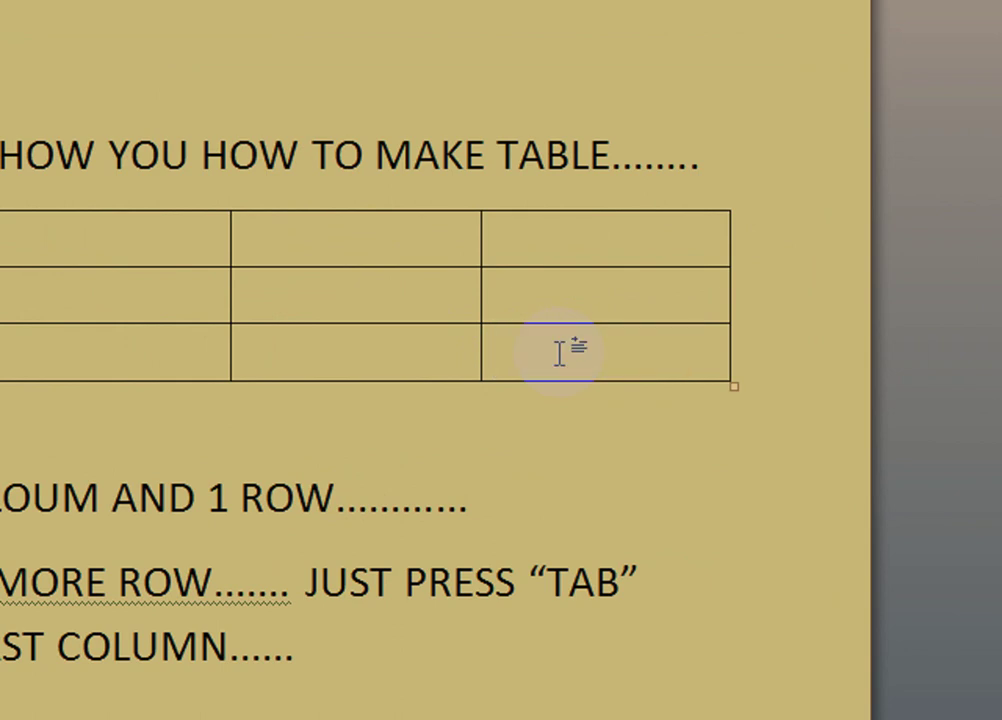
key(Tab)
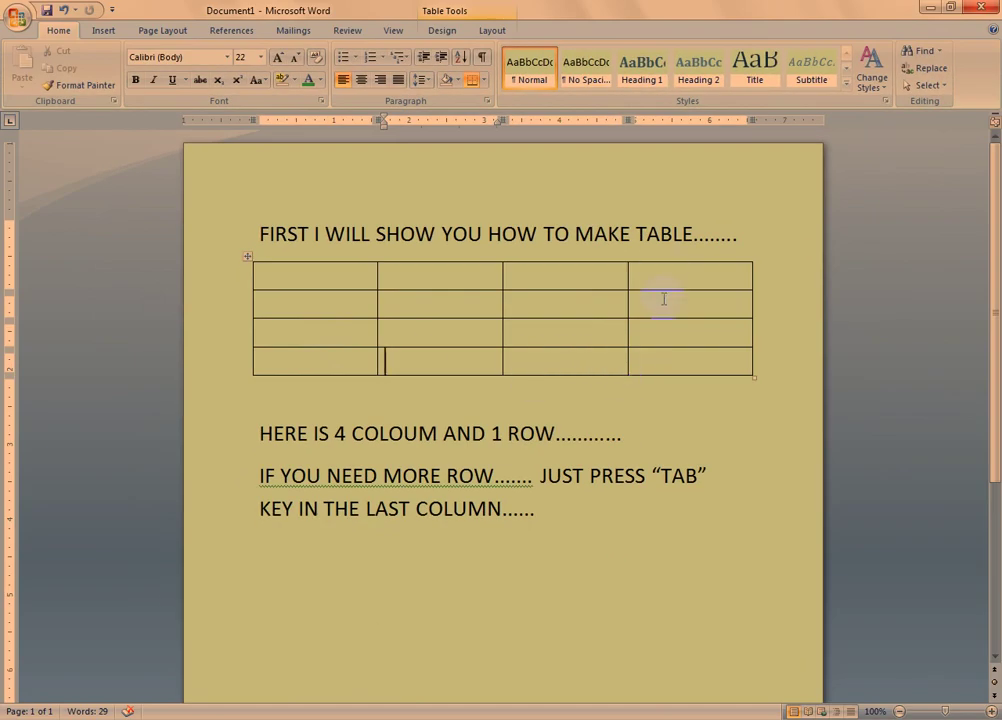
click(550, 513)
Step: Replace the lines below the table with 'IF YOU NEED TO INCREASE MORE ROW........'
drag(550, 513, 257, 470)
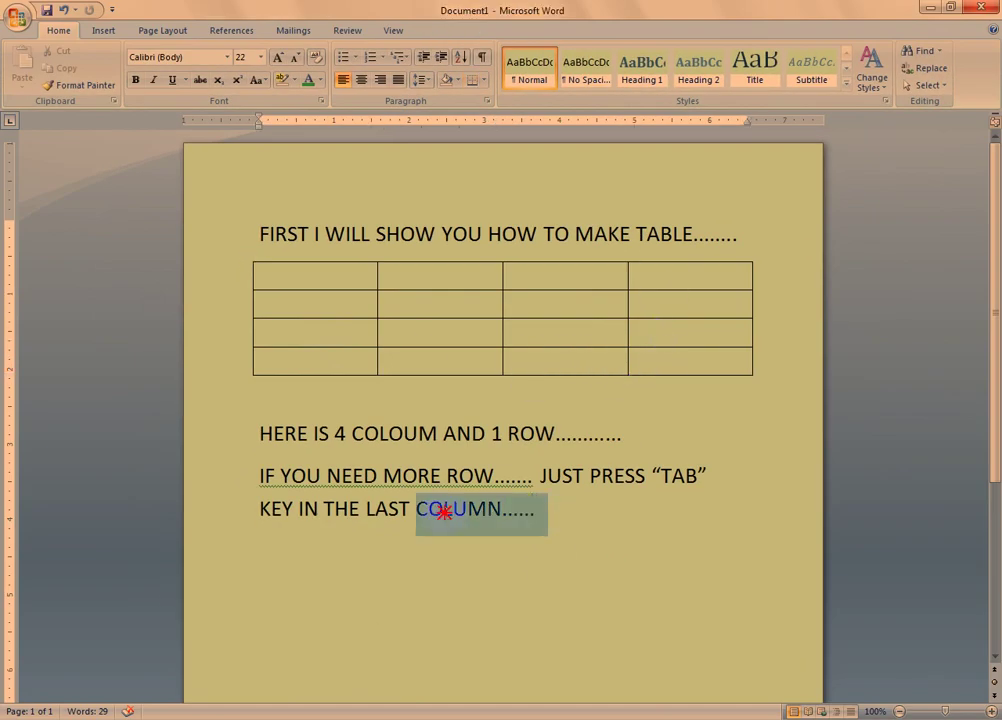
key(Delete)
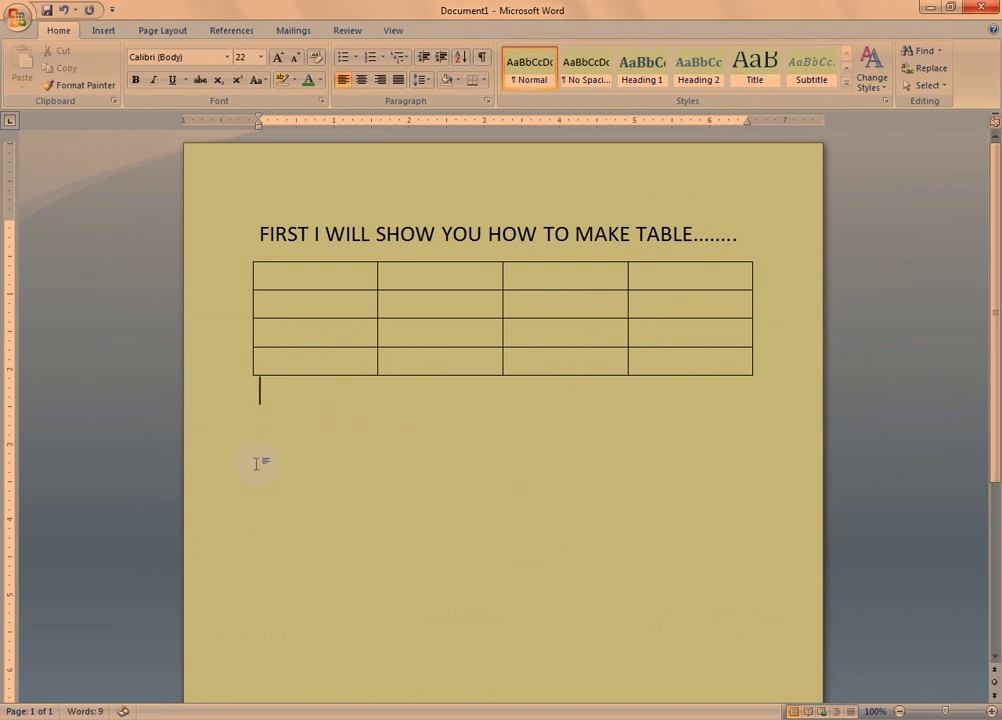
text(IF)
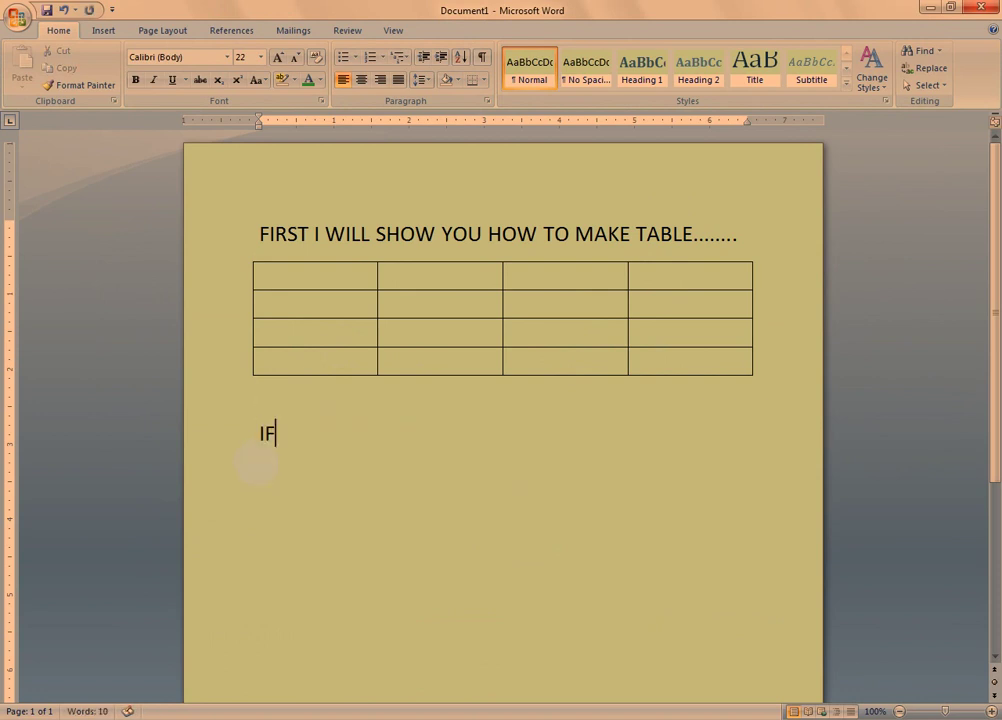
text( YOU NEE)
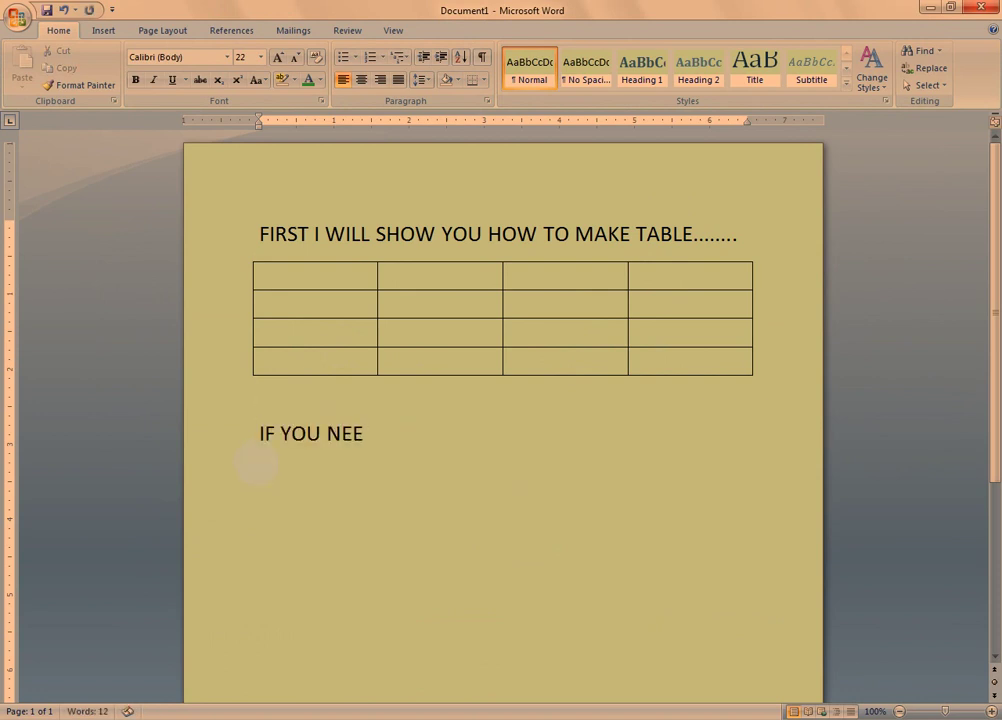
text(D TO IN)
text(CREASE M)
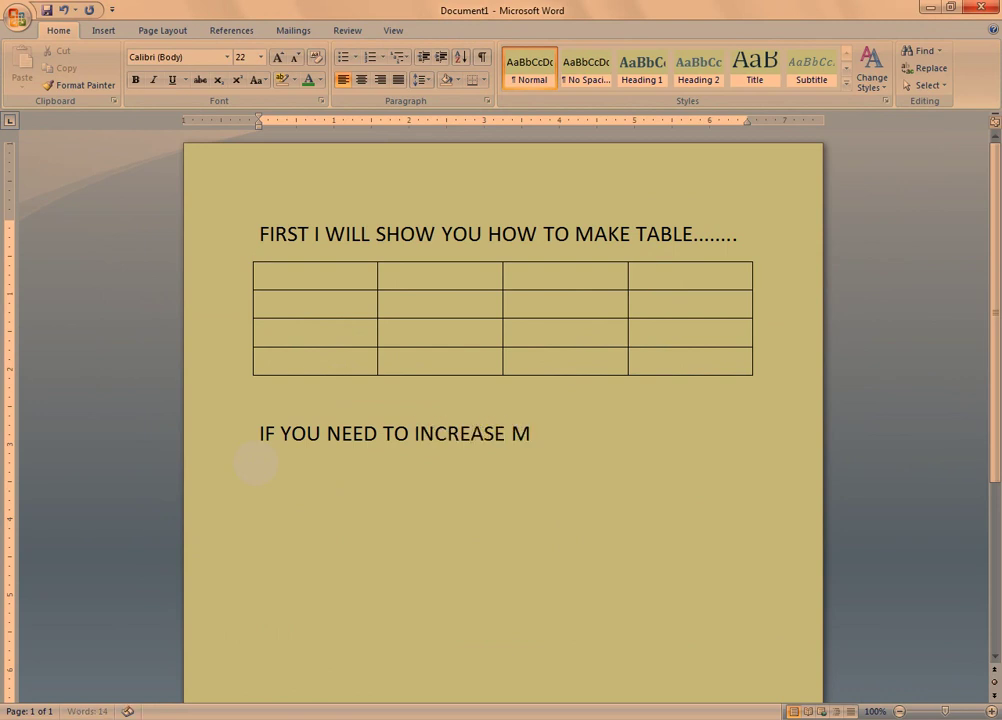
text(ORE RO)
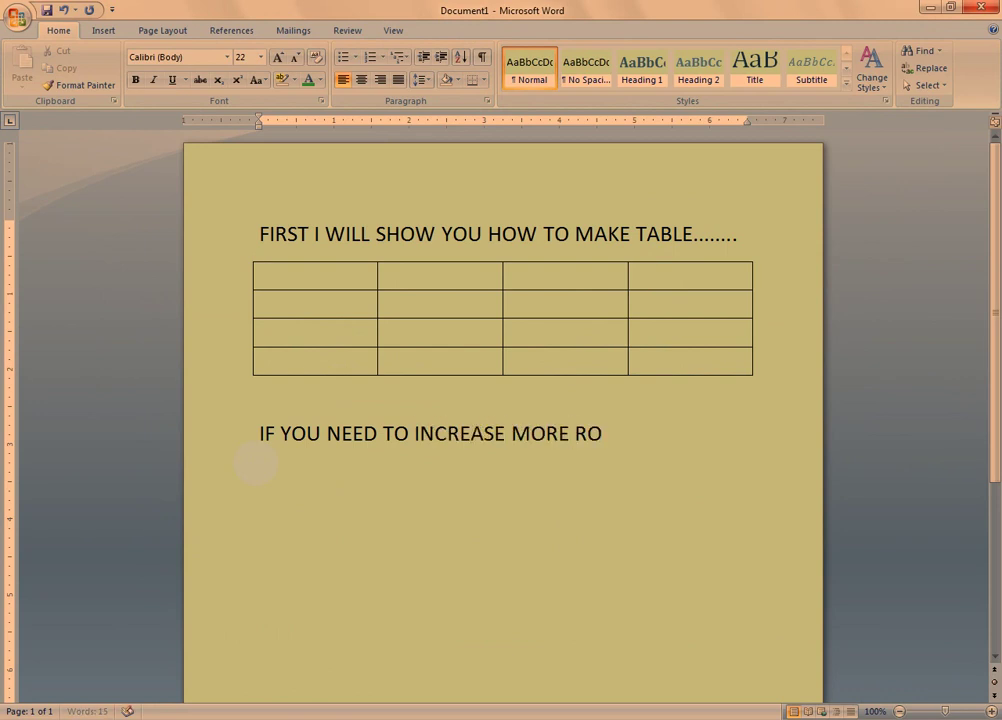
text(W........)
Step: Add a second line 'JUST PRESS MOUSE RIGHT CLICK....', correcting typos
key(Return)
text(JST)
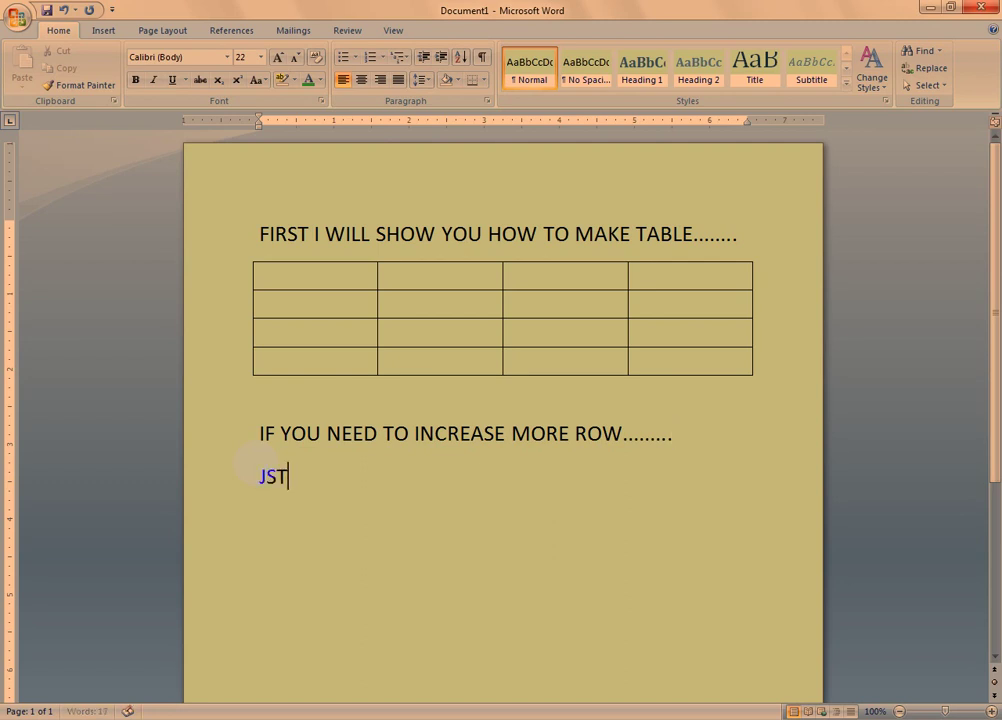
key(BackSpace)
text(UST)
text( PRE)
key(BackSpace)
key(BackSpace)
text(RESS RI)
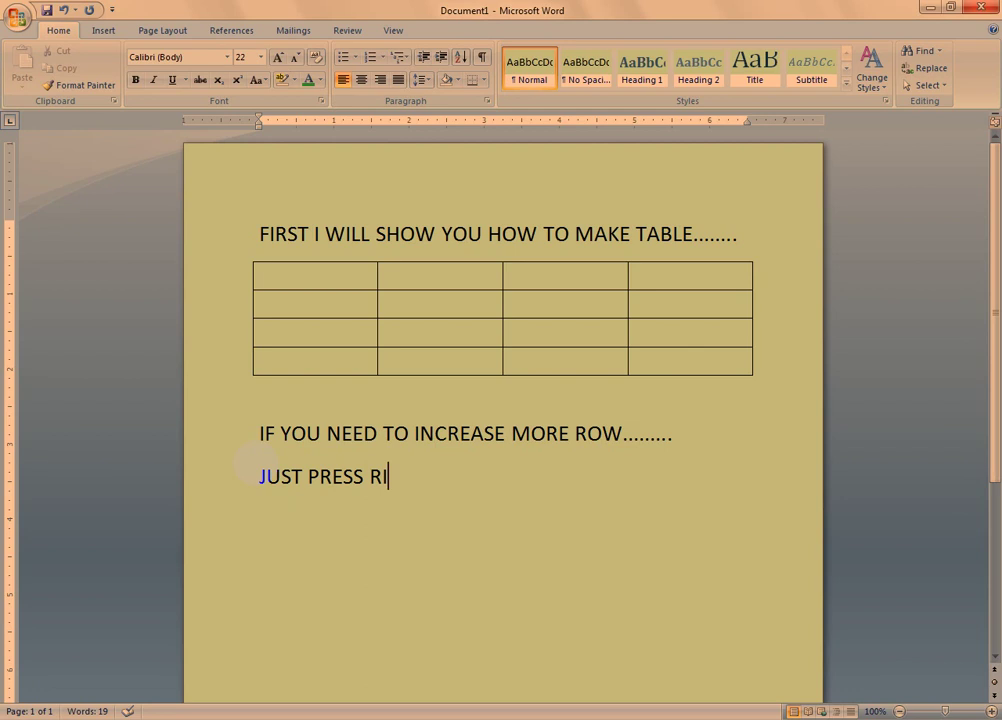
key(Left)
key(Left)
text(MOU)
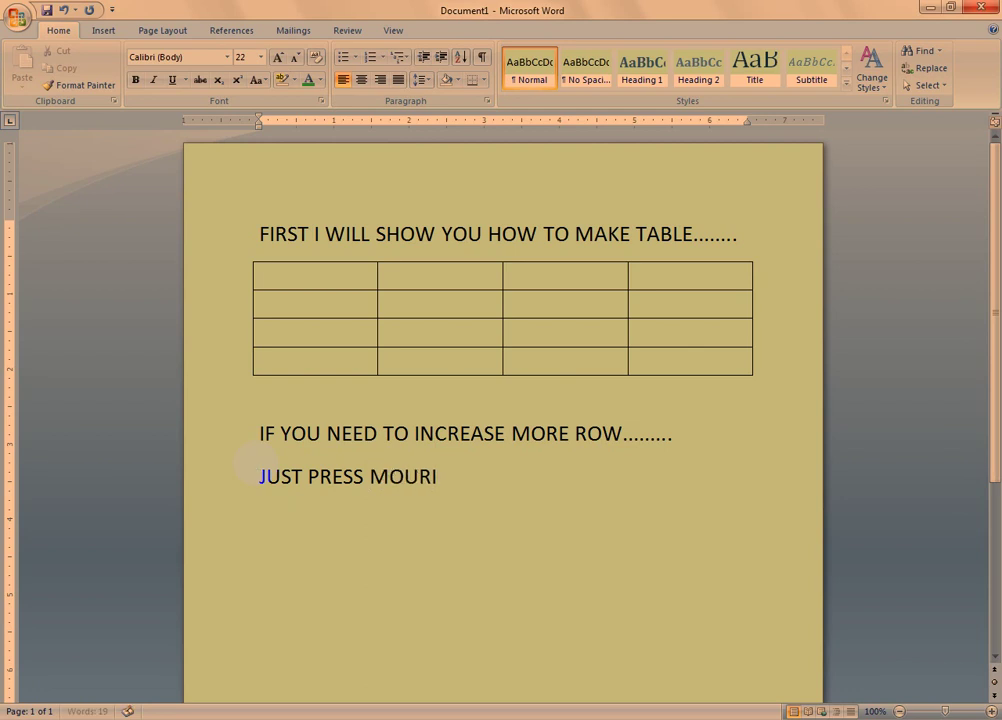
text(SE)
key(Right)
key(Right)
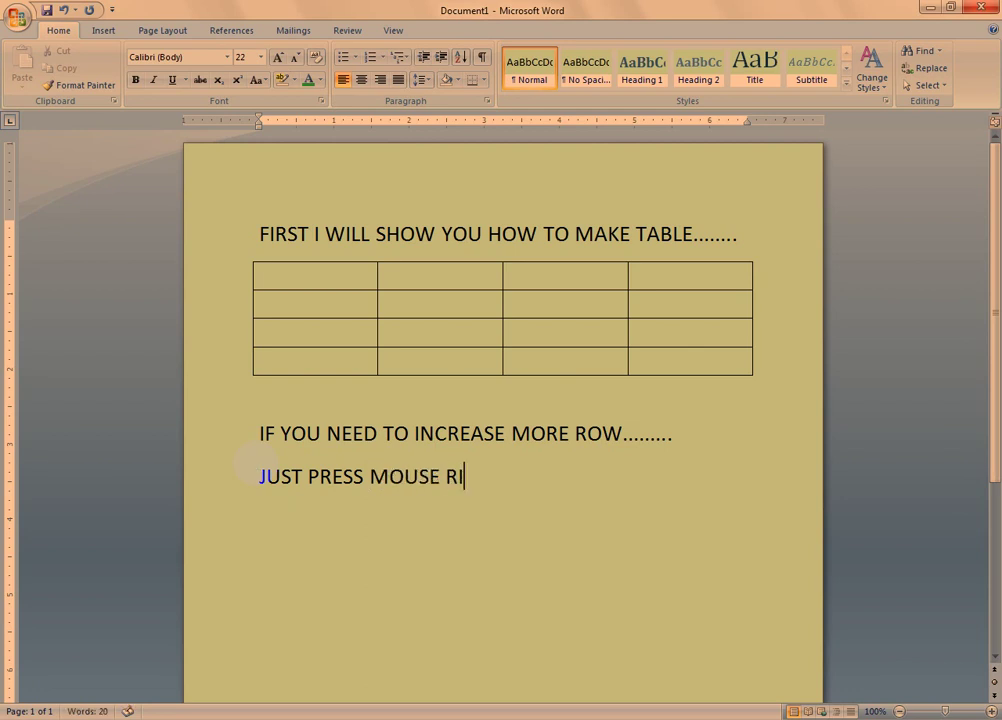
text(GHT)
text( CLICK)
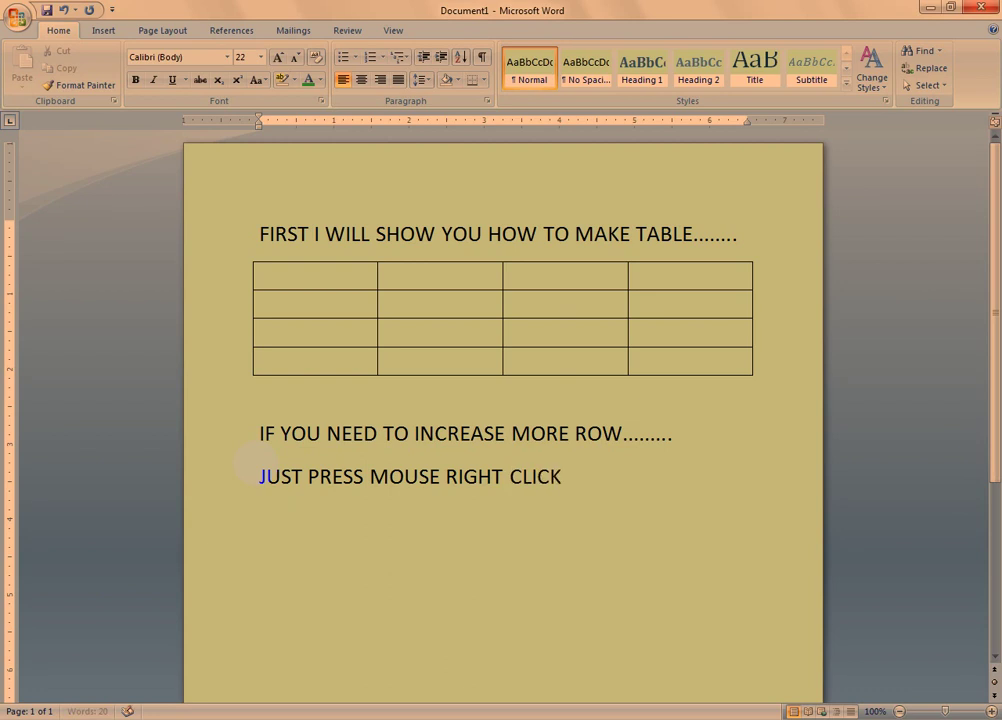
text(....)
Step: Insert a new column to the right of the table's last column
click(664, 275)
drag(662, 273, 662, 371)
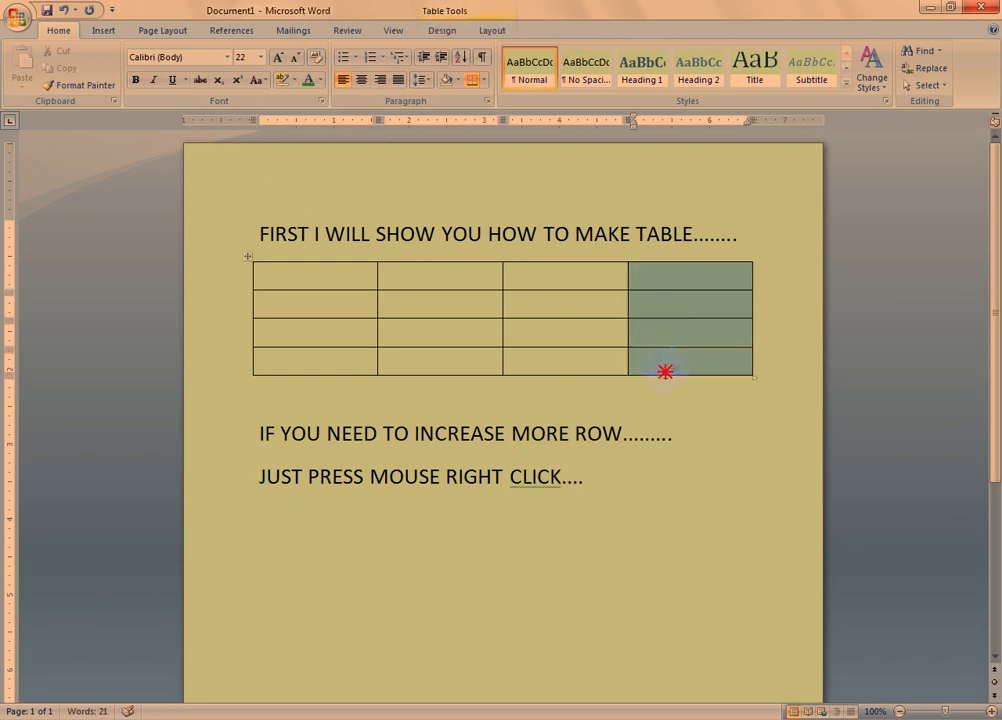
right_click(668, 281)
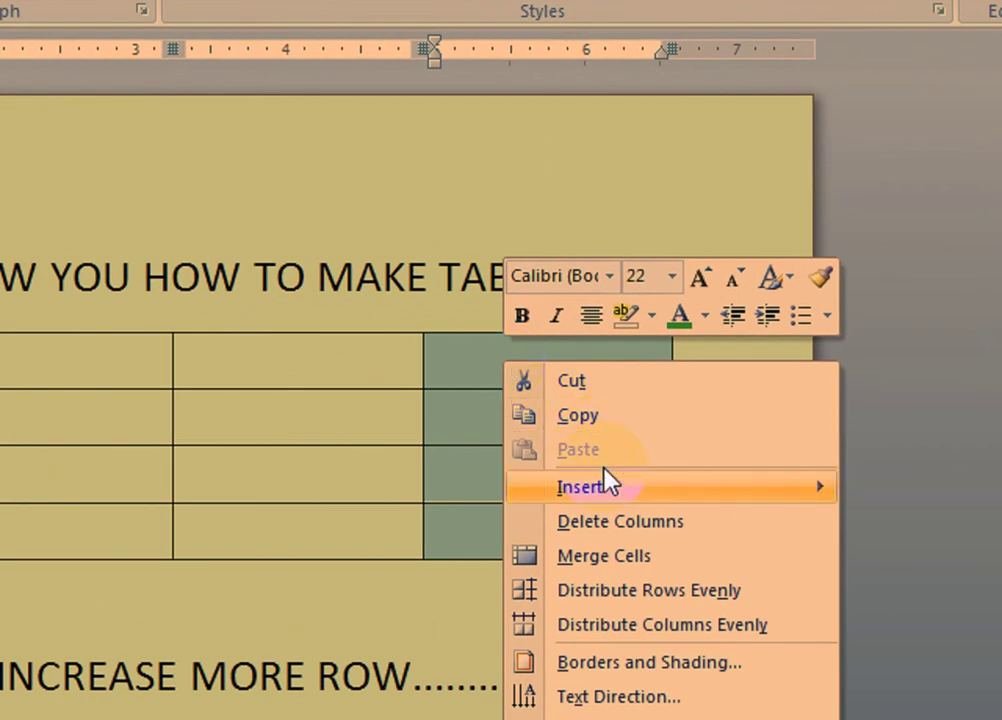
mouse_move(620, 489)
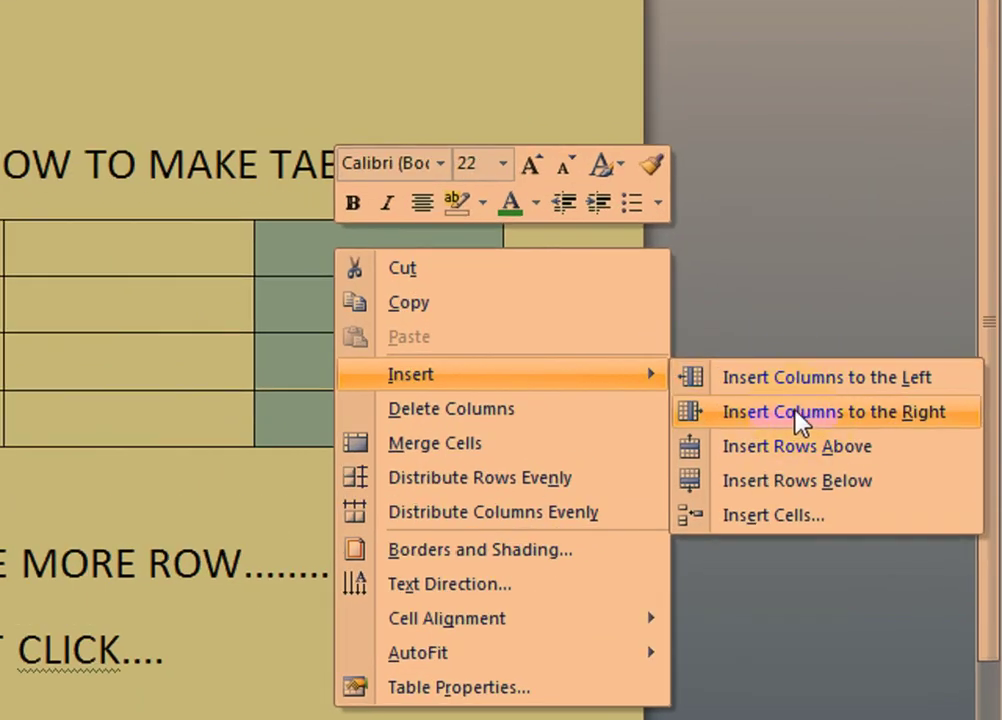
click(785, 412)
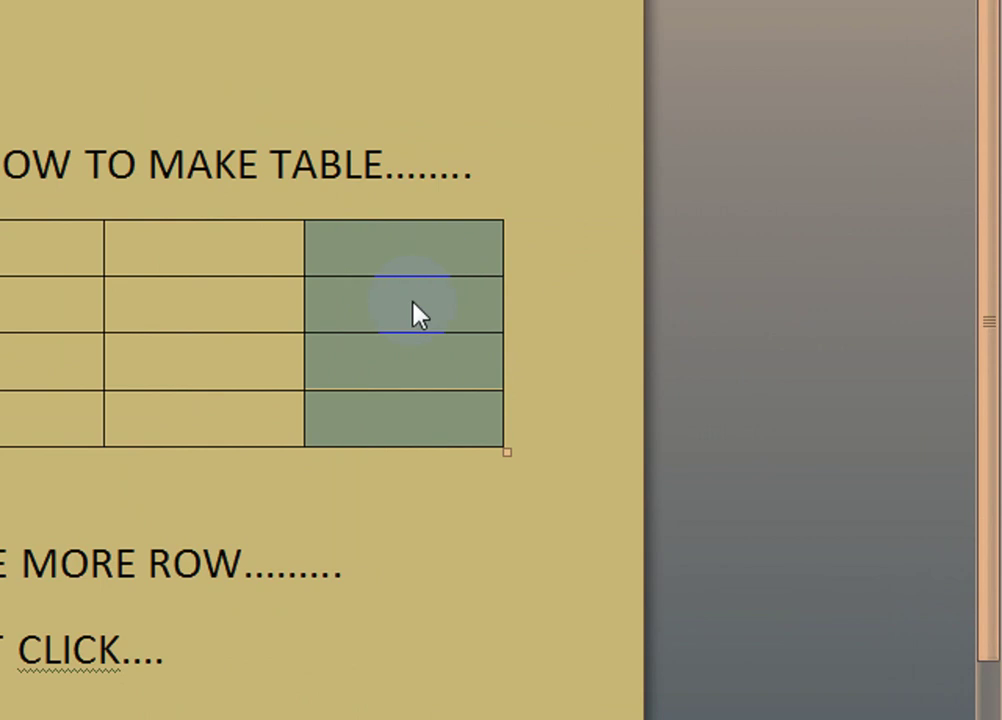
Step: Type 'NOW COLUMN IS 5' on the line below the table
click(414, 315)
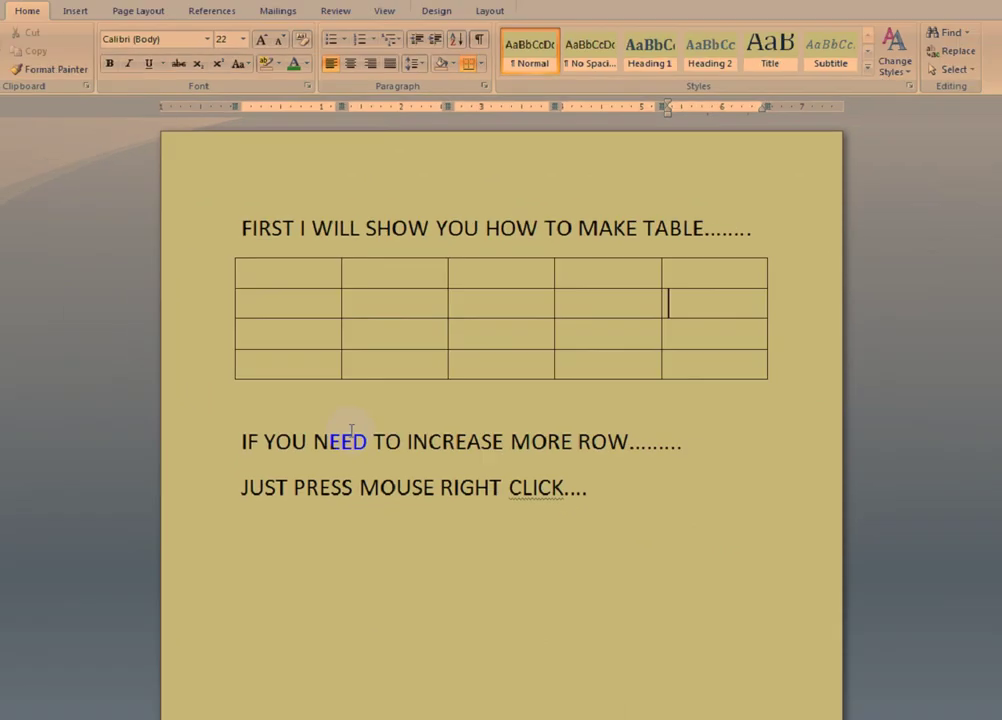
key(Down)
key(Down)
key(Down)
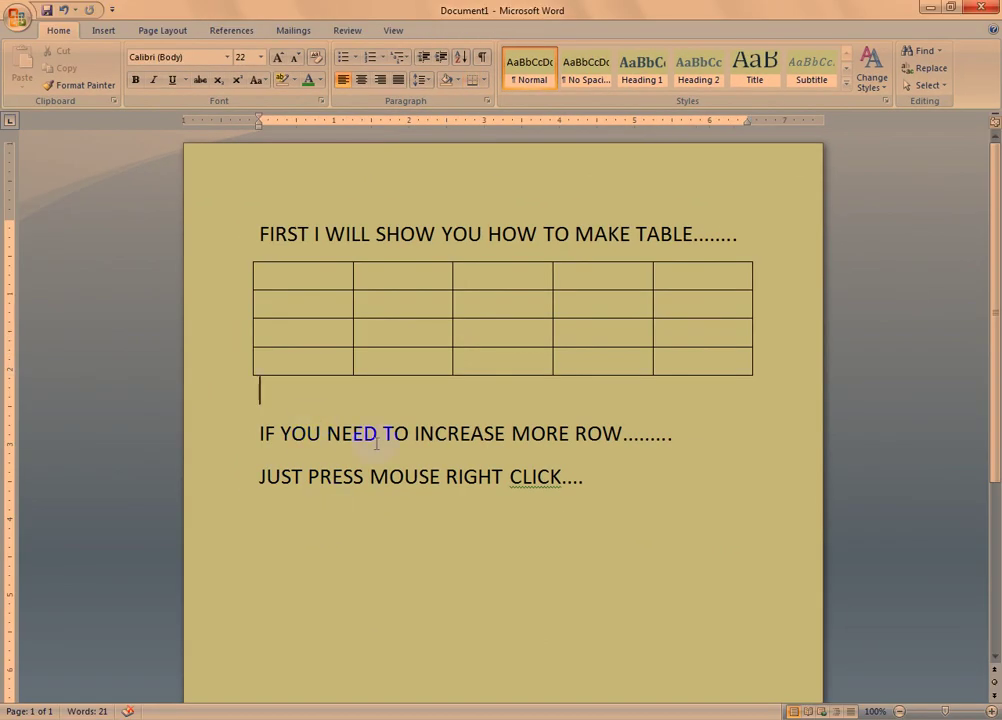
text(NOW)
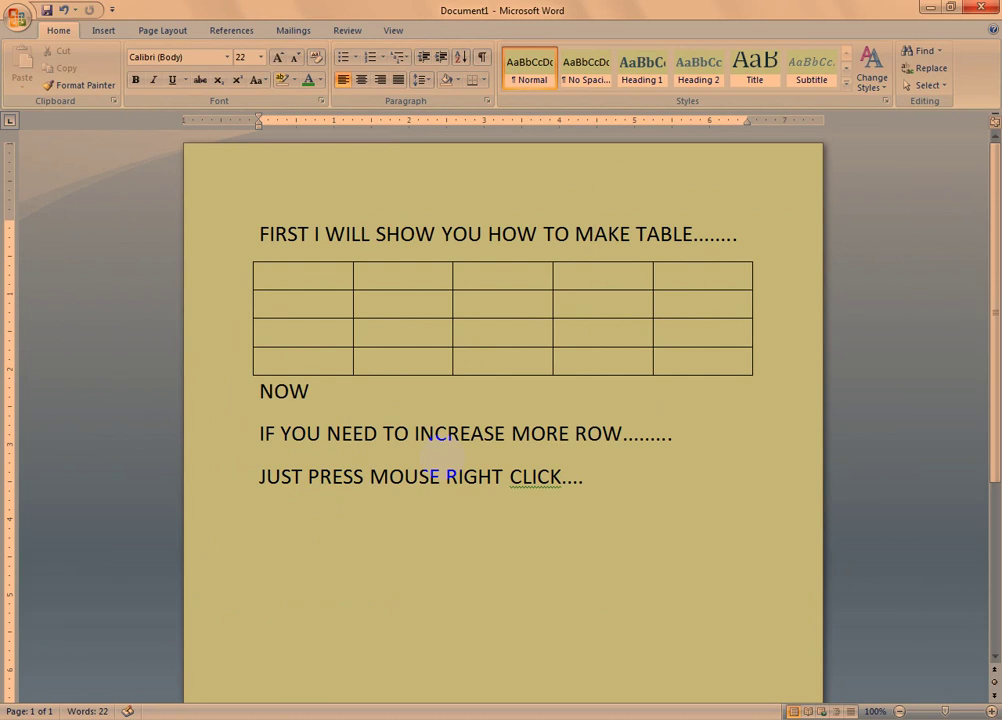
text( COLUMN)
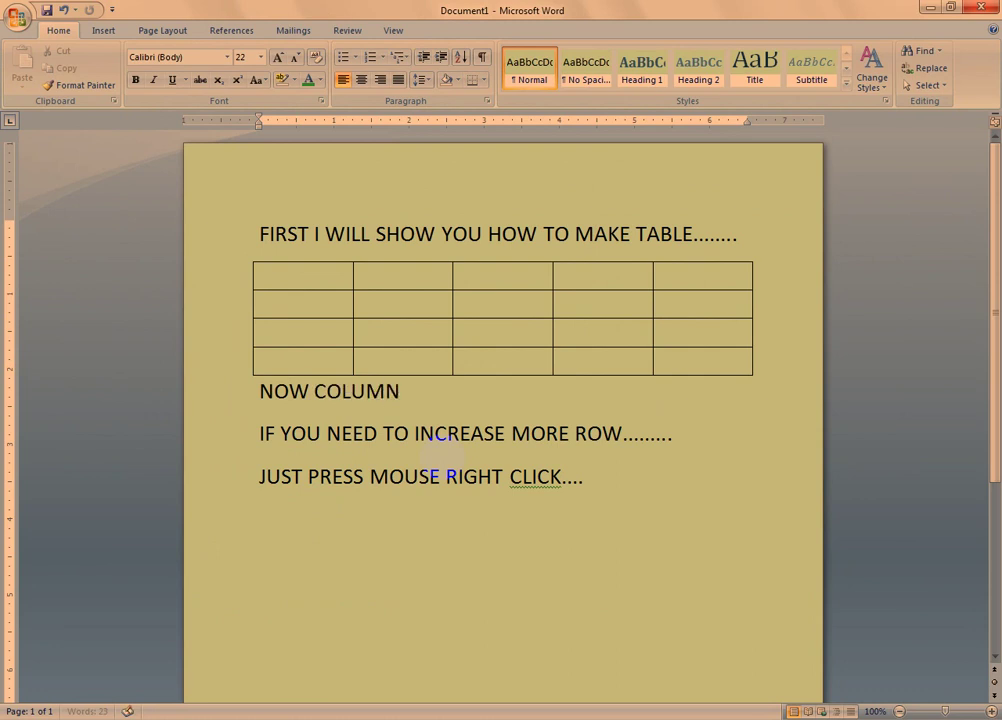
text( IS )
text(5)
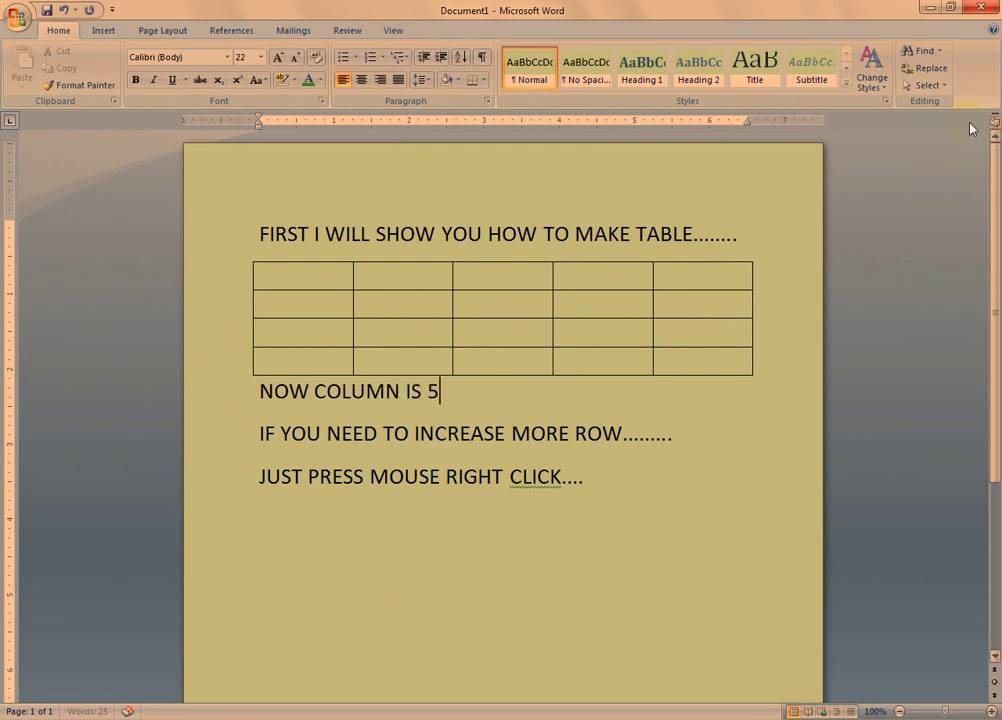
Step: Insert a sixth column to the right of the top-right cell
click(711, 284)
right_click(703, 285)
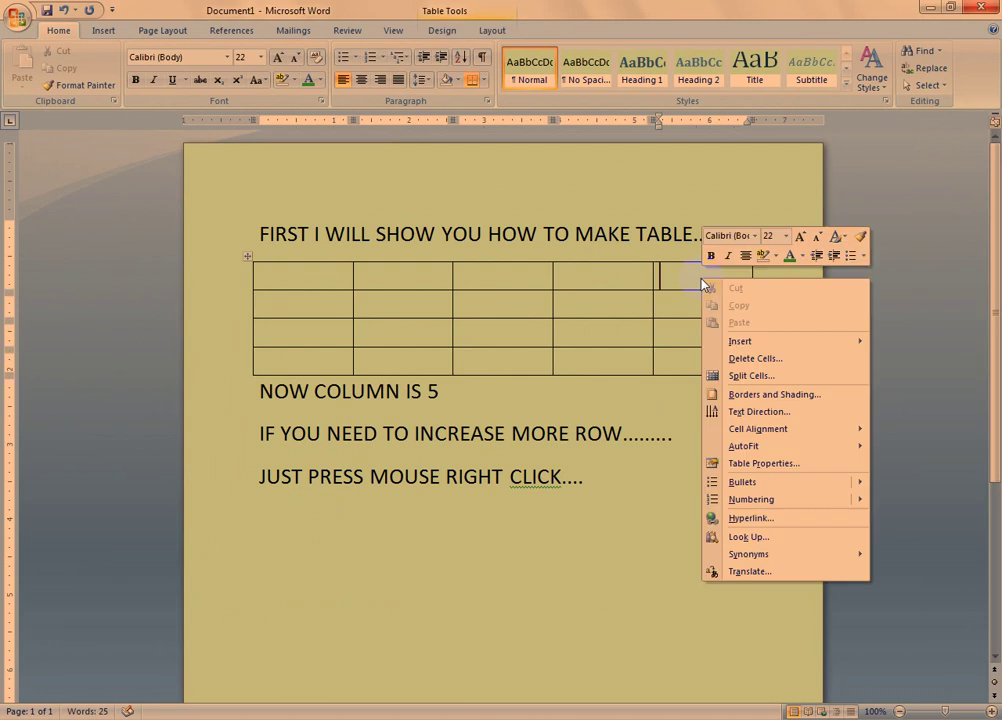
mouse_move(727, 345)
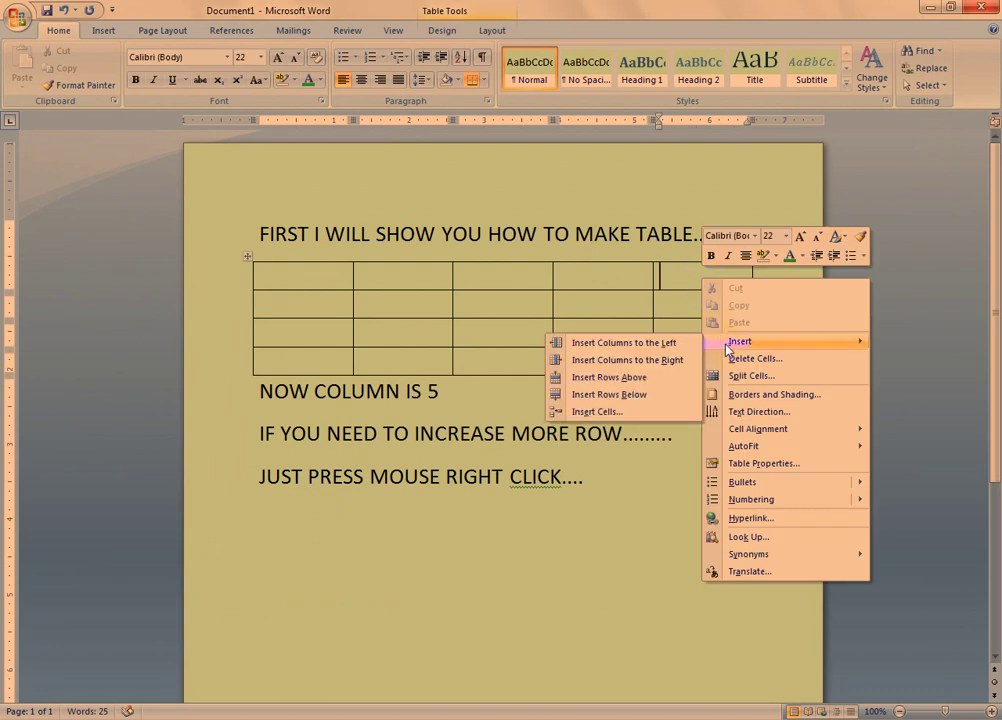
click(677, 362)
click(593, 331)
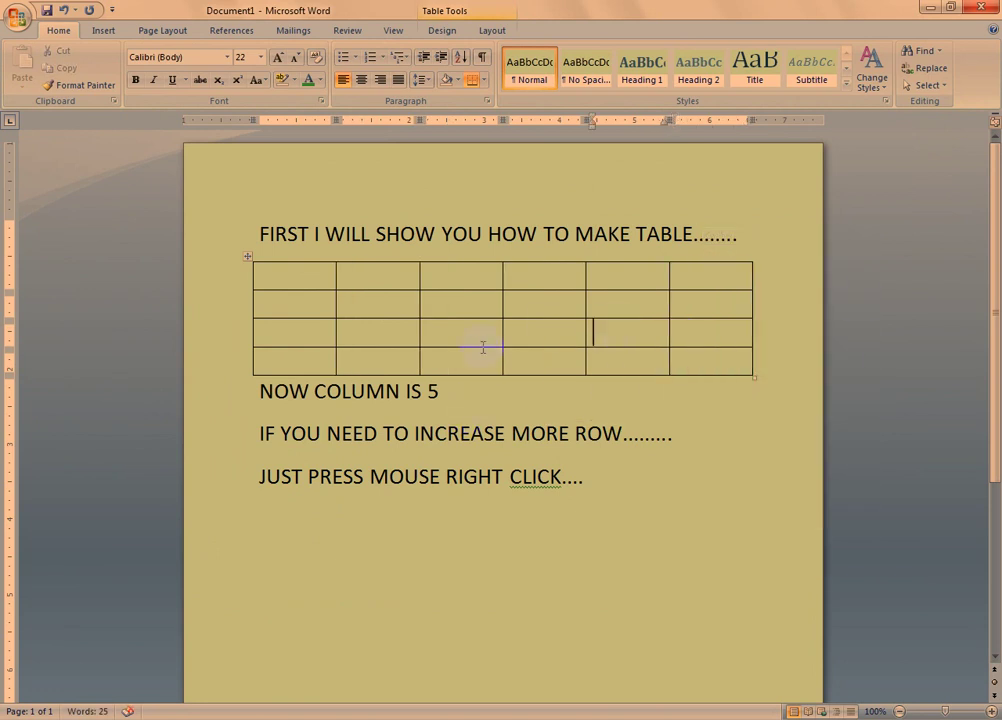
Step: Change the note below the table to 'NOW COLUMN IS 6'
click(485, 396)
key(shift+Left)
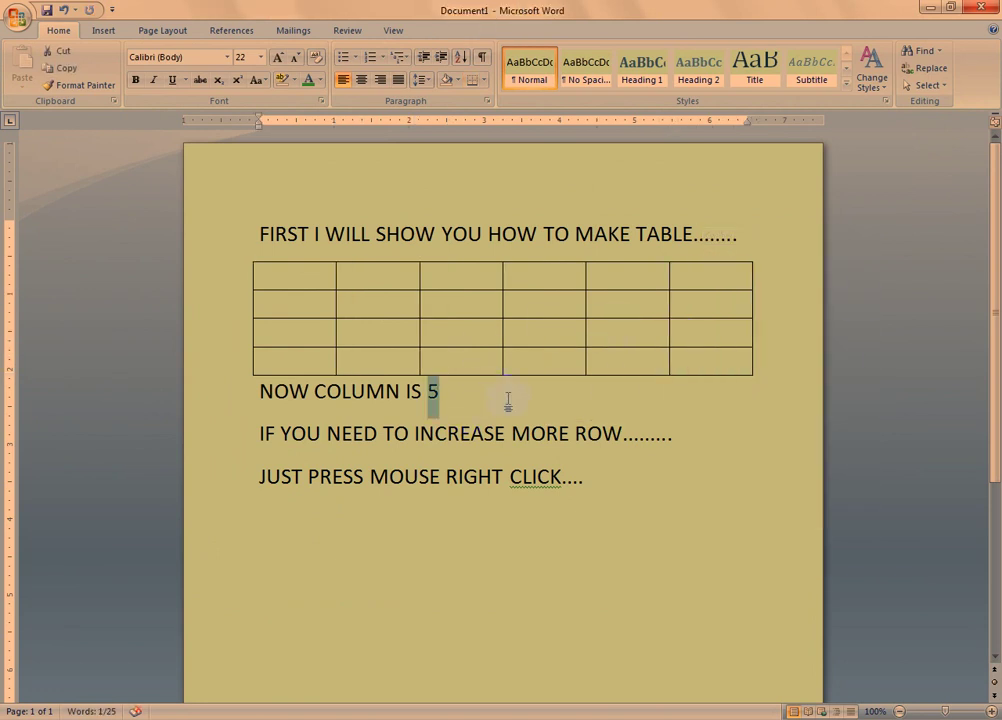
text(6)
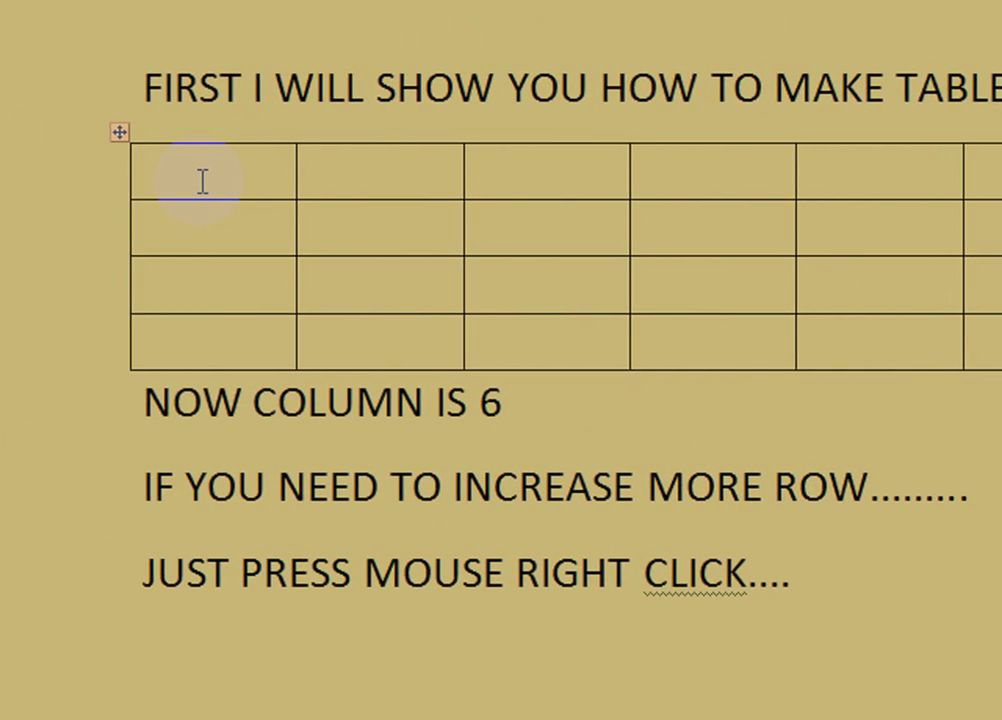
Step: Go through the first row's cells to confirm the table has six columns
click(220, 180)
click(400, 183)
click(548, 190)
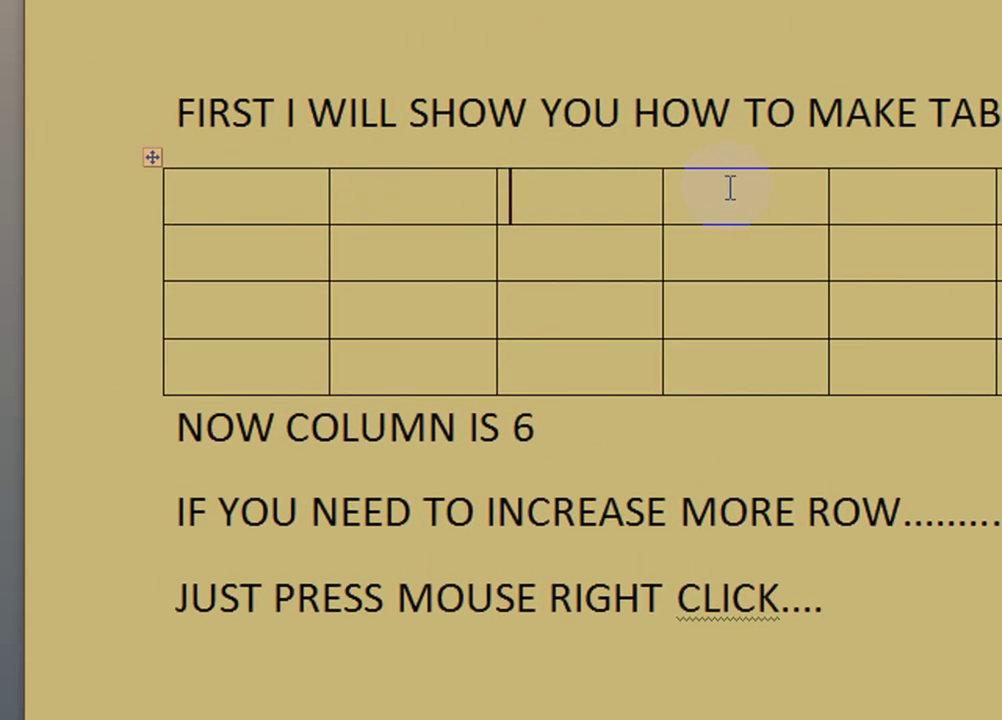
click(729, 188)
click(863, 192)
click(799, 195)
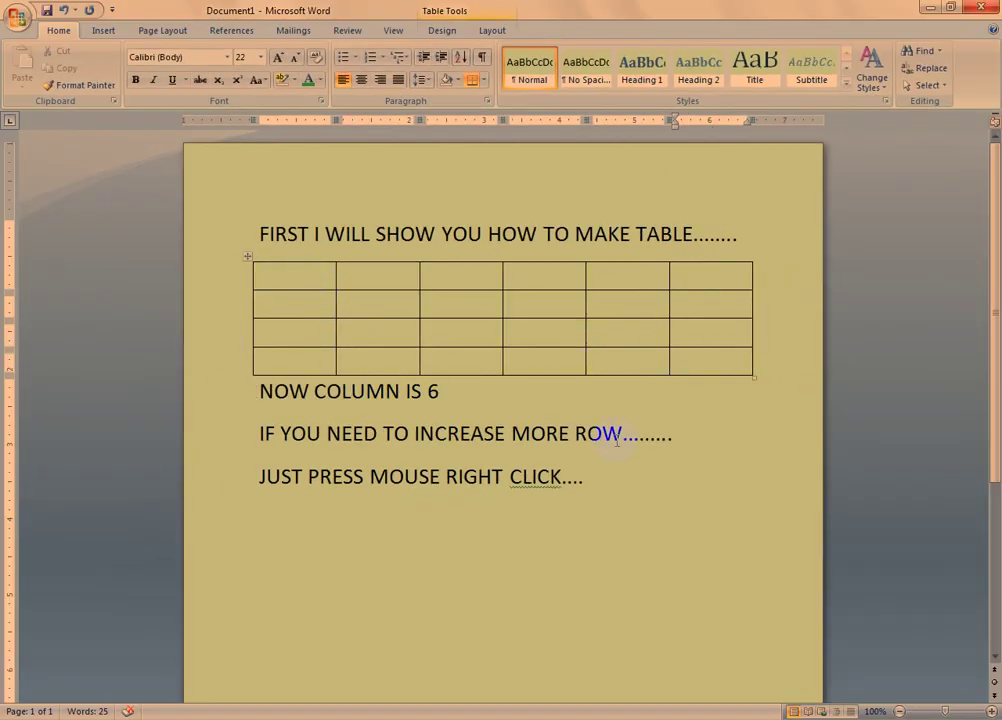
Step: Replace the three note lines under the table with 'IF YOU WANT TO DELETE ROW WHAT TO DO'
mouse_move(587, 482)
mouse_down()
mouse_move(292, 440)
mouse_move(257, 411)
mouse_up()
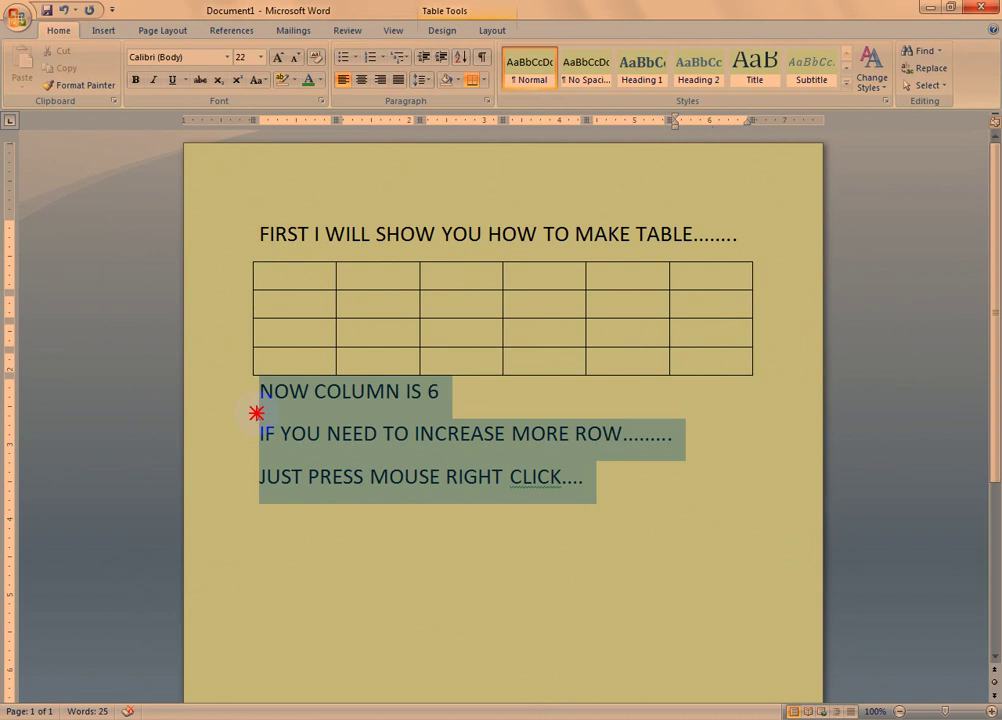
key(Delete)
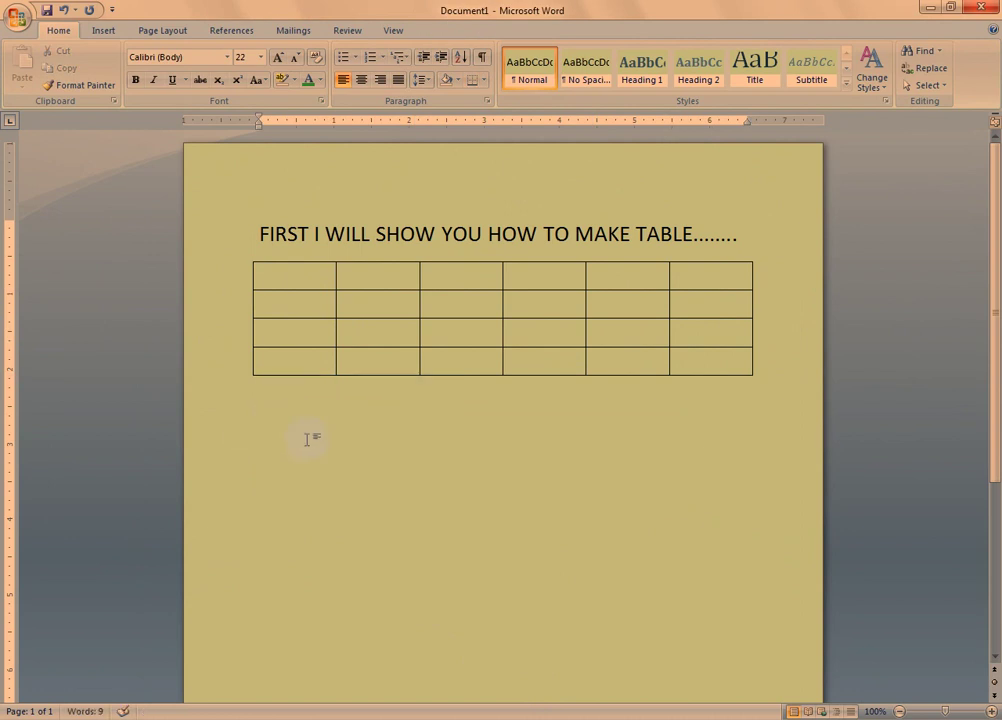
text(IF )
text(YOU WANT )
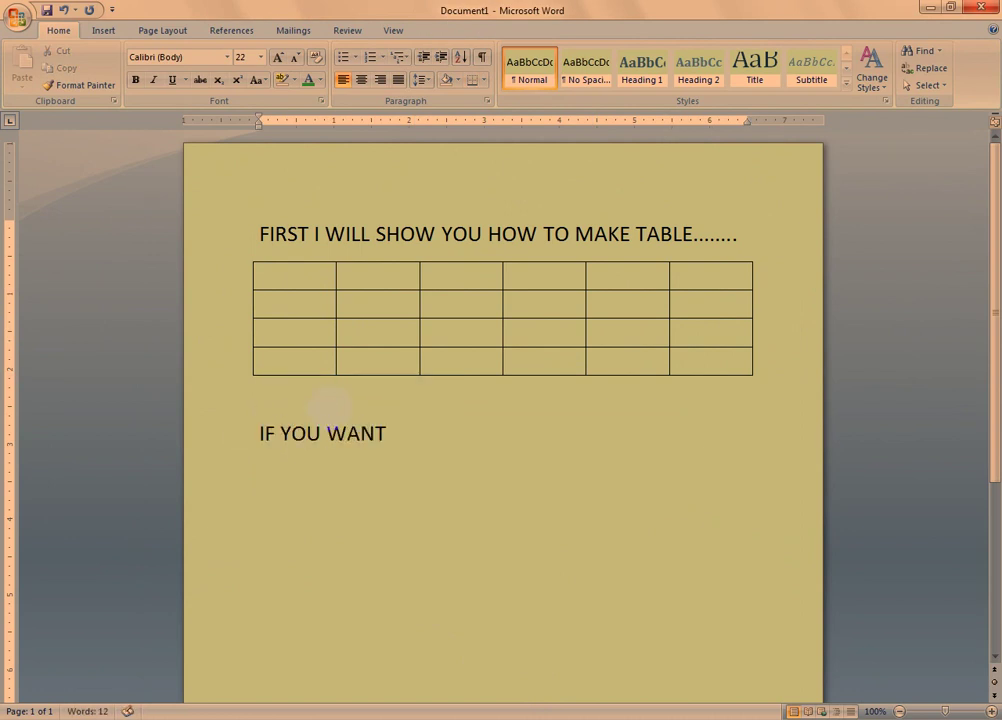
text(TO DELETE)
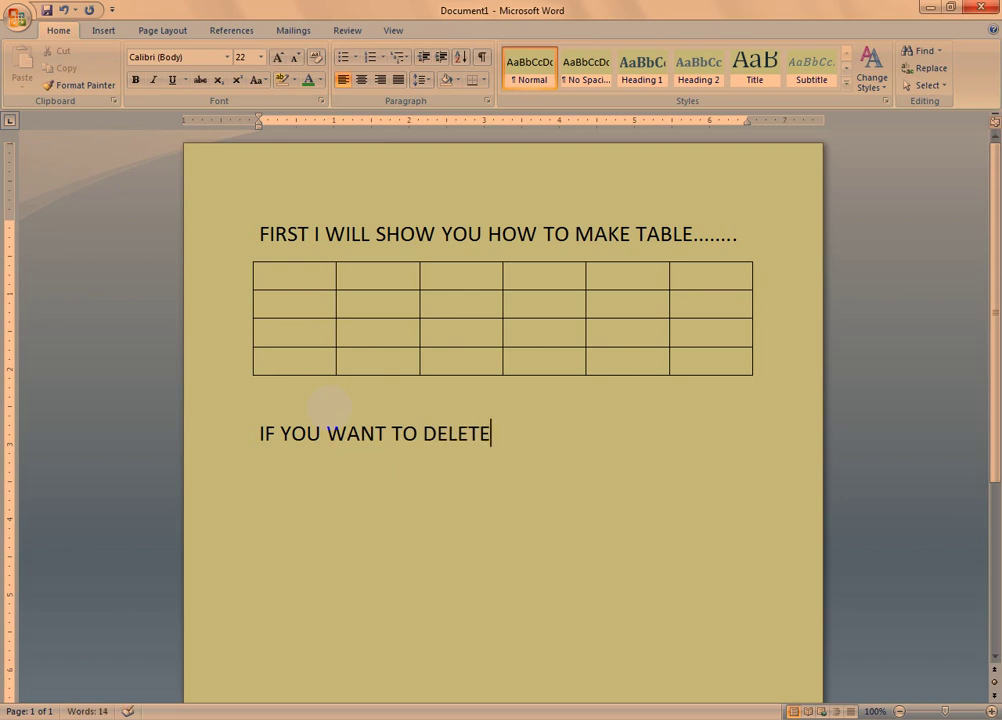
text( R)
text(OW)
text( WHAT TO DO)
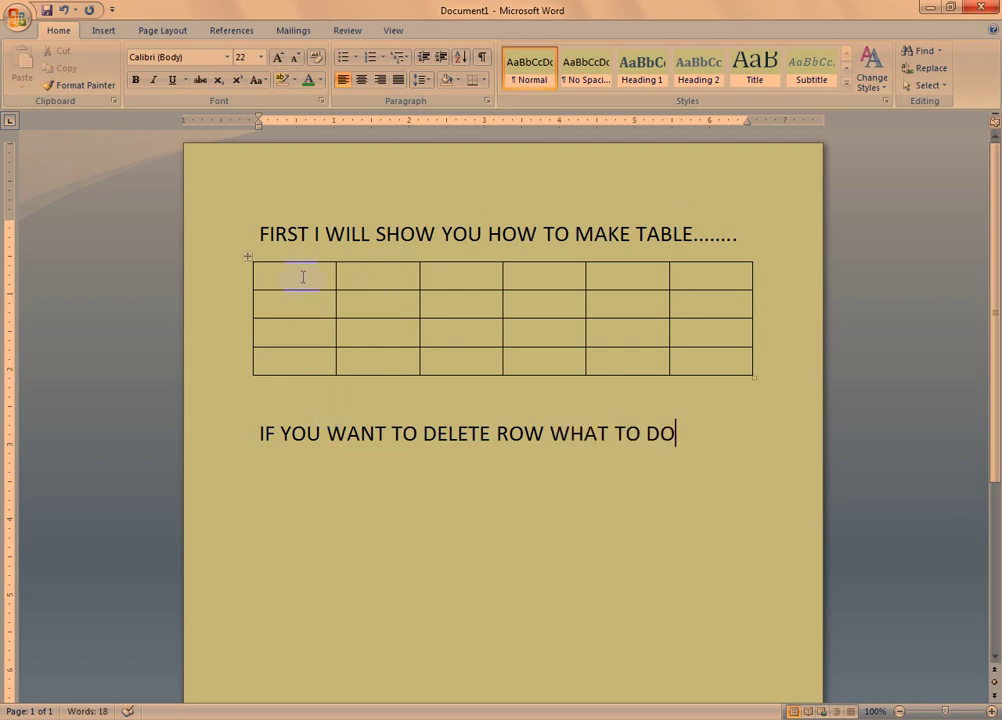
Step: Remove the table's top row using Delete Cells with Delete entire row
drag(303, 277, 705, 277)
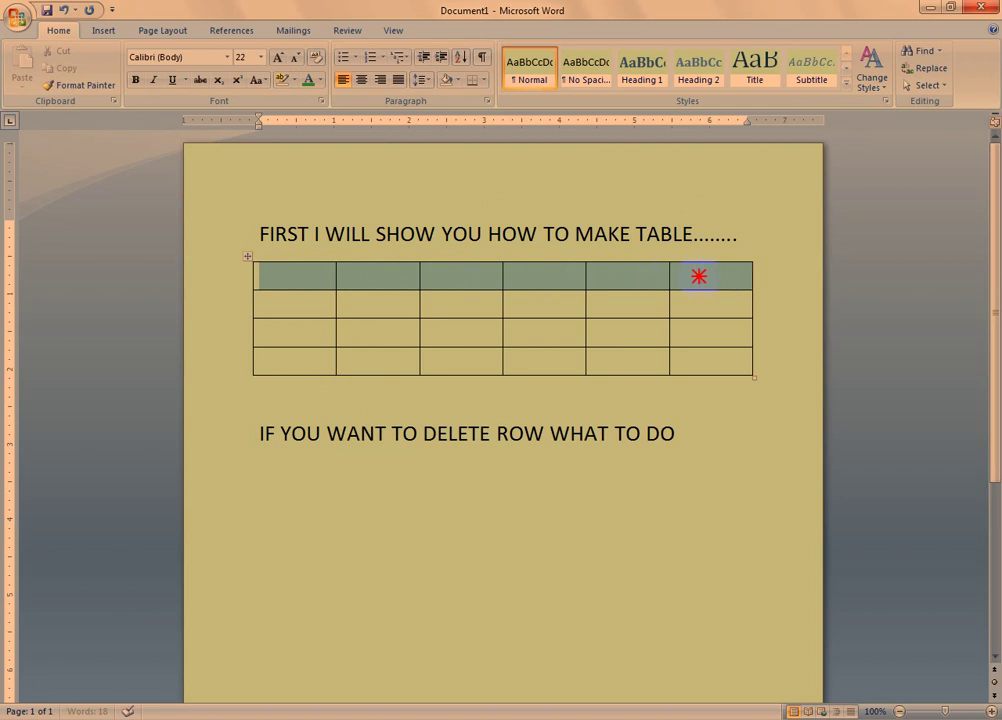
right_click(532, 281)
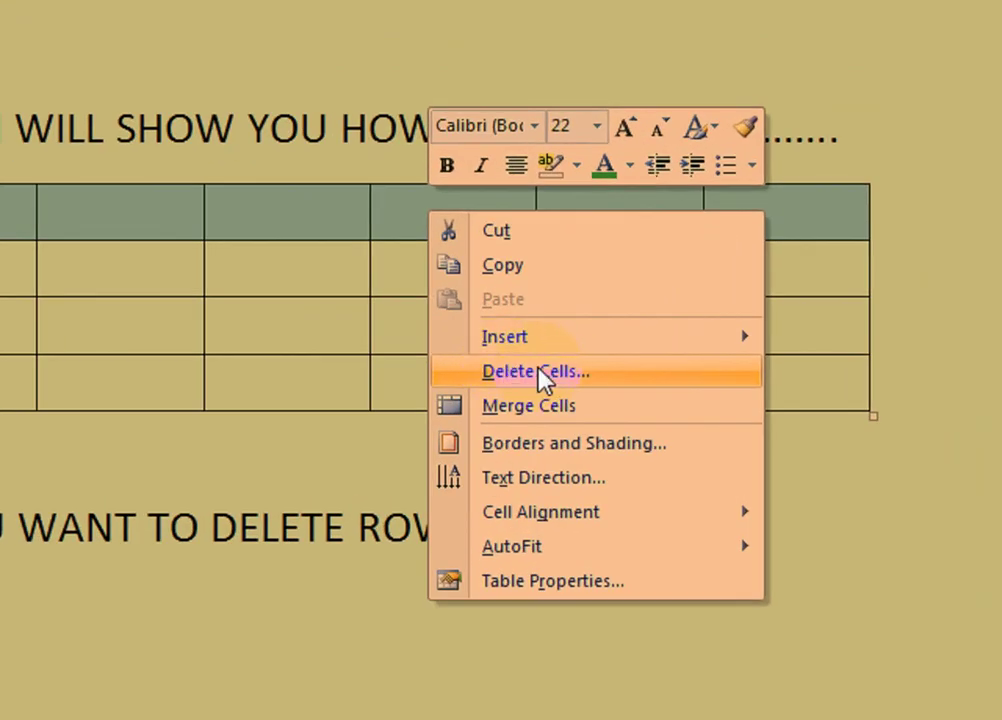
click(541, 374)
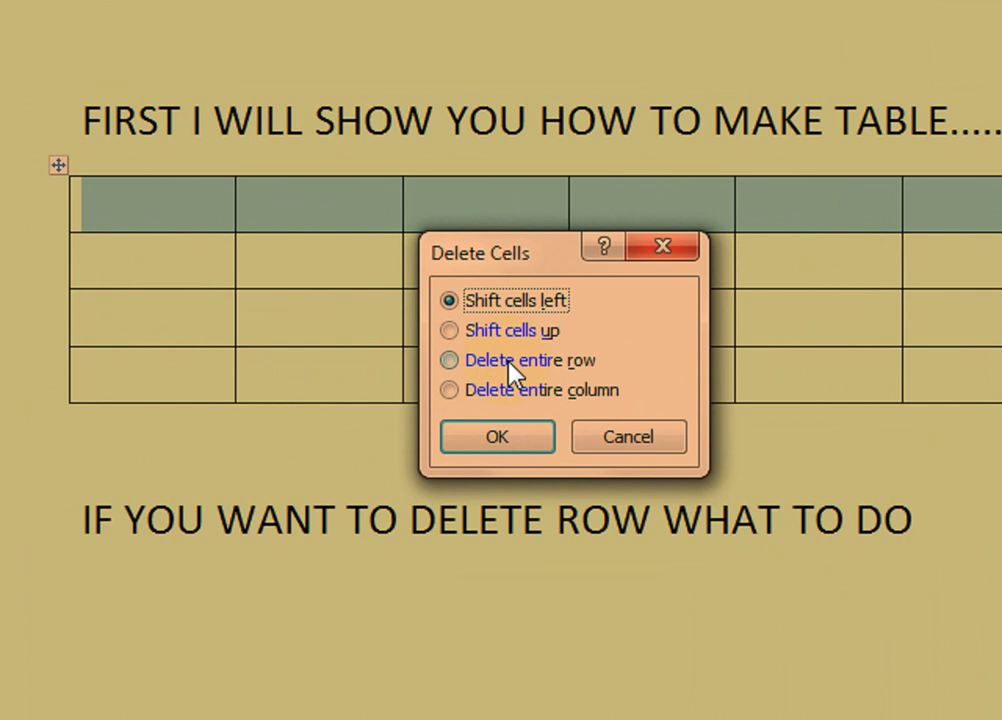
click(508, 361)
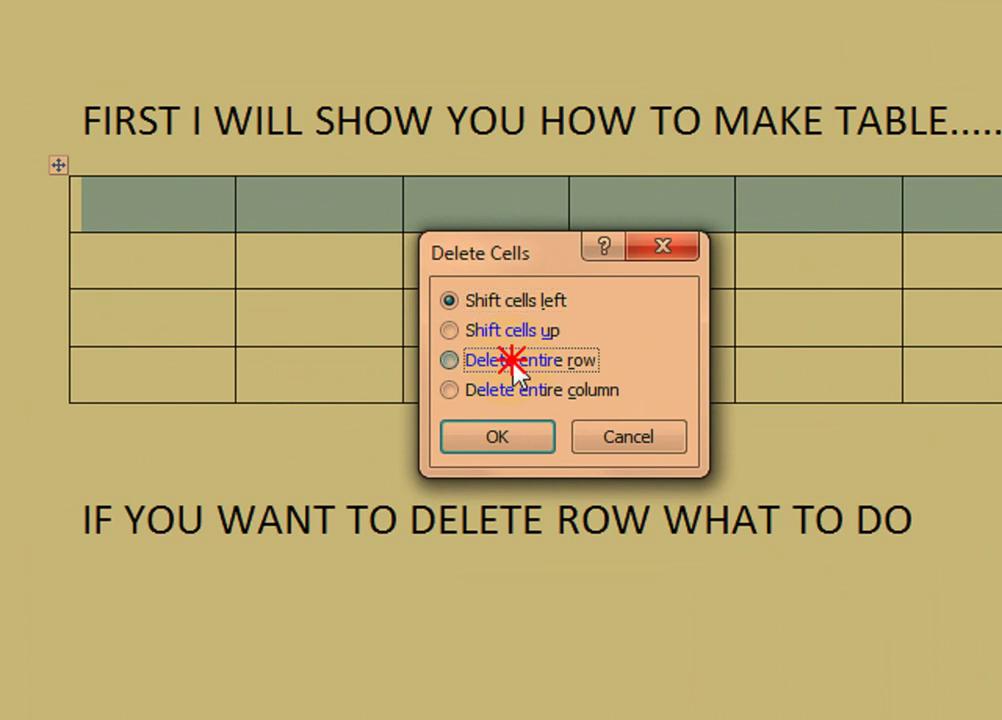
click(492, 433)
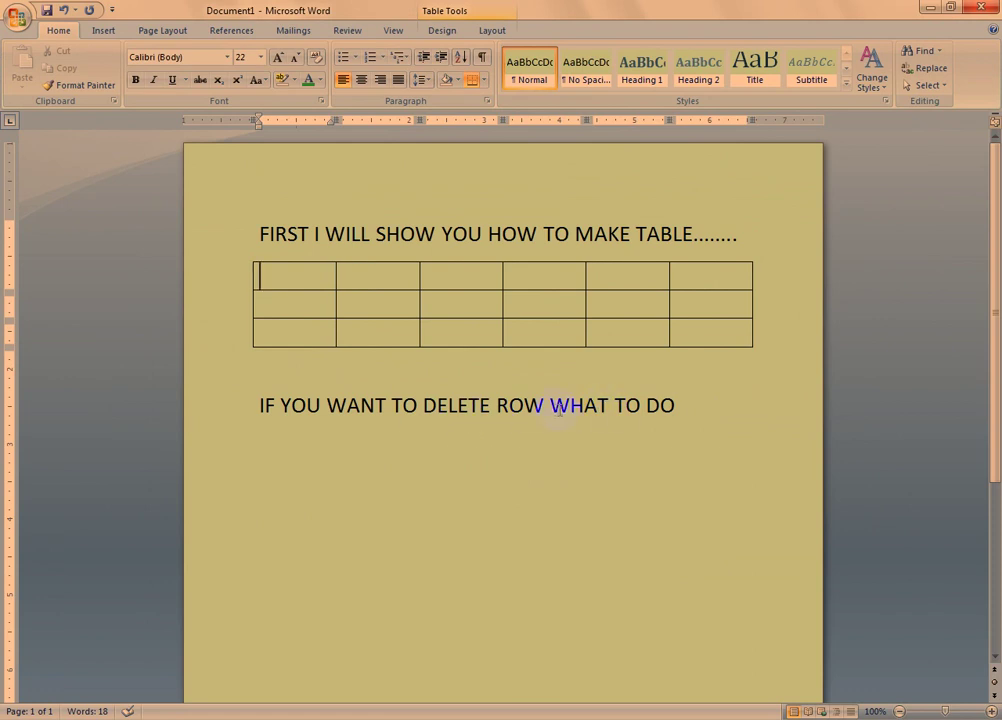
click(544, 405)
Step: Change the word ROW to COLUMN in the note under the table
key(shift+Left)
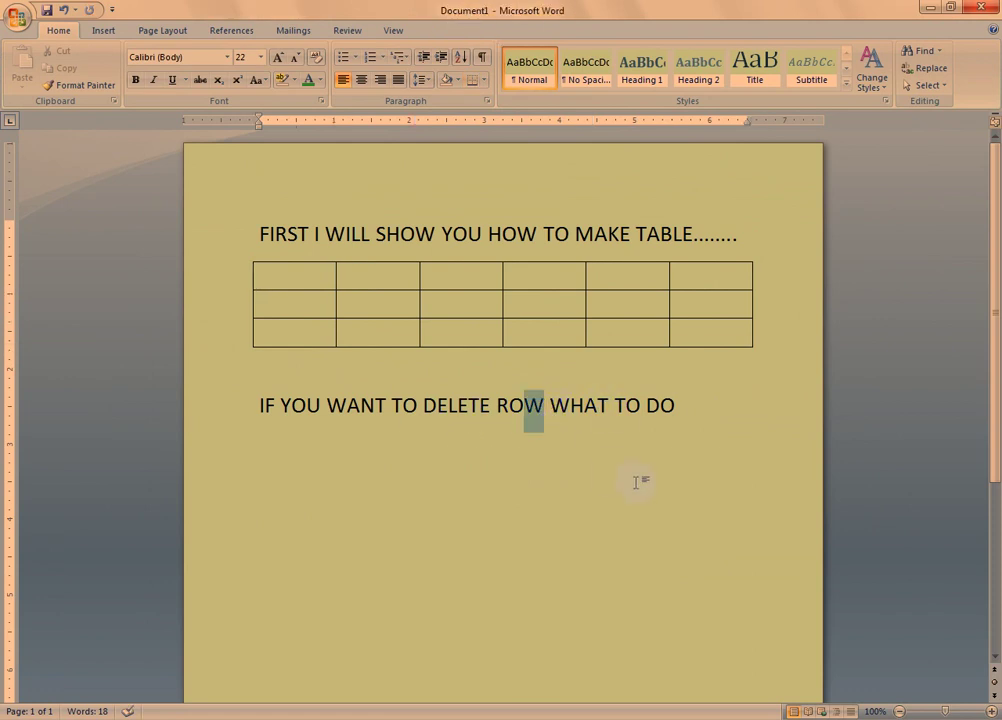
key(shift+Left)
key(shift+Left)
text(CO)
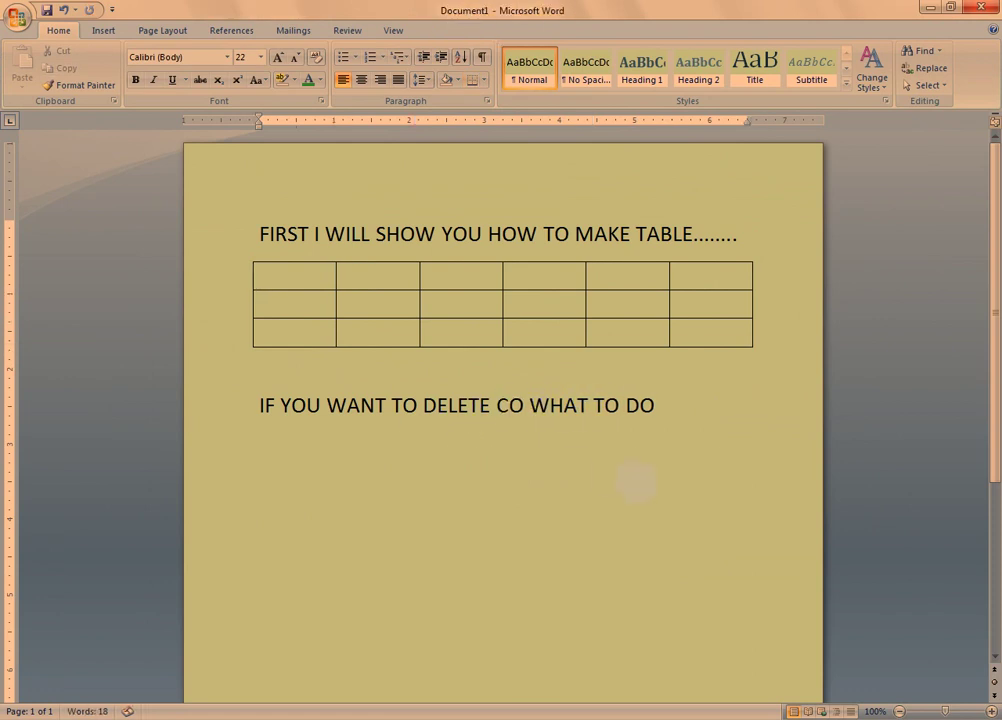
text(LUMN)
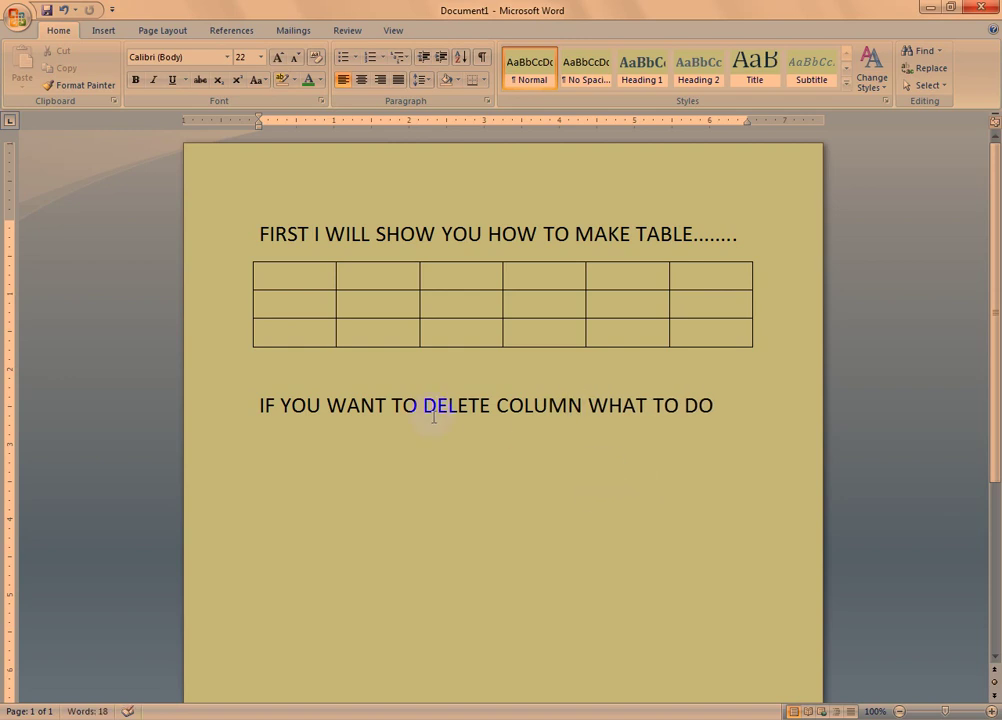
Step: Make the words 'DELETE COLUMN' bold
drag(425, 407, 559, 410)
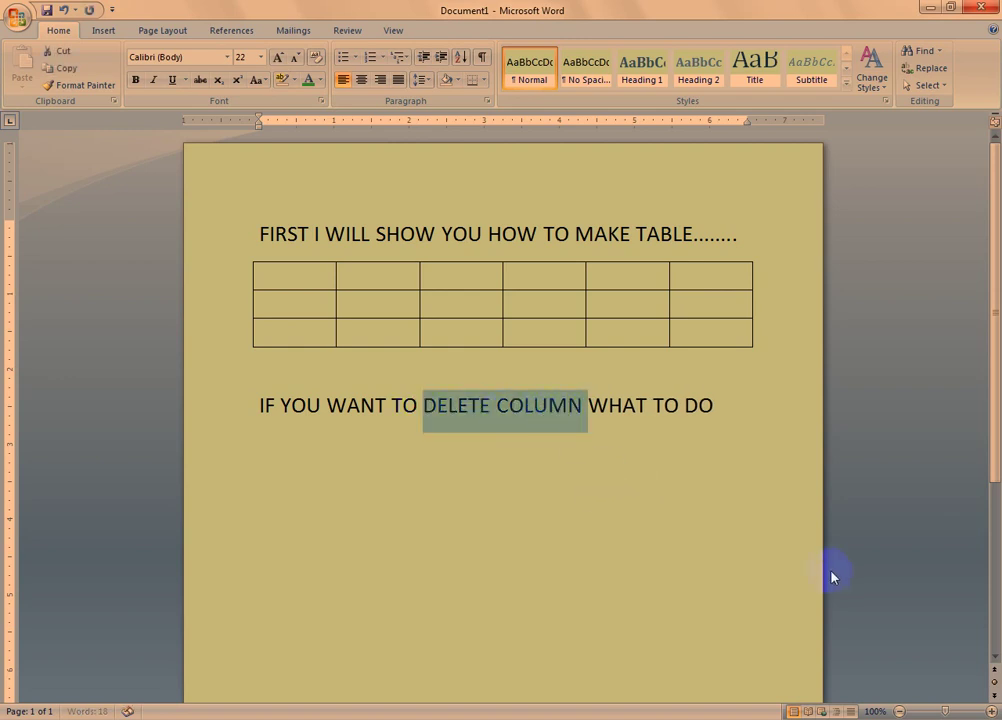
key(ctrl+b)
click(738, 560)
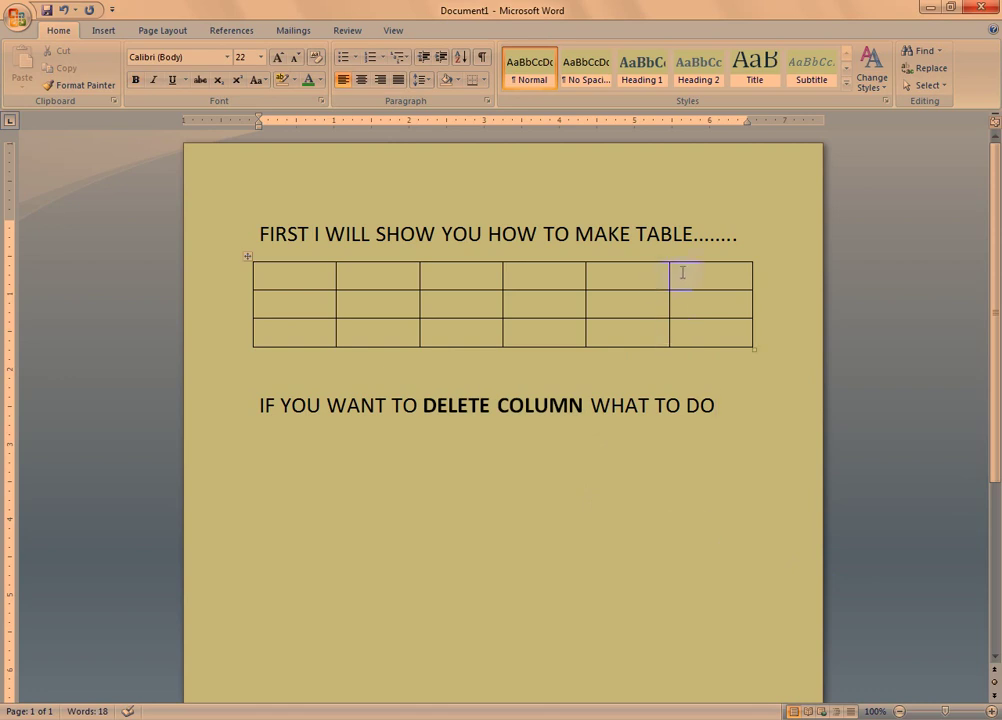
Step: Delete the table's rightmost column, leaving three rows of five columns
drag(667, 277, 704, 330)
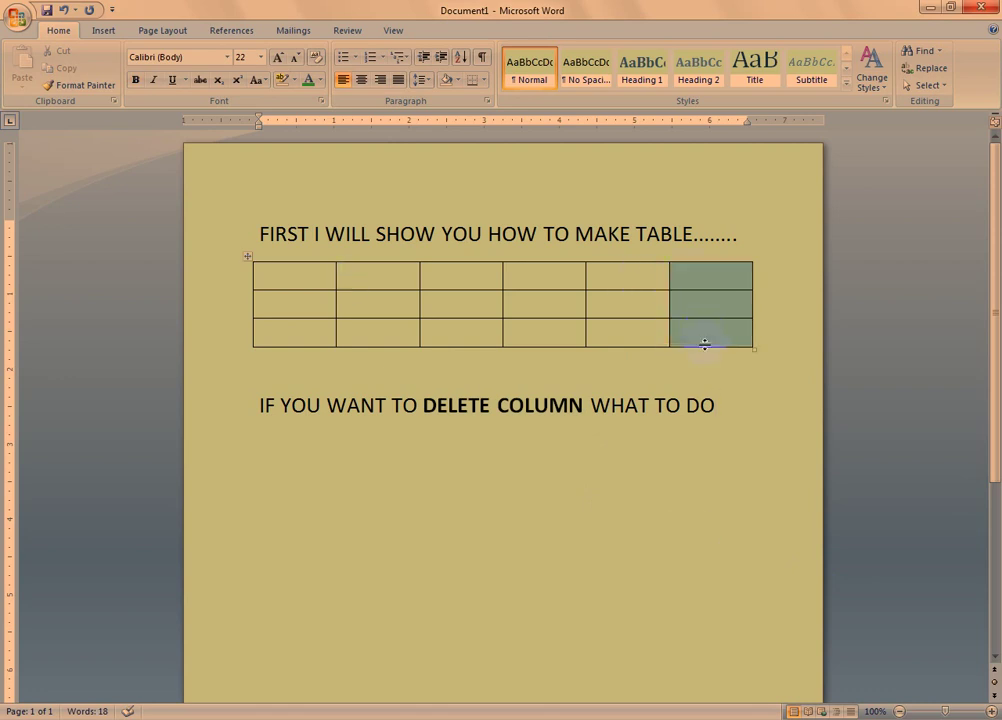
right_click(704, 273)
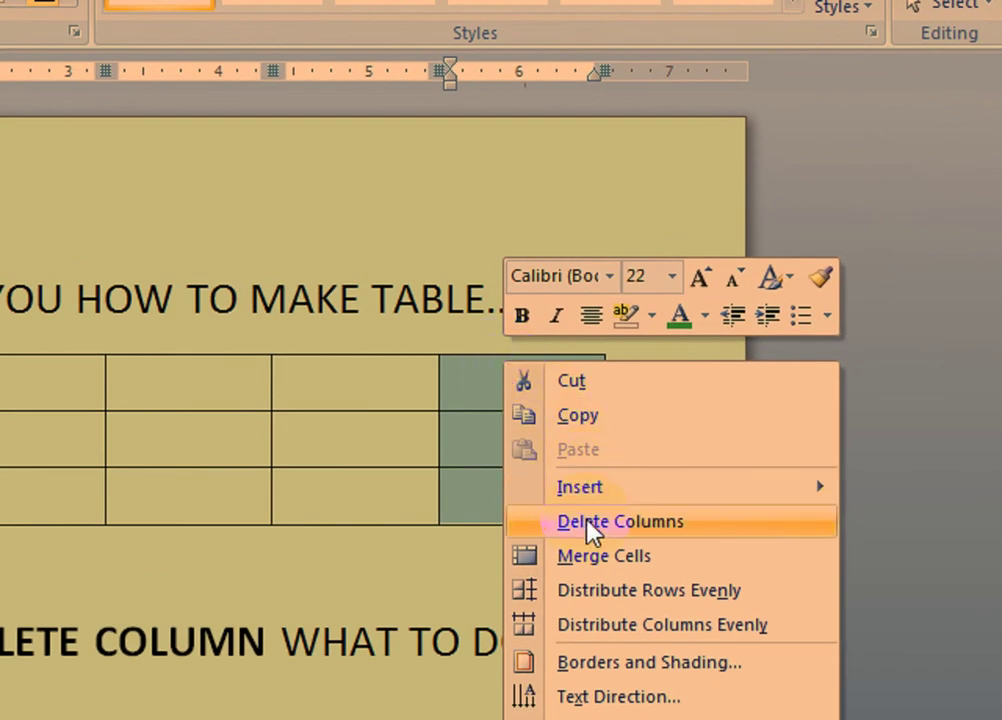
click(587, 524)
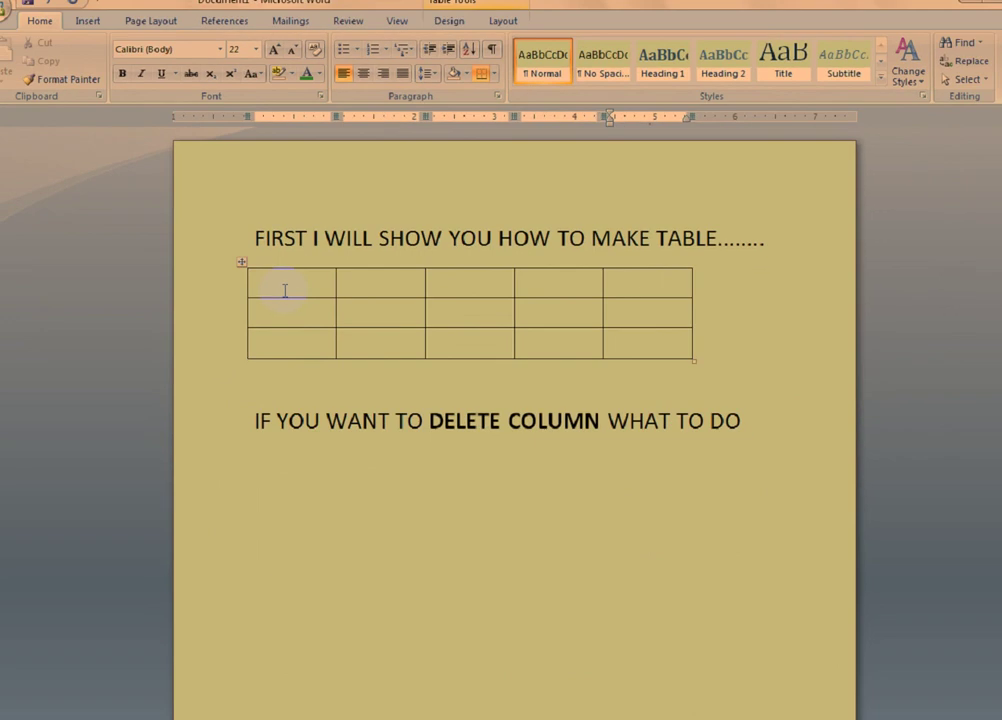
click(449, 405)
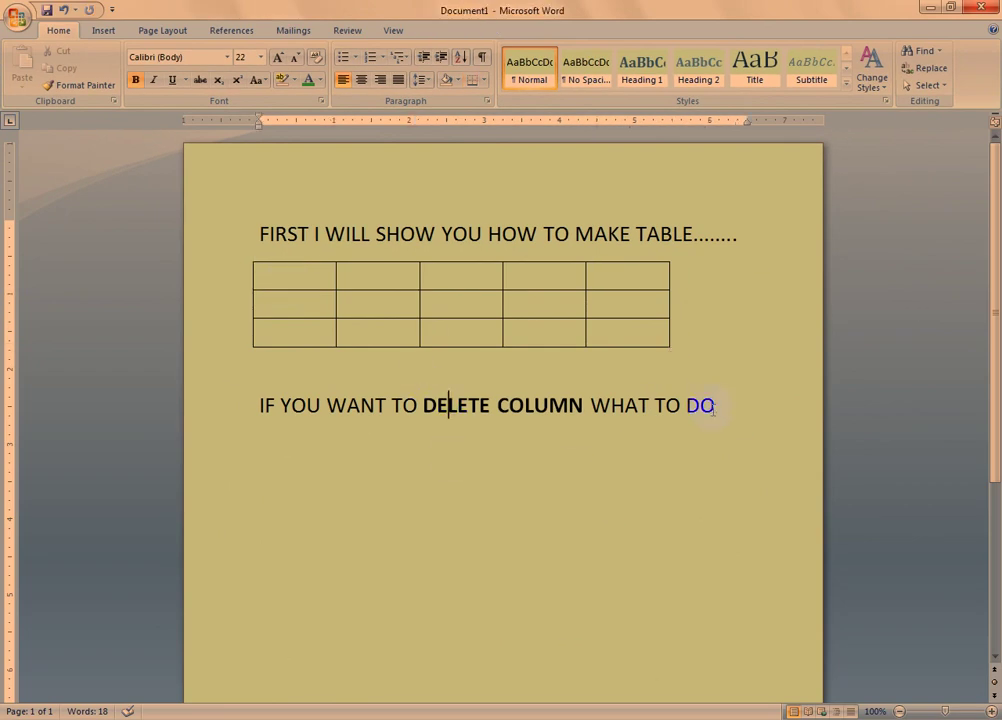
Step: Clear the page and start an enlarged 21-point heading reading 'NOW I WILL SHOW HOW TO'
drag(714, 406, 262, 235)
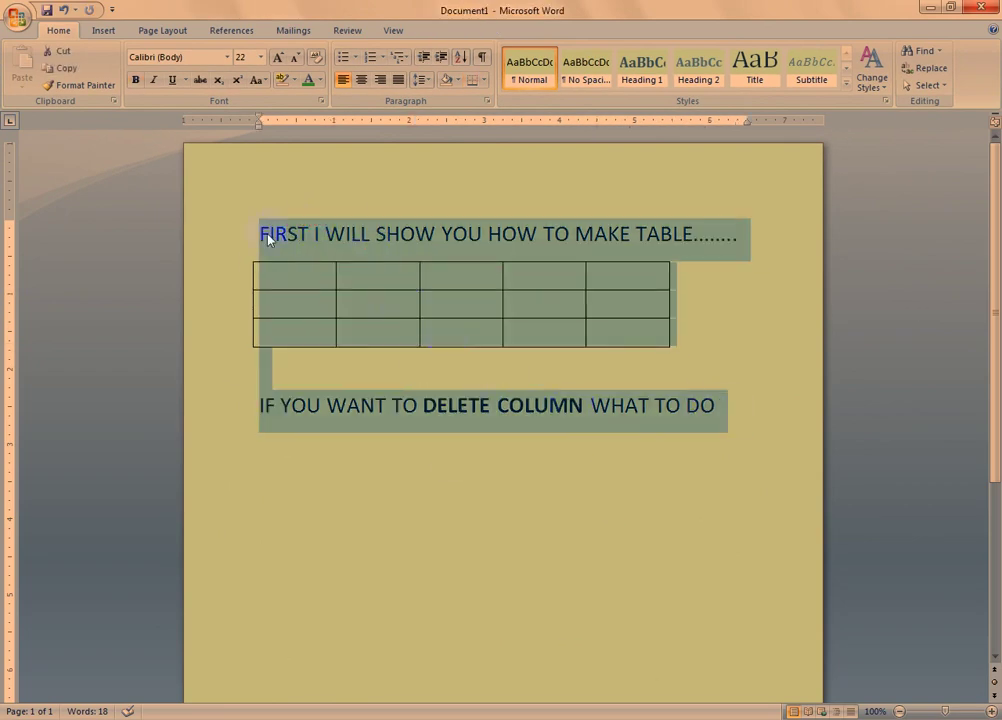
key(Delete)
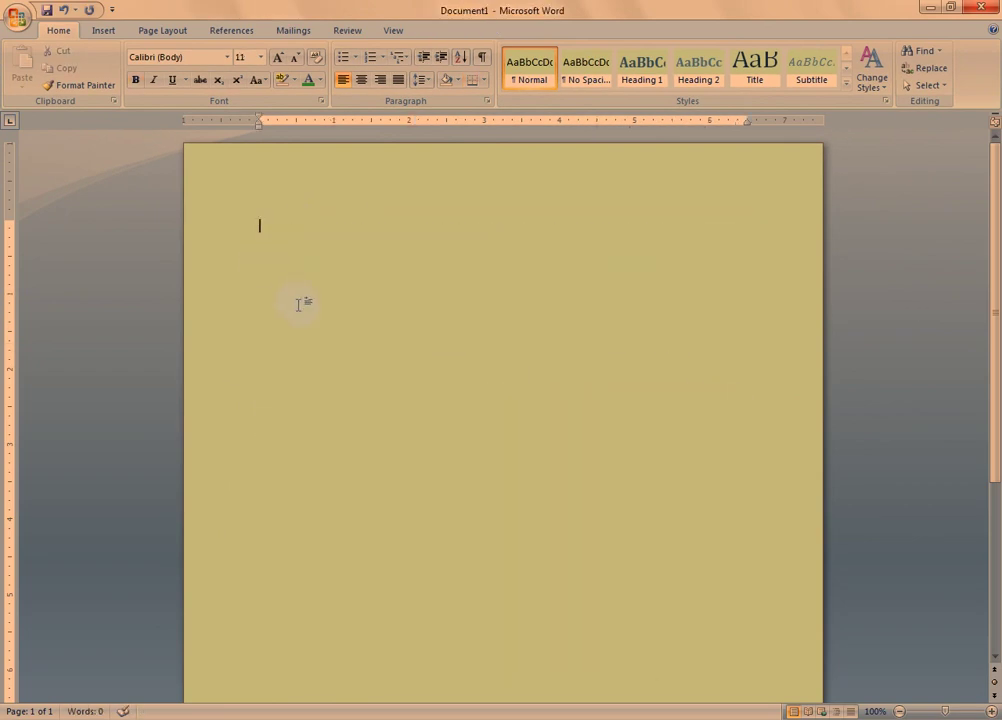
text(NOW I )
text(WILL)
key(ctrl+a)
key(ctrl+shift+period)
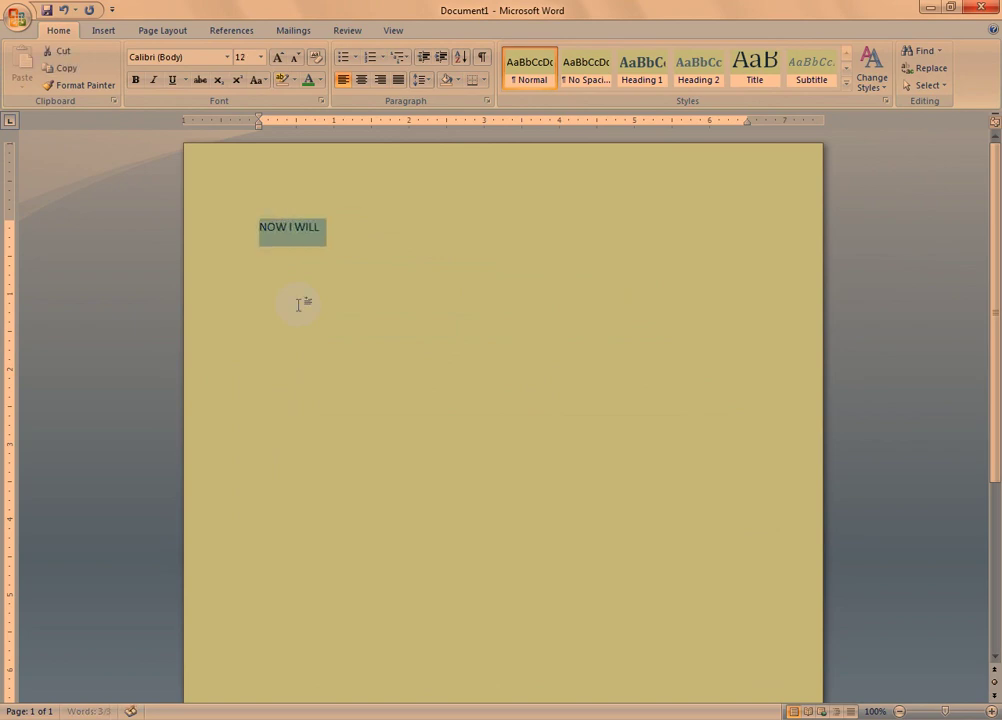
key(ctrl+bracketright)
key(ctrl+bracketright)
key(ctrl+bracketright)
key(ctrl+bracketright)
key(ctrl+bracketright)
key(ctrl+bracketright)
key(Right)
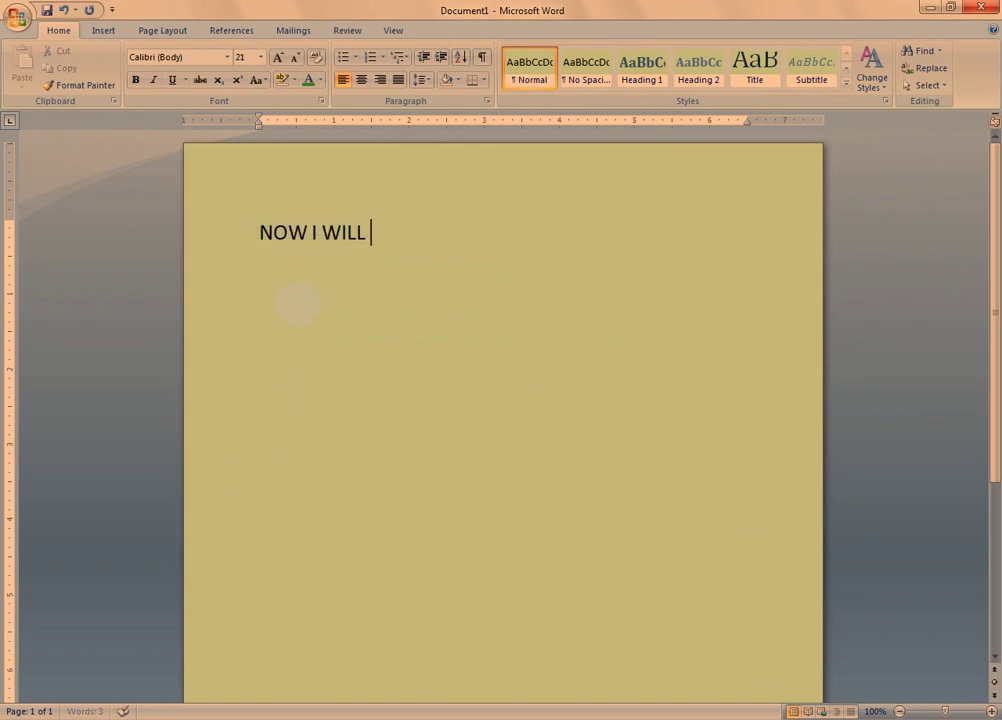
text(SHOW )
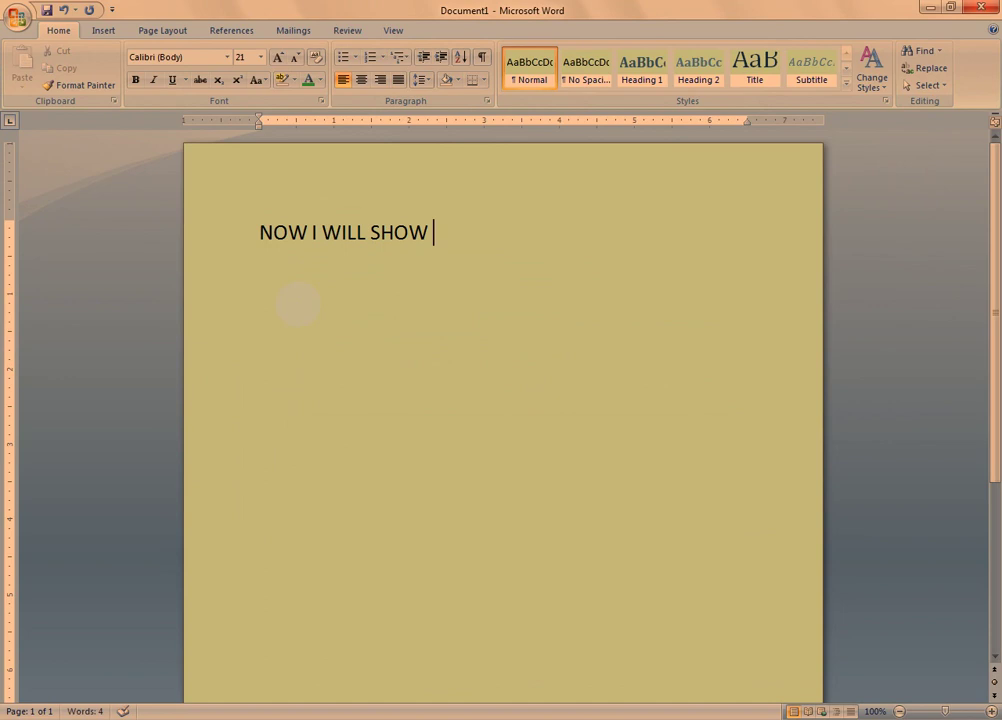
text(HOW)
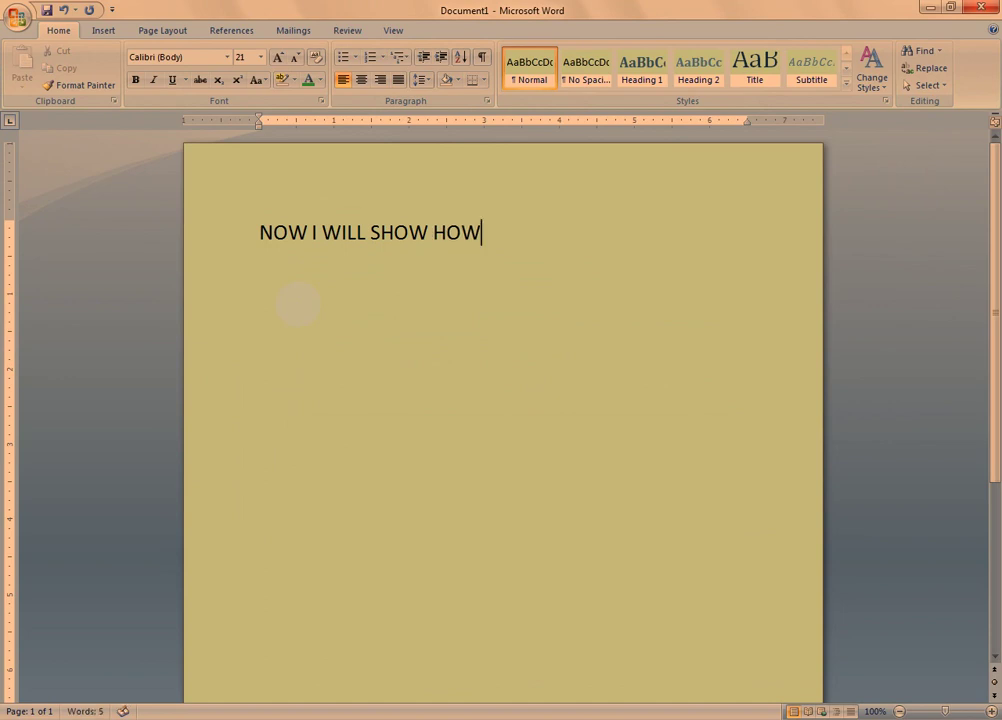
text( TO)
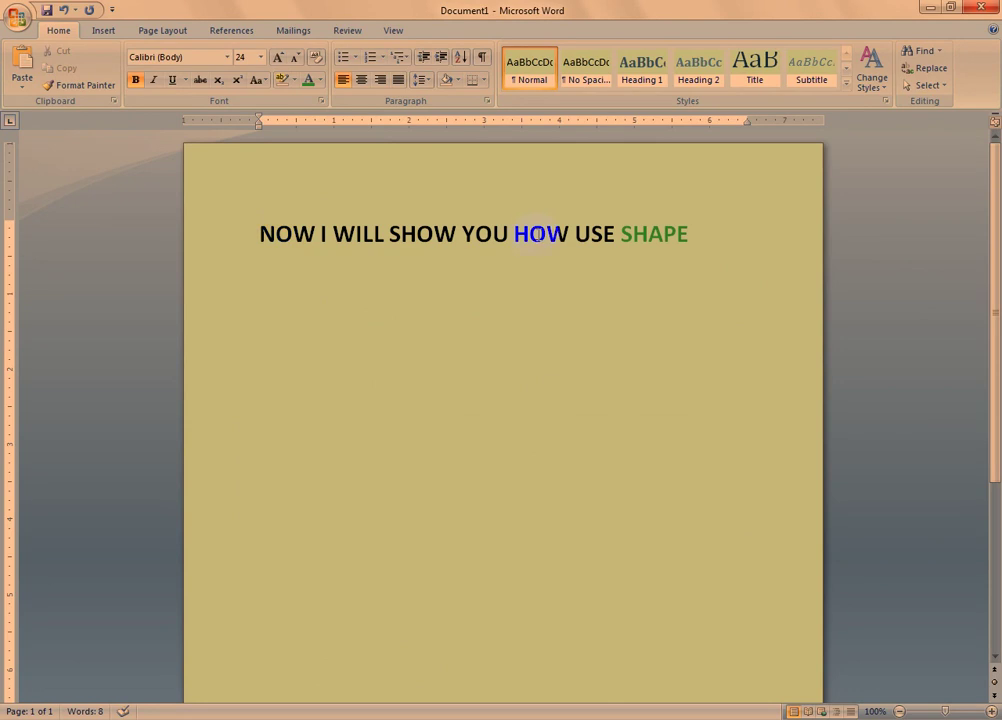
Step: Draw a straight horizontal line about 7.52" long just under the heading
click(104, 30)
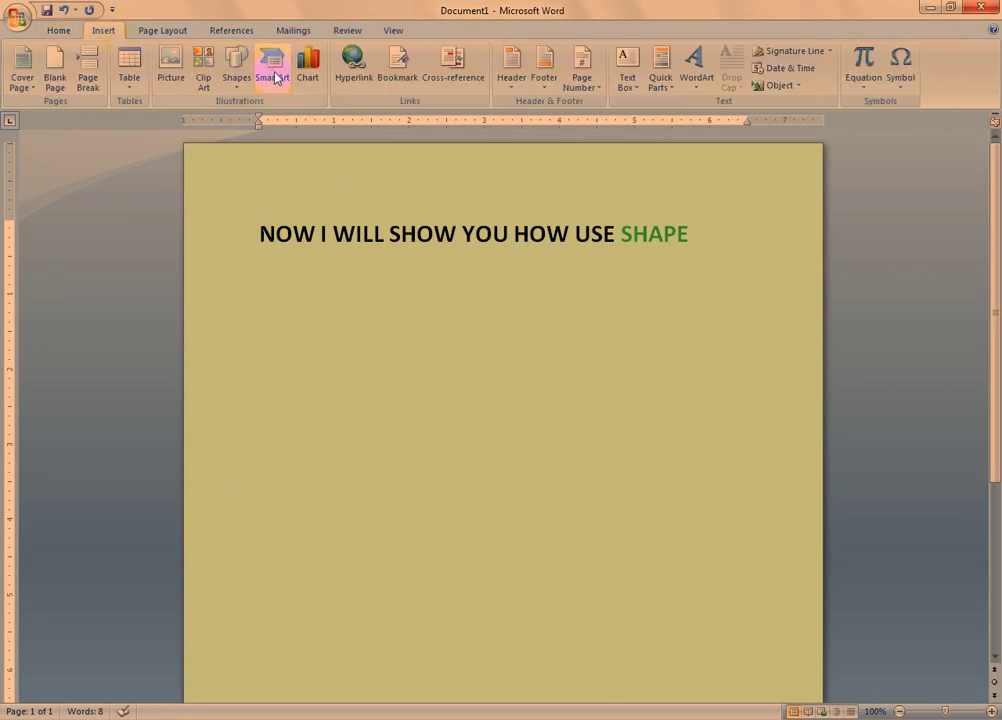
click(240, 62)
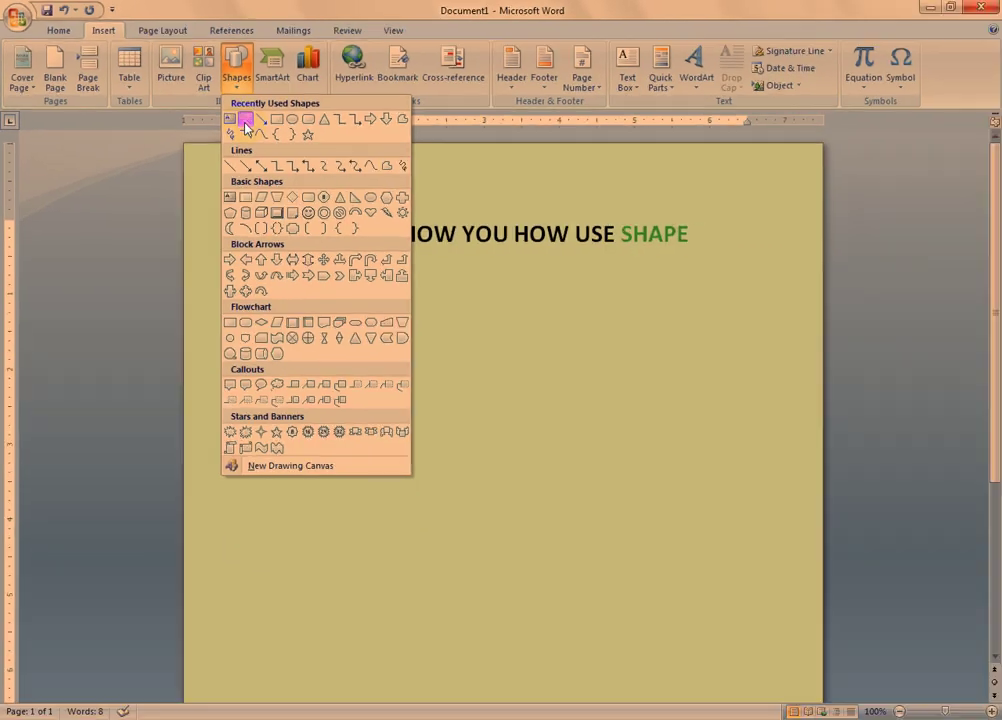
click(489, 248)
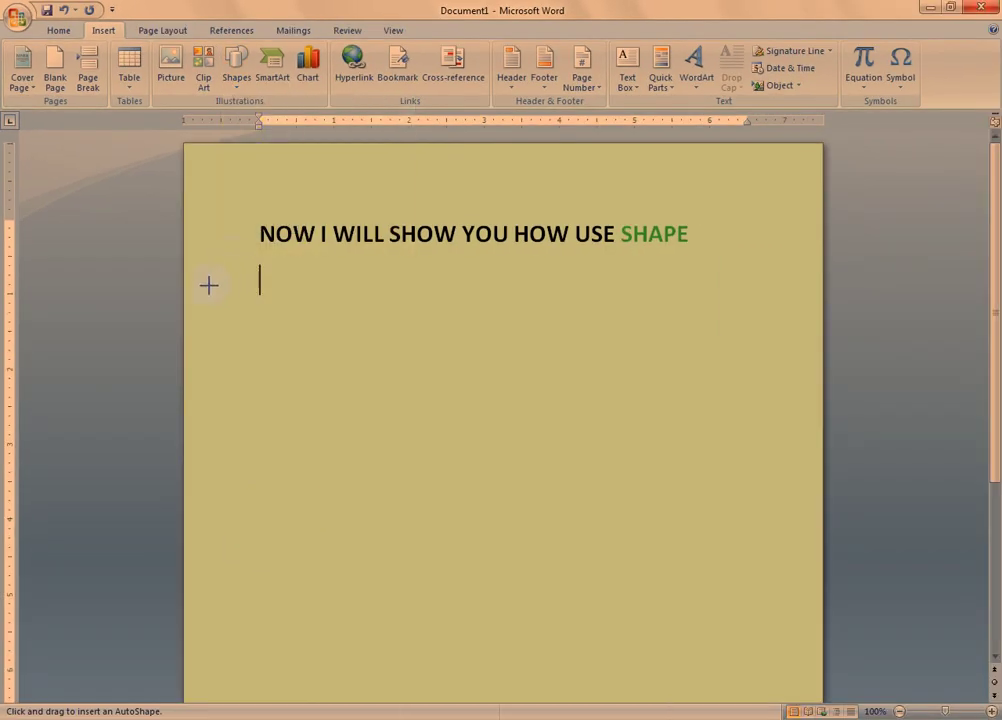
drag(210, 286, 774, 283)
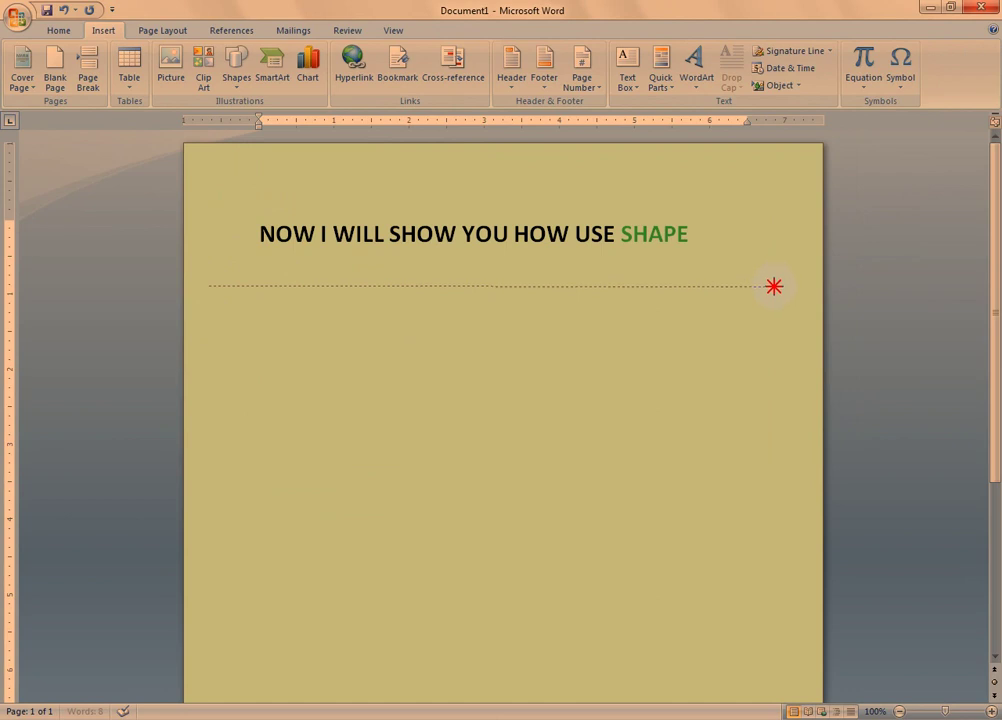
drag(774, 287, 772, 287)
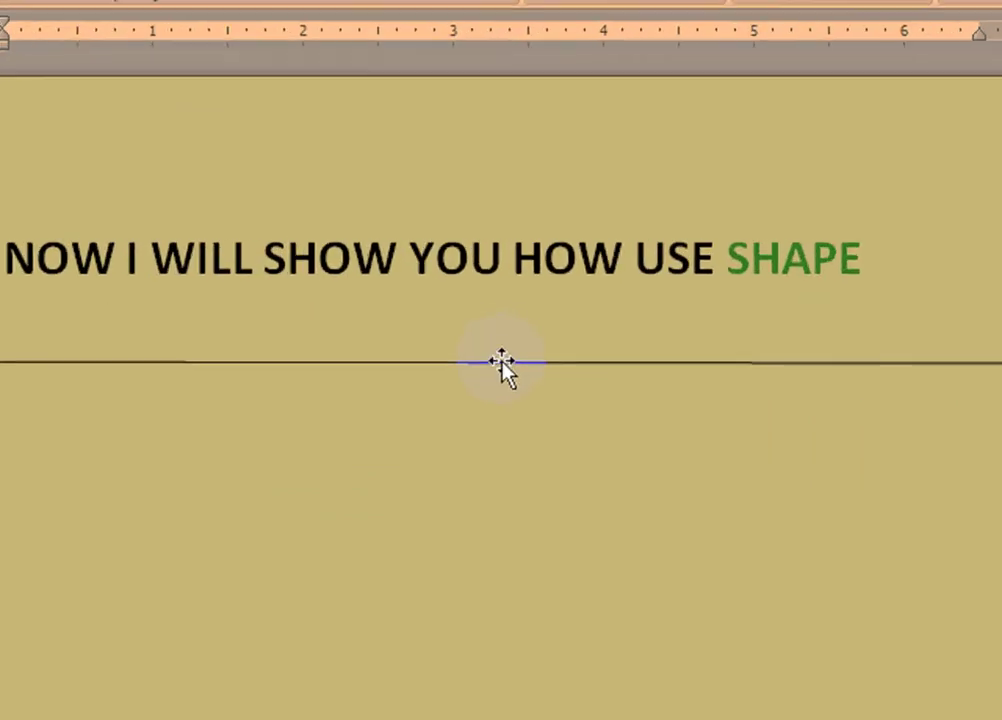
Step: Set the line's weight to 1.85 pt in Format AutoShape
right_click(503, 354)
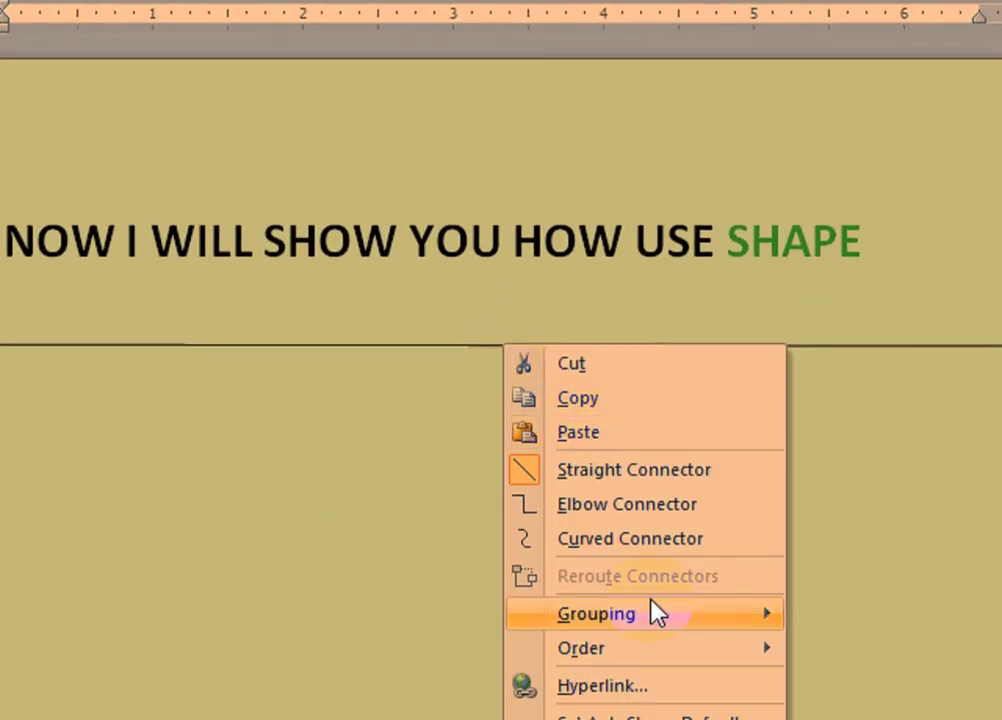
mouse_move(655, 613)
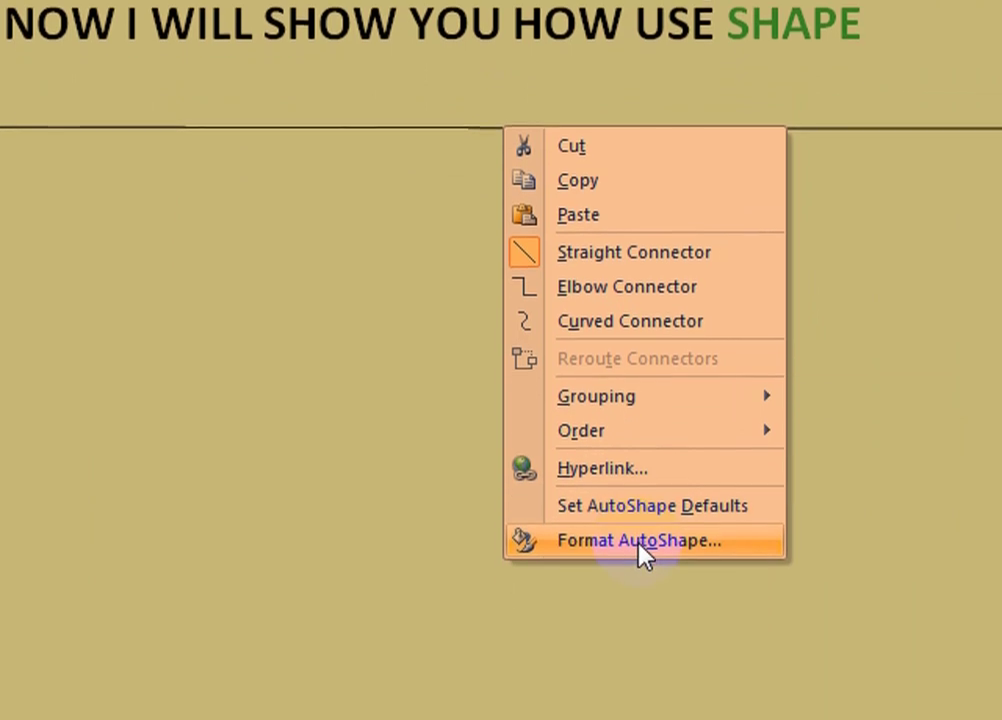
click(640, 541)
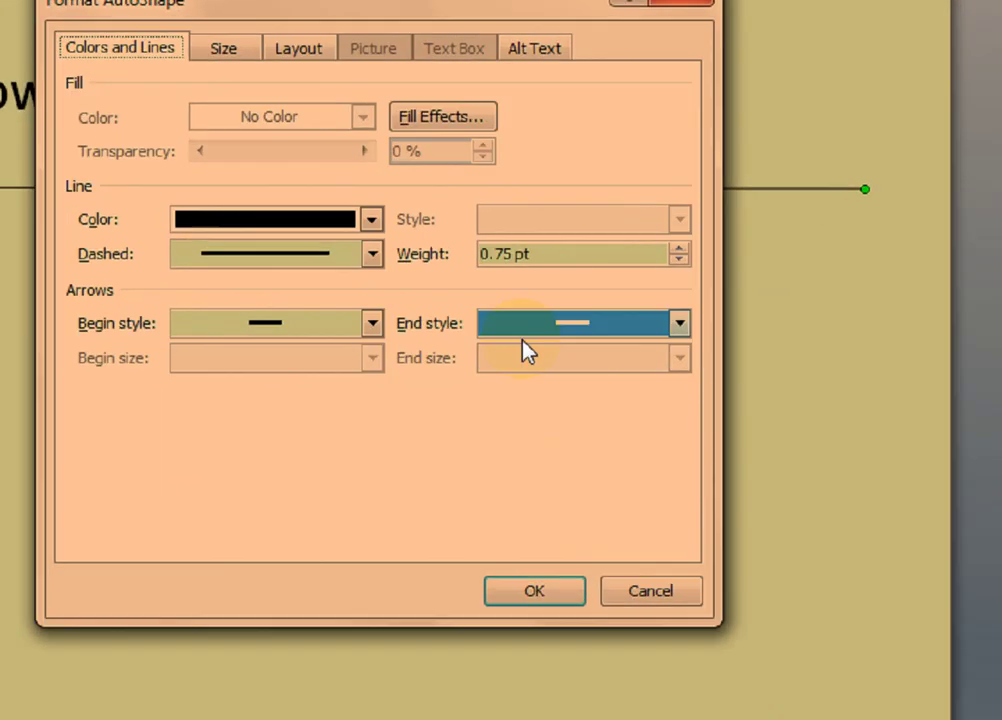
drag(590, 323, 553, 325)
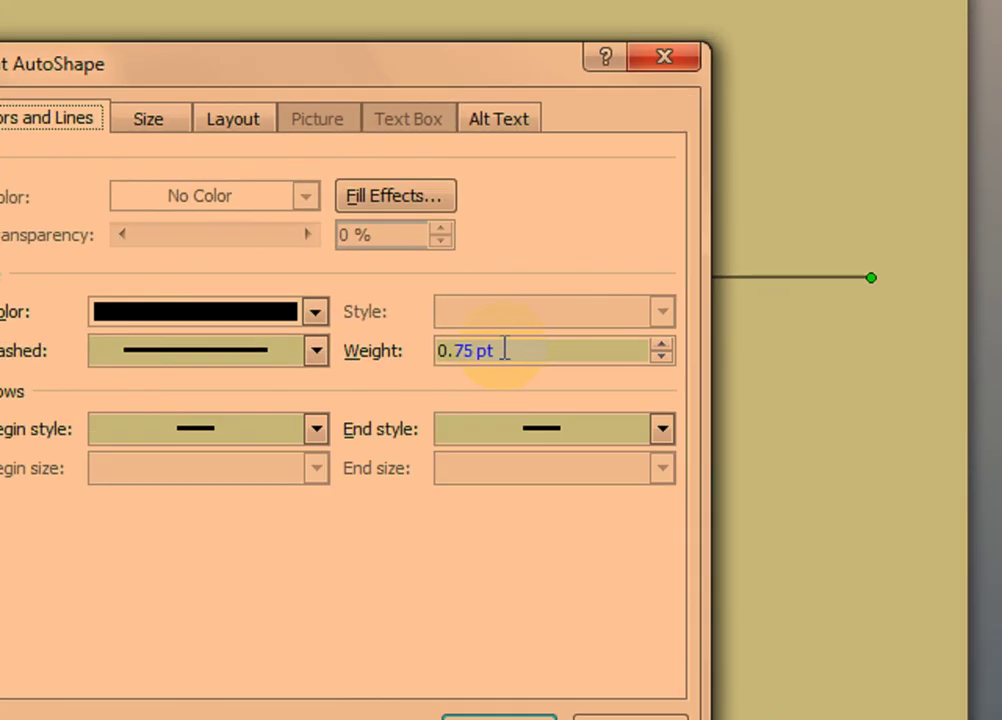
click(385, 349)
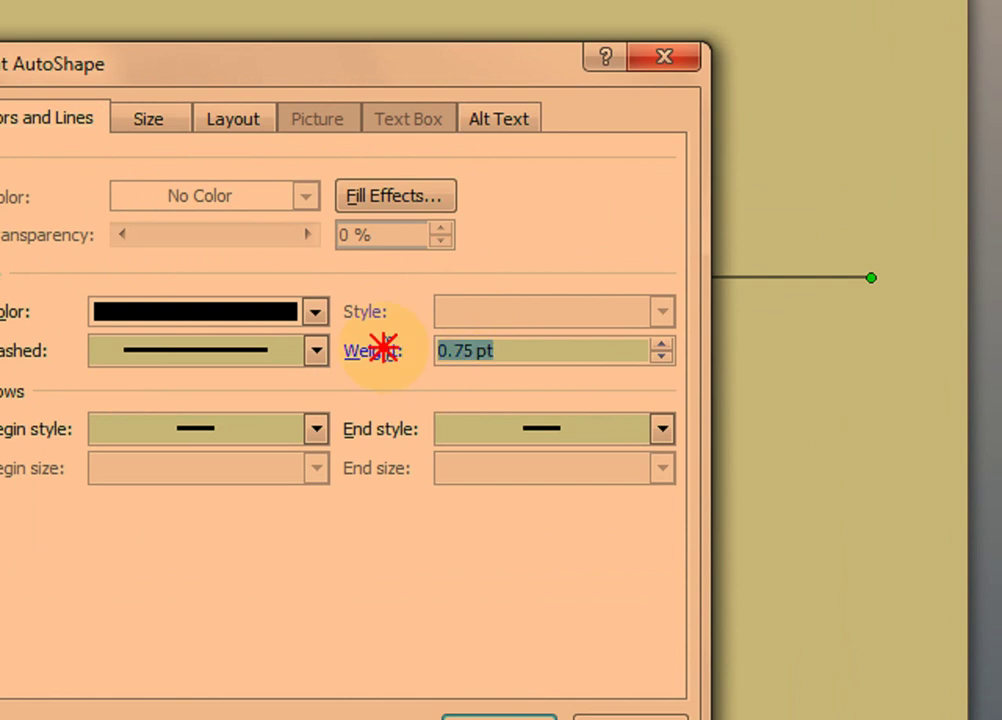
text(1.85)
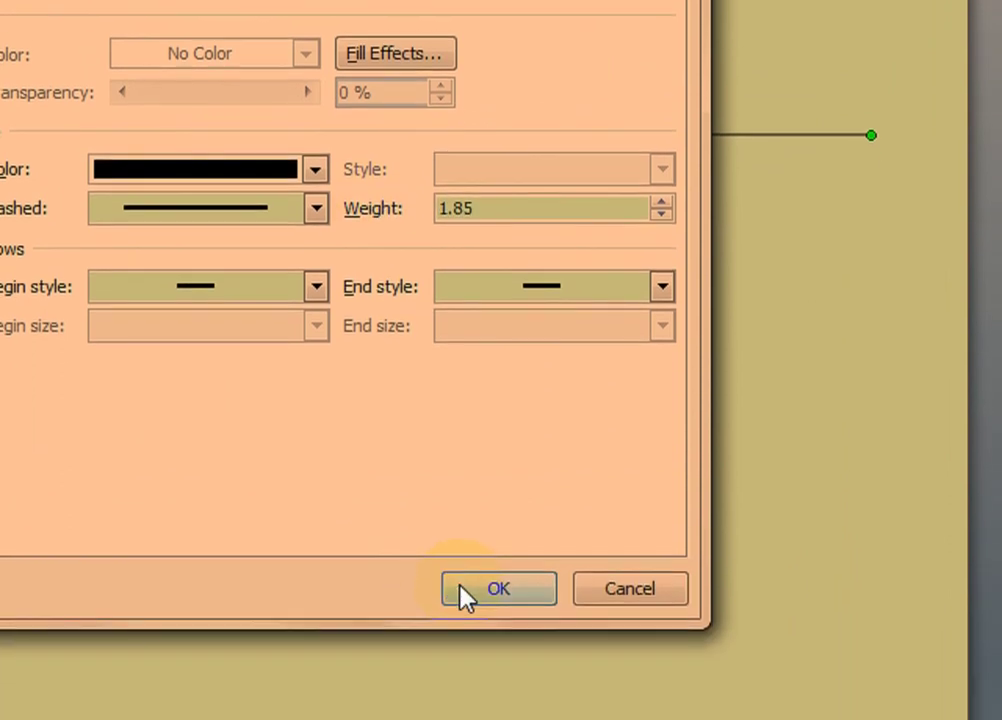
click(463, 596)
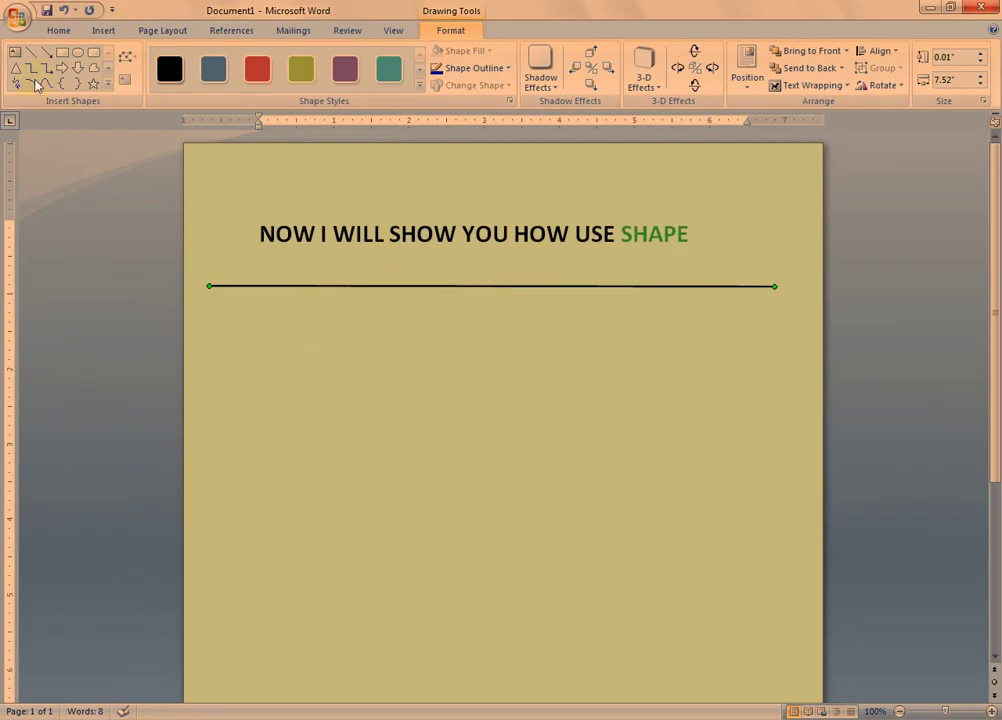
Step: Draw a 1.69" by 5.76" rectangle below the line, captioned 'HOW TO RIGHT IN A BOX.......'
click(62, 52)
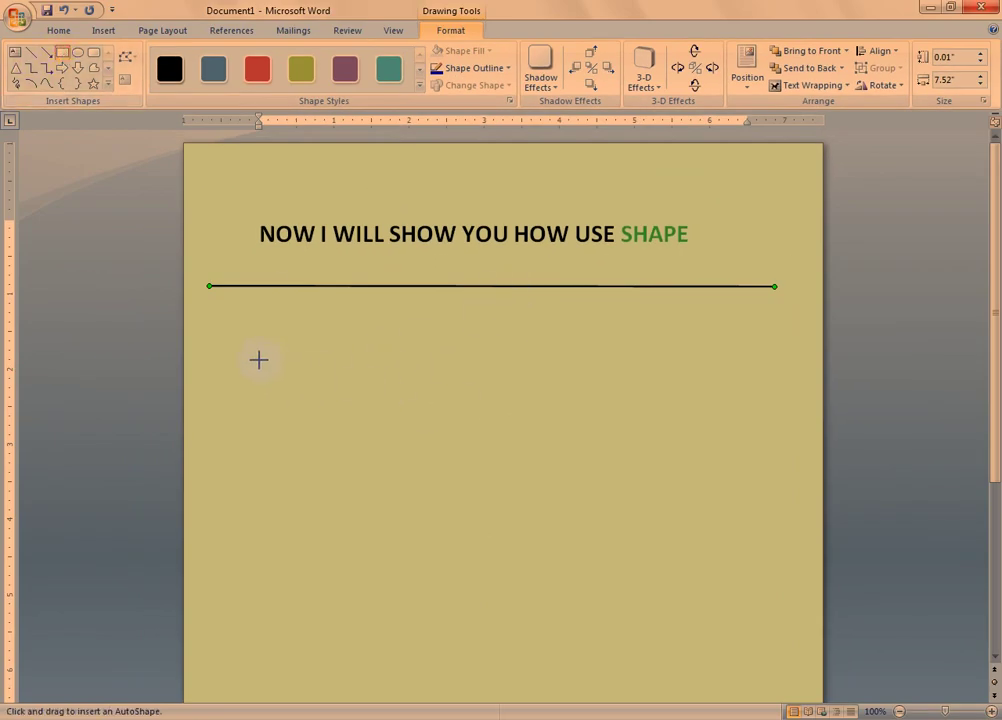
drag(258, 358, 691, 482)
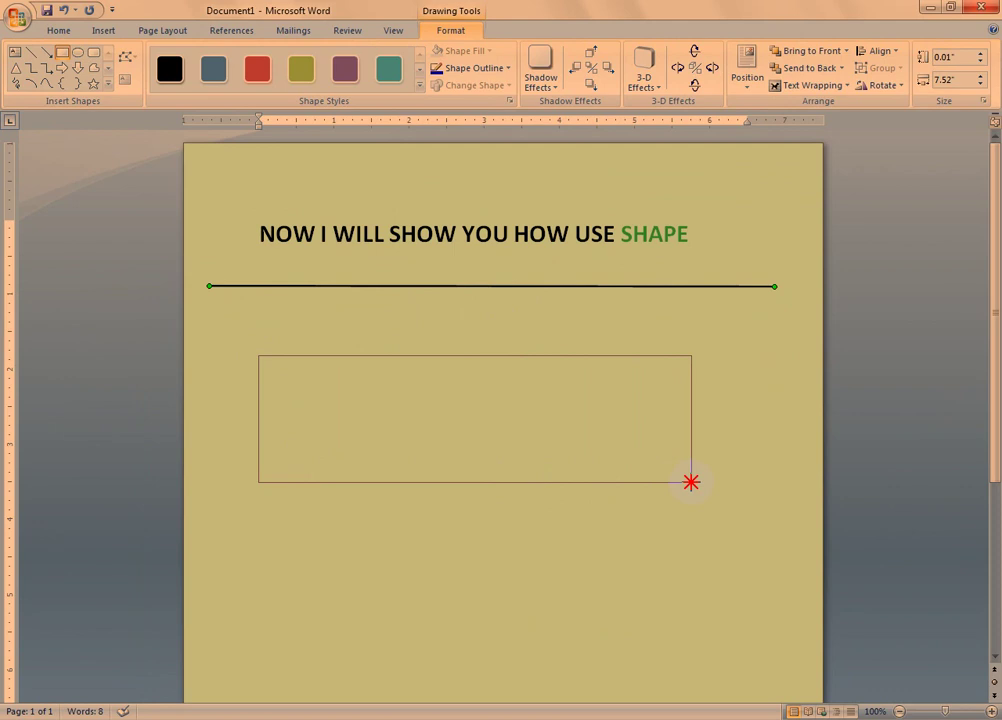
click(474, 557)
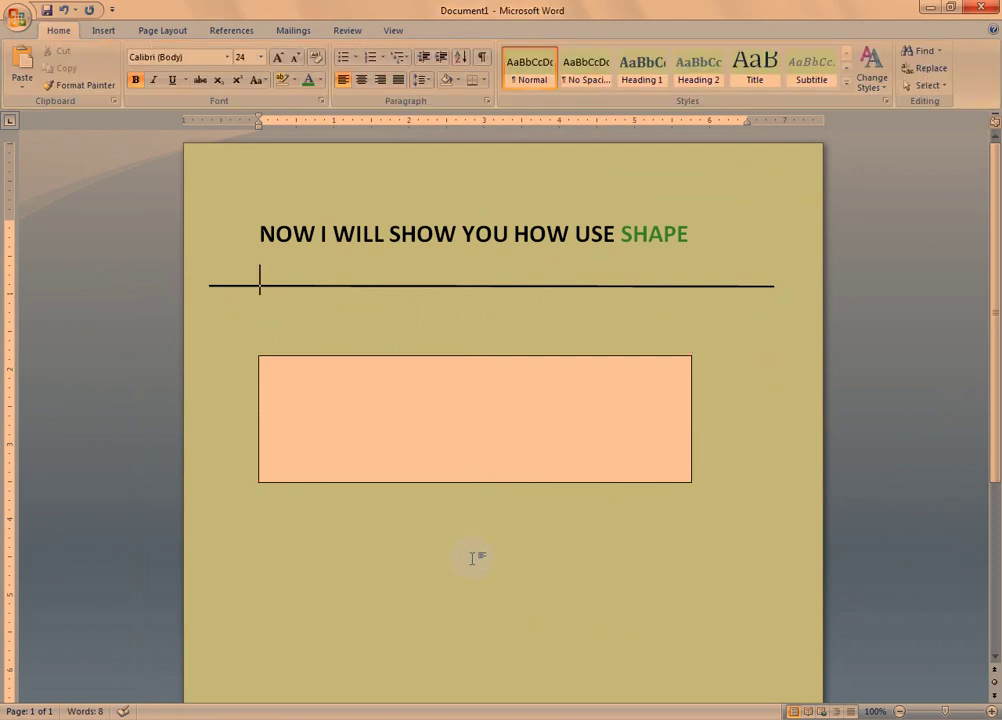
double_click(323, 576)
text(H)
text(OW TO RIG)
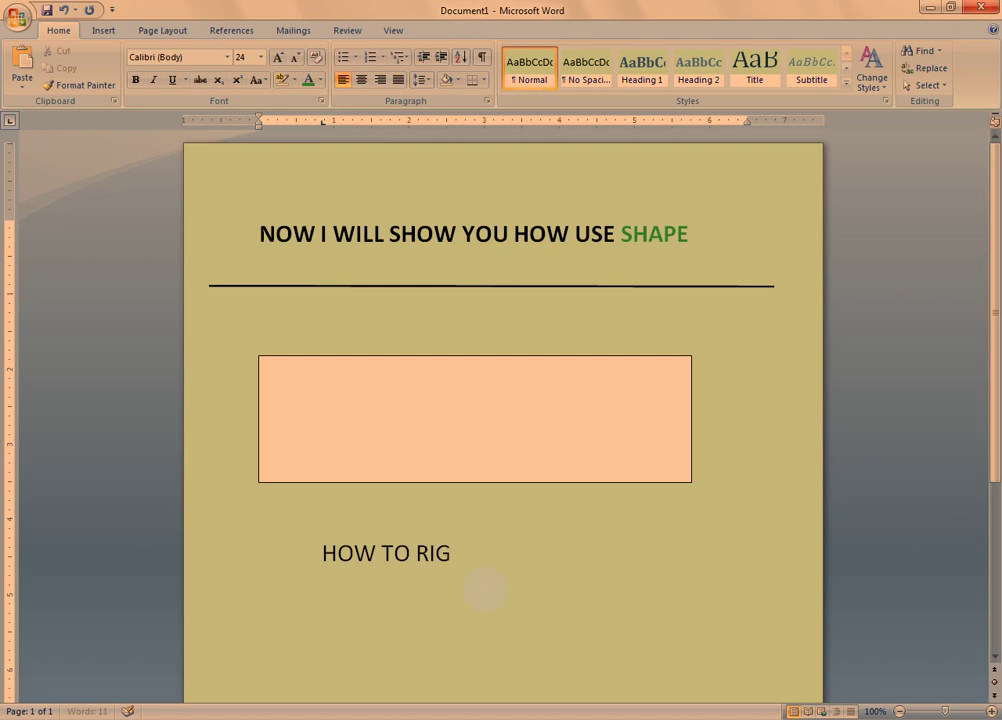
text(HT IN A)
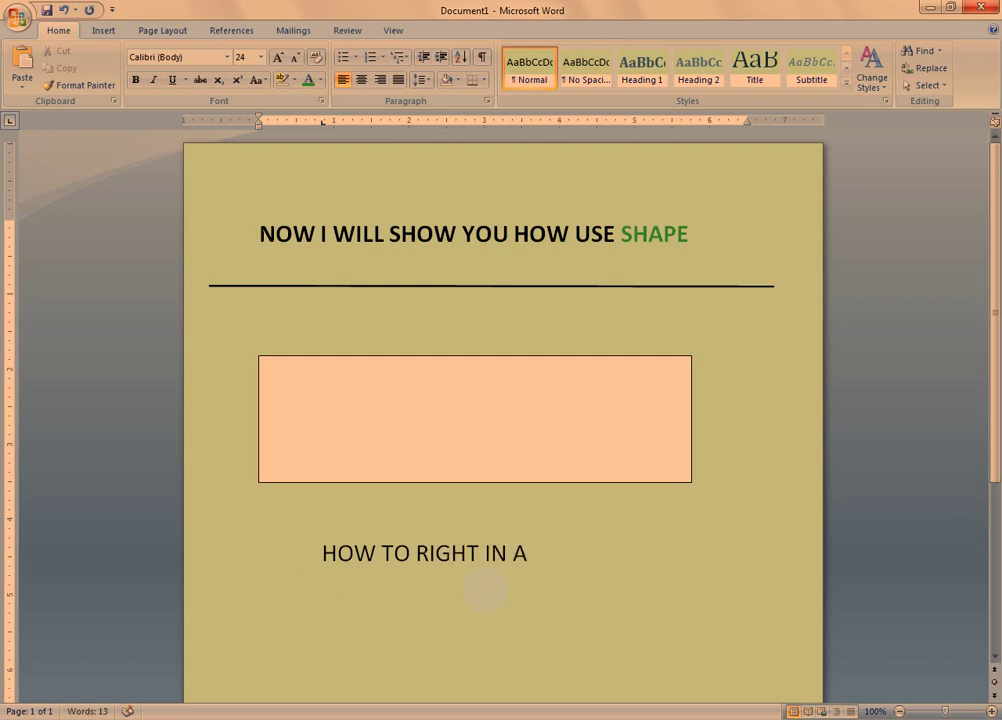
text( BOX.......)
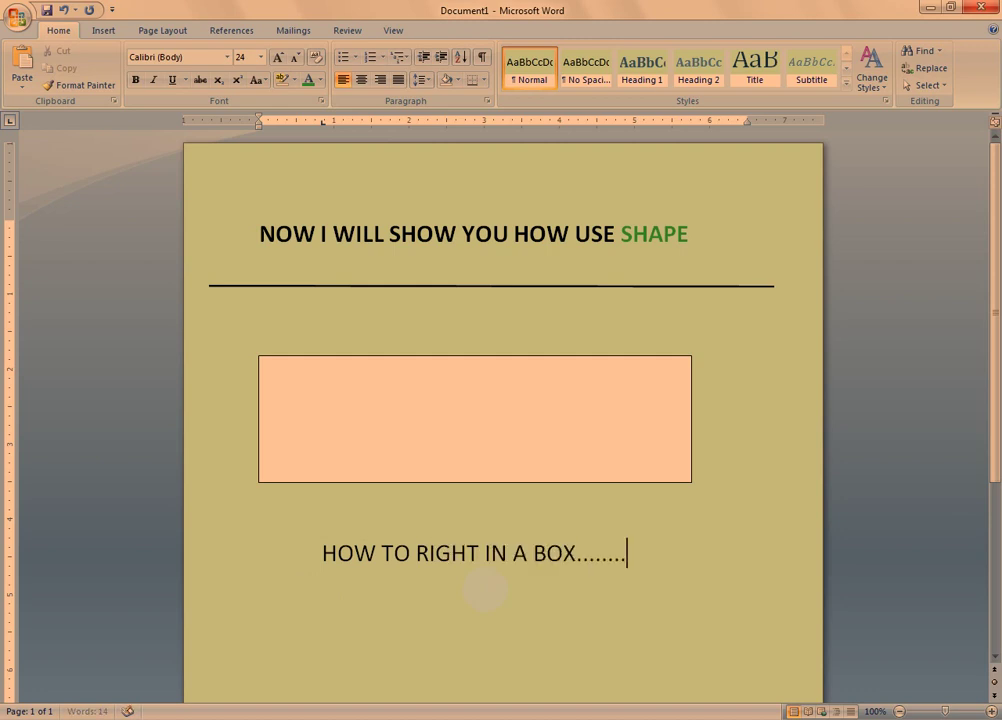
Step: Add the text 'RANA COMPUTER ZONE' inside the peach rectangle
click(441, 443)
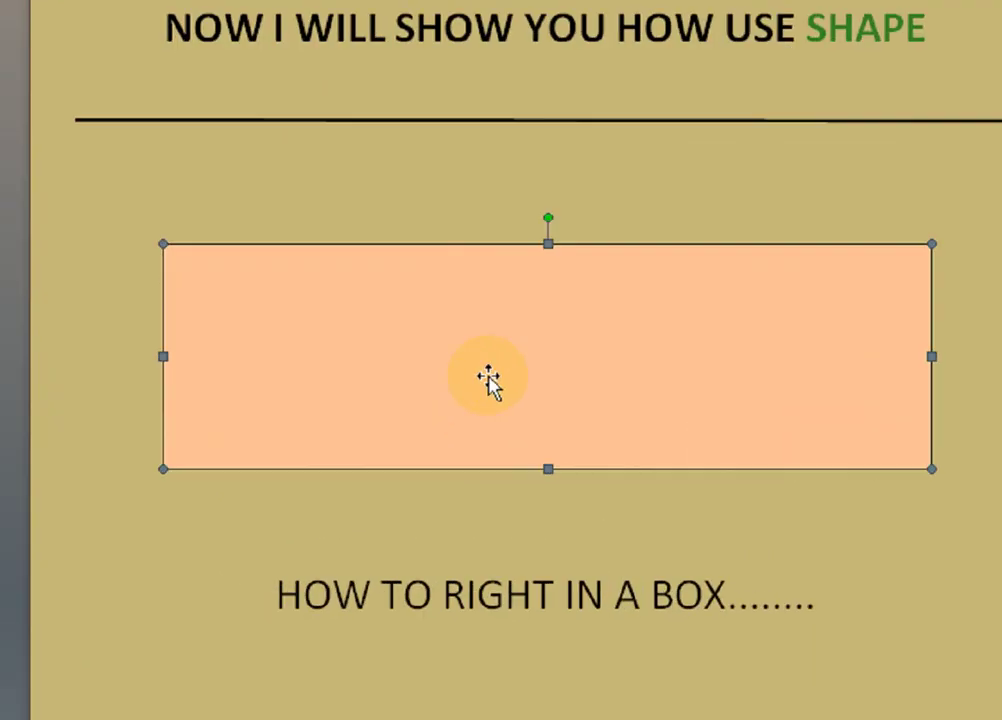
right_click(442, 433)
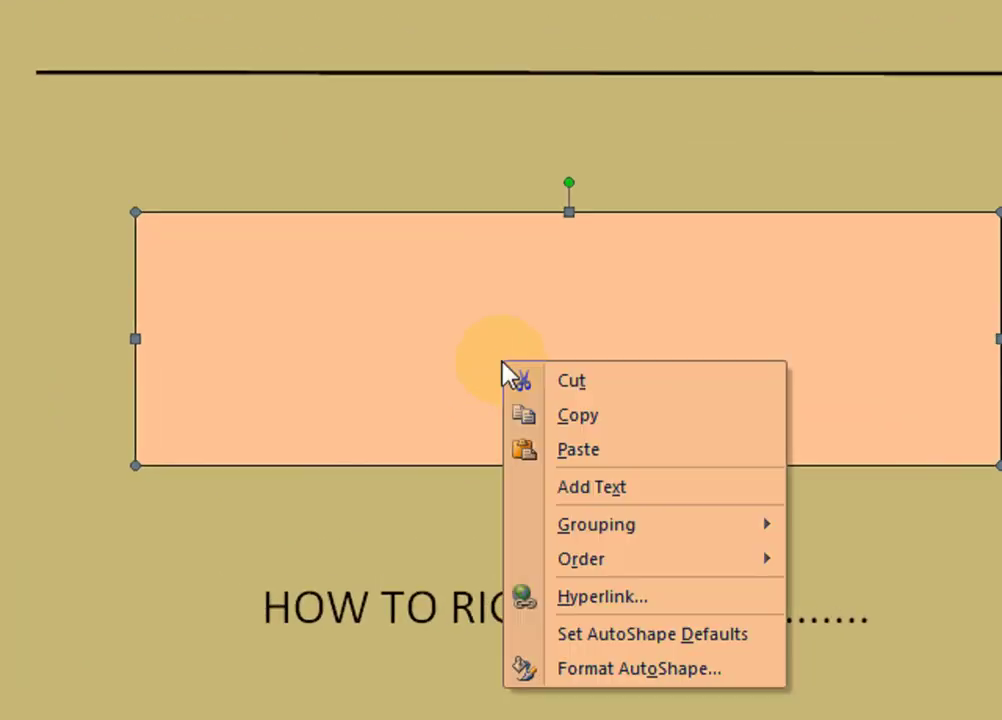
click(590, 489)
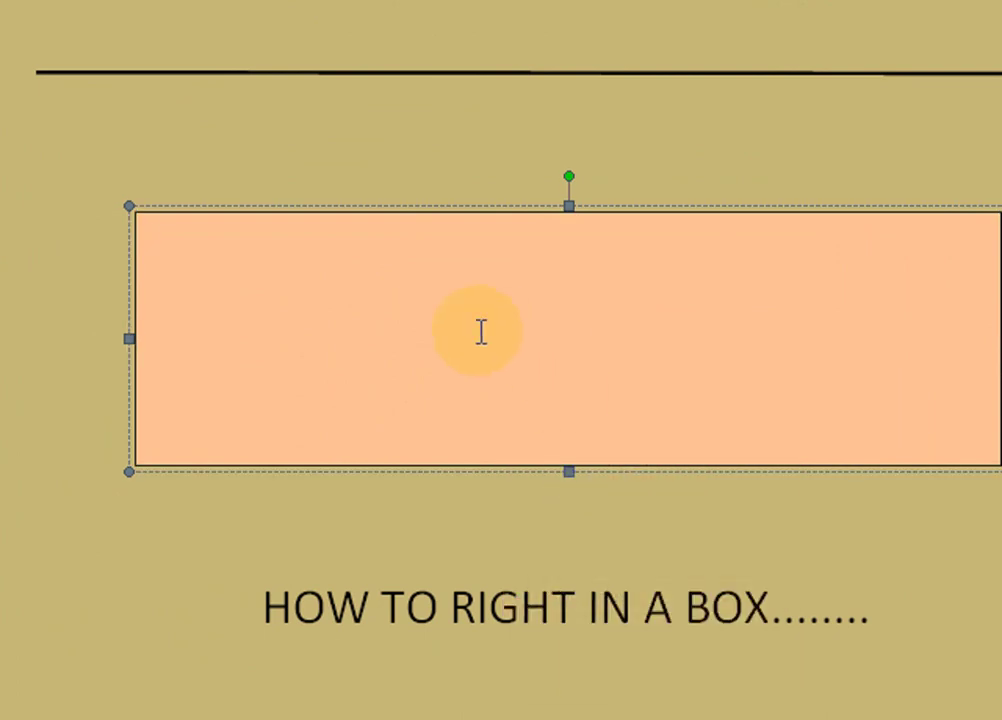
text(RANA COM)
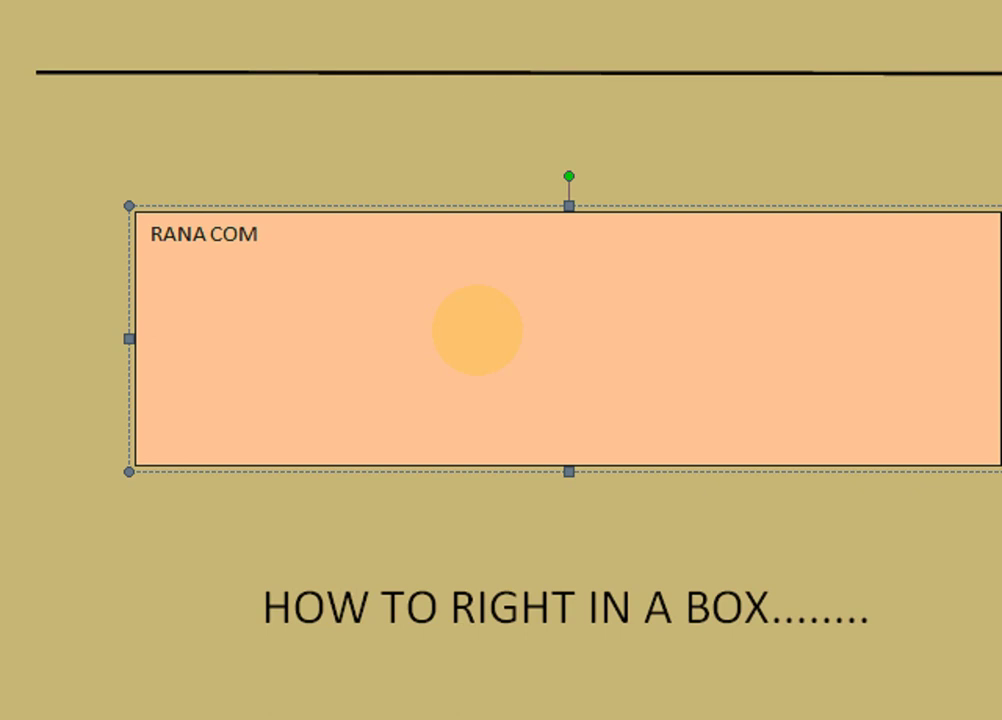
text(PUTER ZONE)
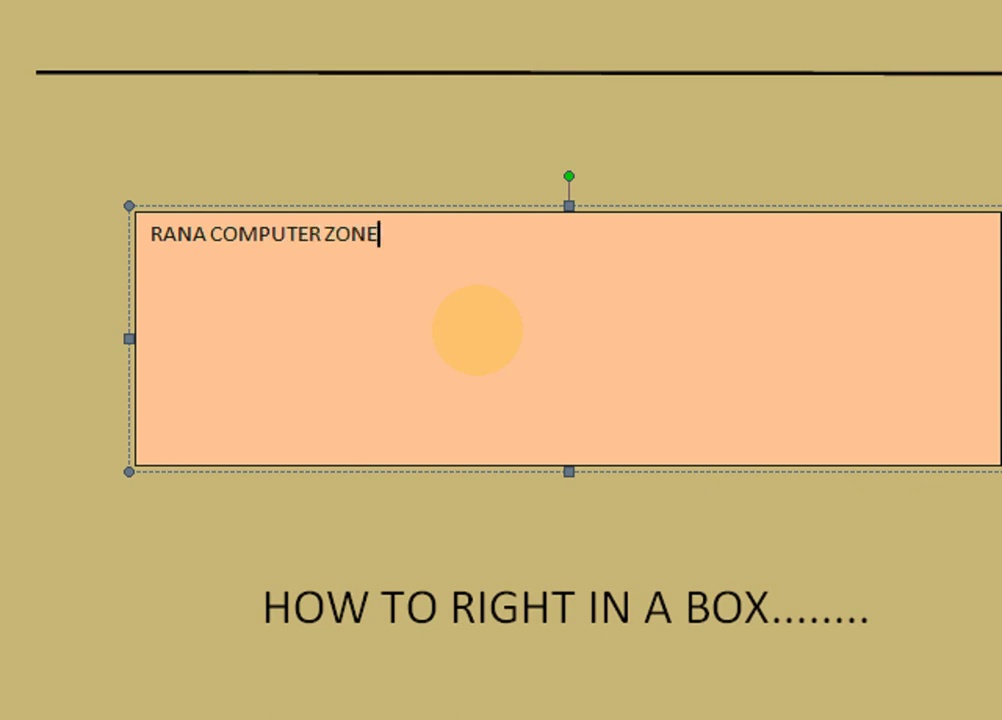
Step: Make the rectangle's title larger, bold and centred, moved down one line
key(ctrl+a)
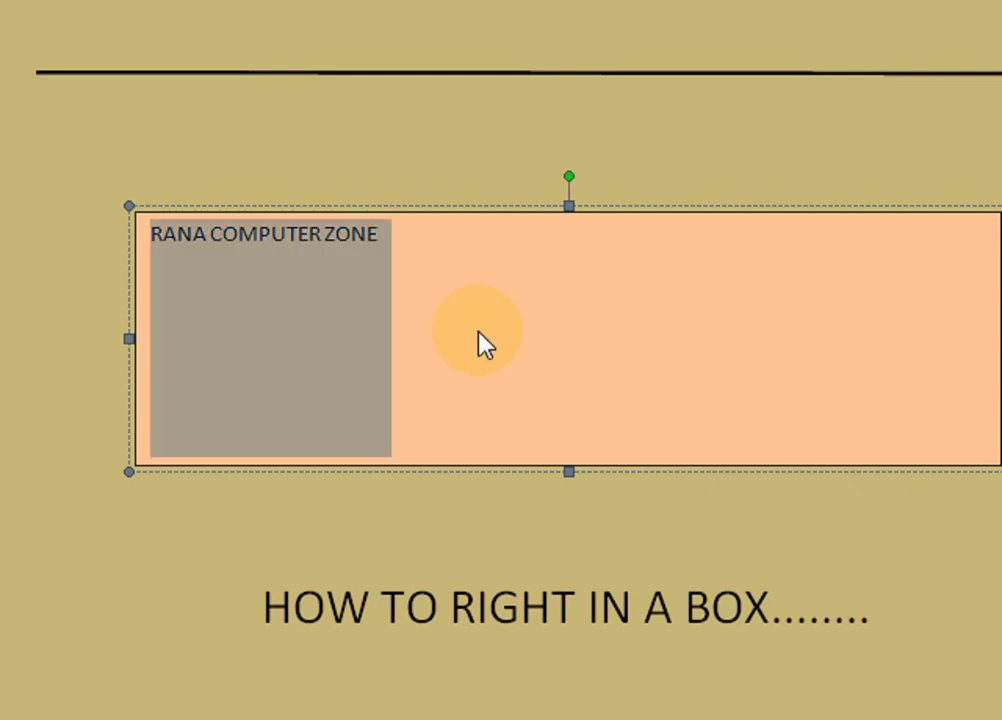
key(ctrl+shift+period)
key(ctrl+shift+period)
key(ctrl+shift+period)
key(ctrl+shift+period)
key(ctrl+shift+period)
key(ctrl+shift+period)
key(ctrl+shift+period)
key(ctrl+shift+period)
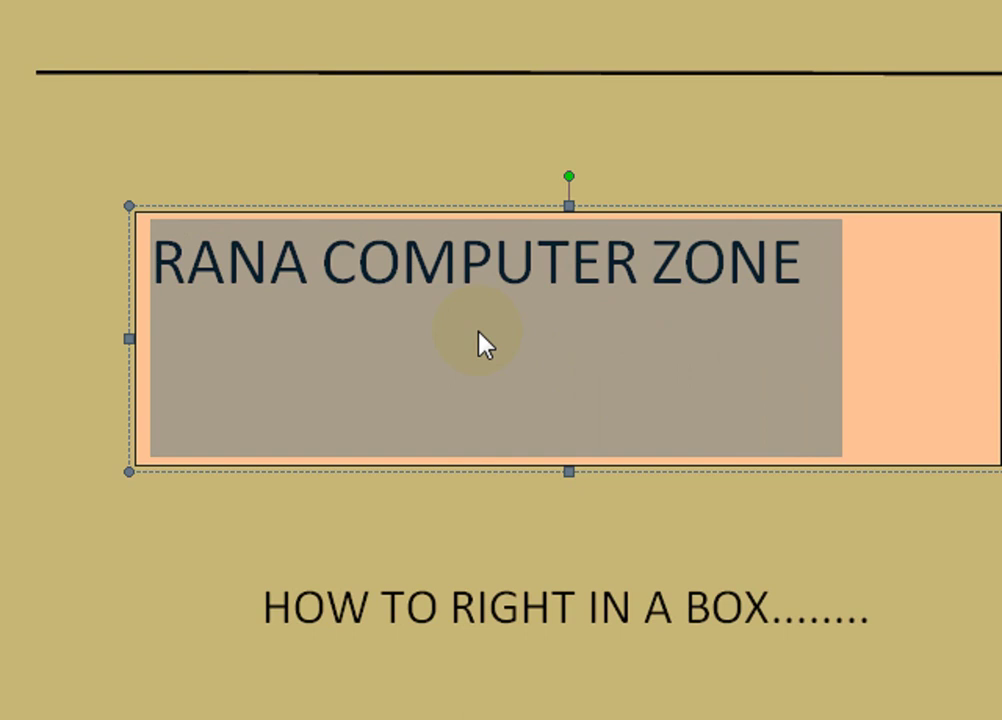
key(ctrl+b)
key(ctrl+e)
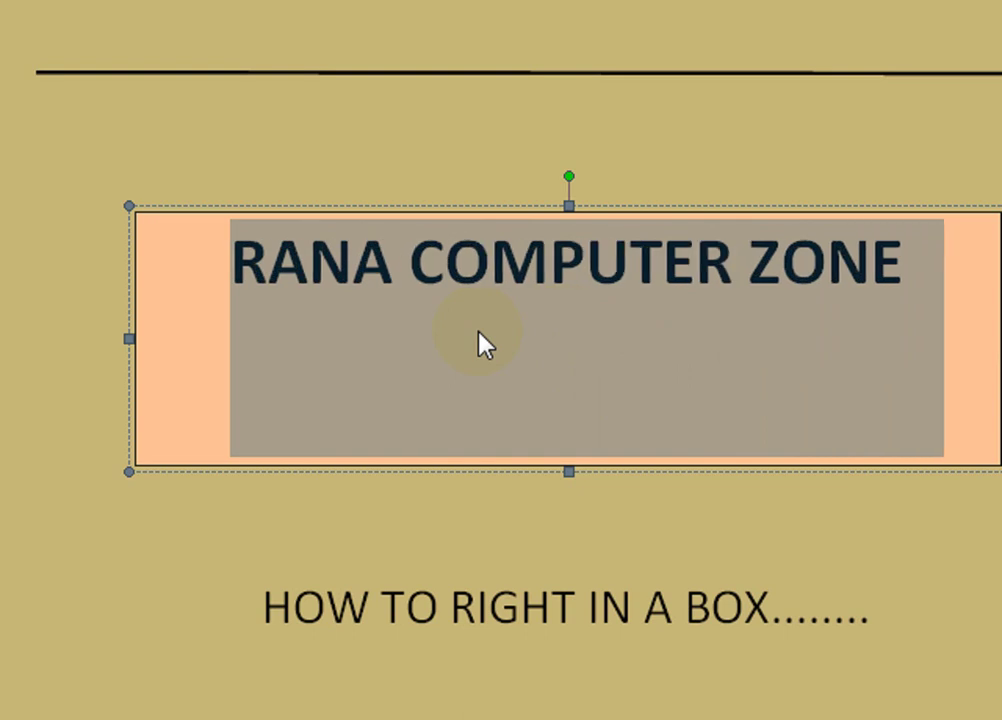
click(481, 331)
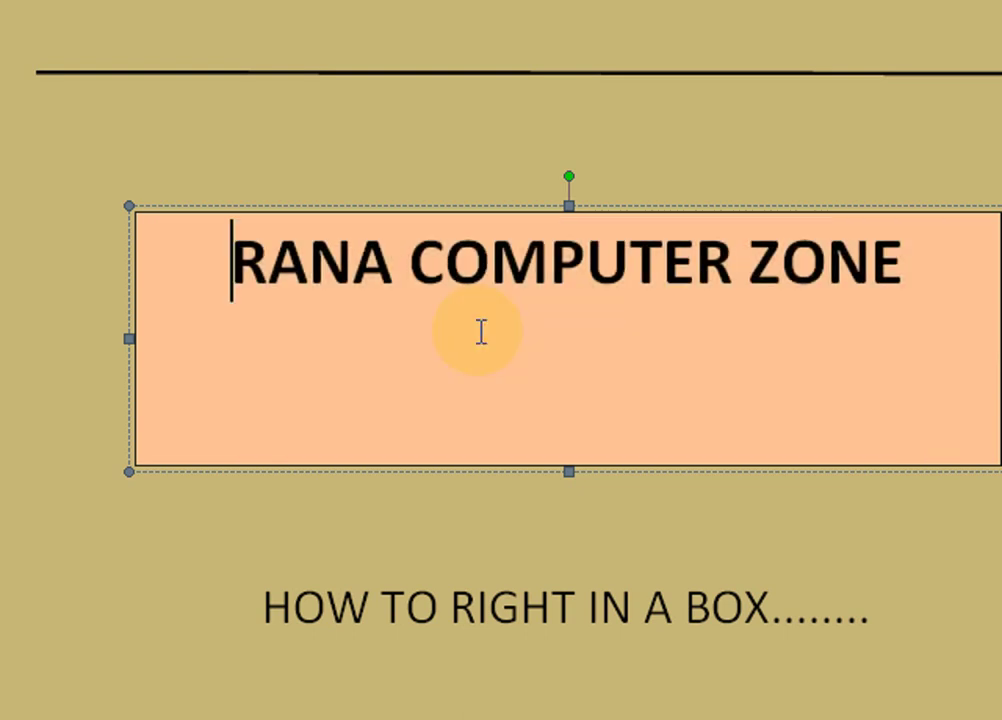
key(Return)
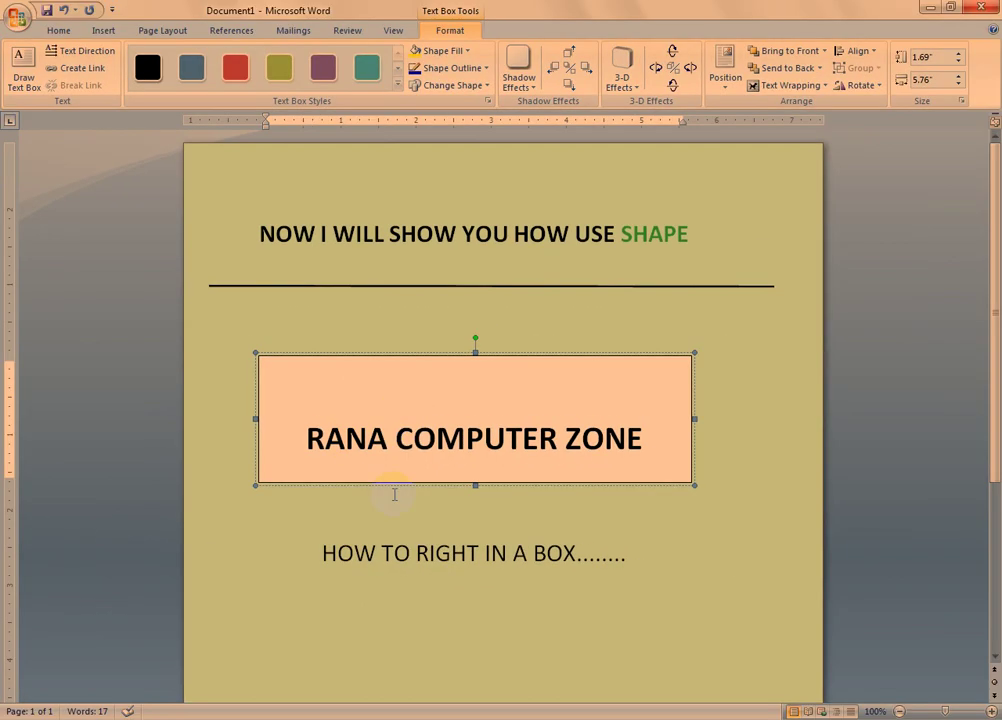
click(635, 626)
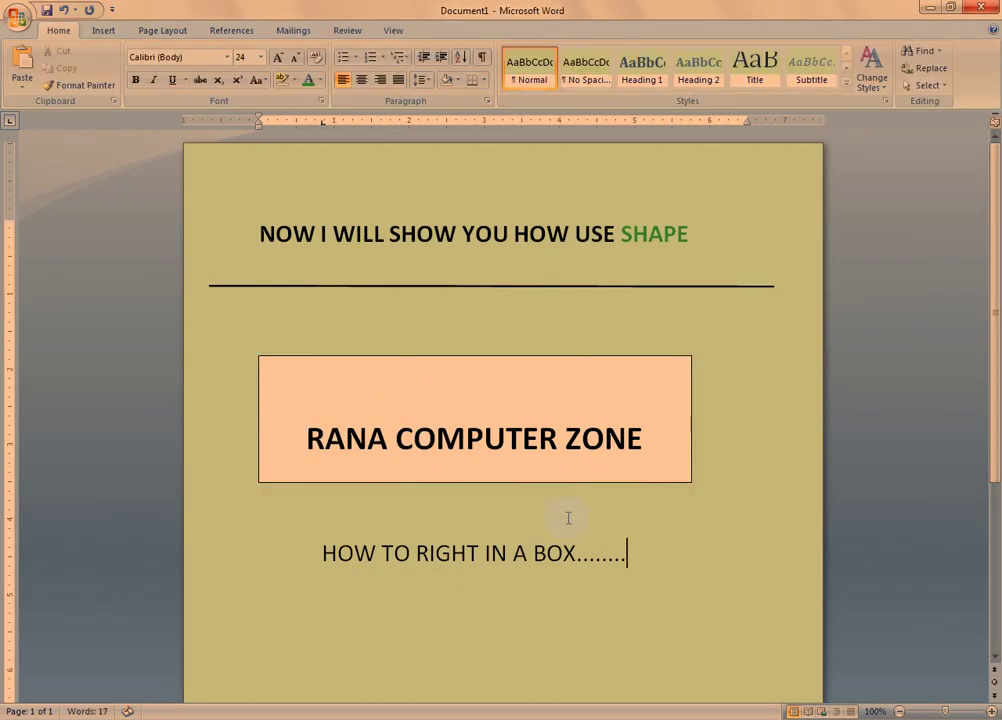
mouse_move(654, 548)
mouse_down()
mouse_move(267, 208)
mouse_move(265, 290)
mouse_up()
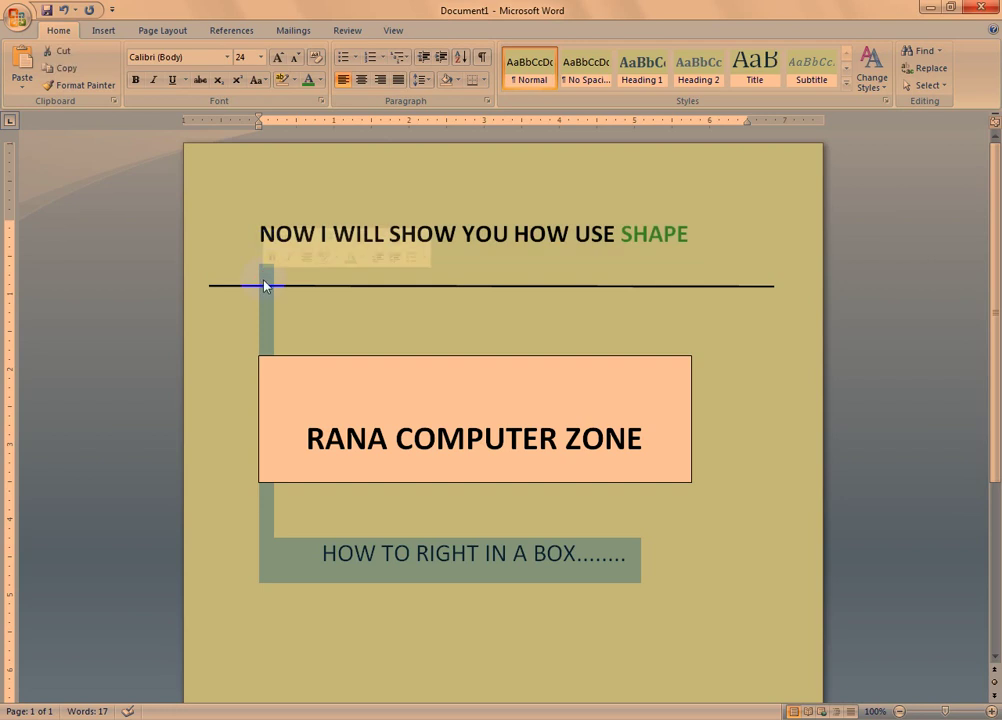
Step: Delete the caption line, the RANA COMPUTER ZONE rectangle and the horizontal line
key(Delete)
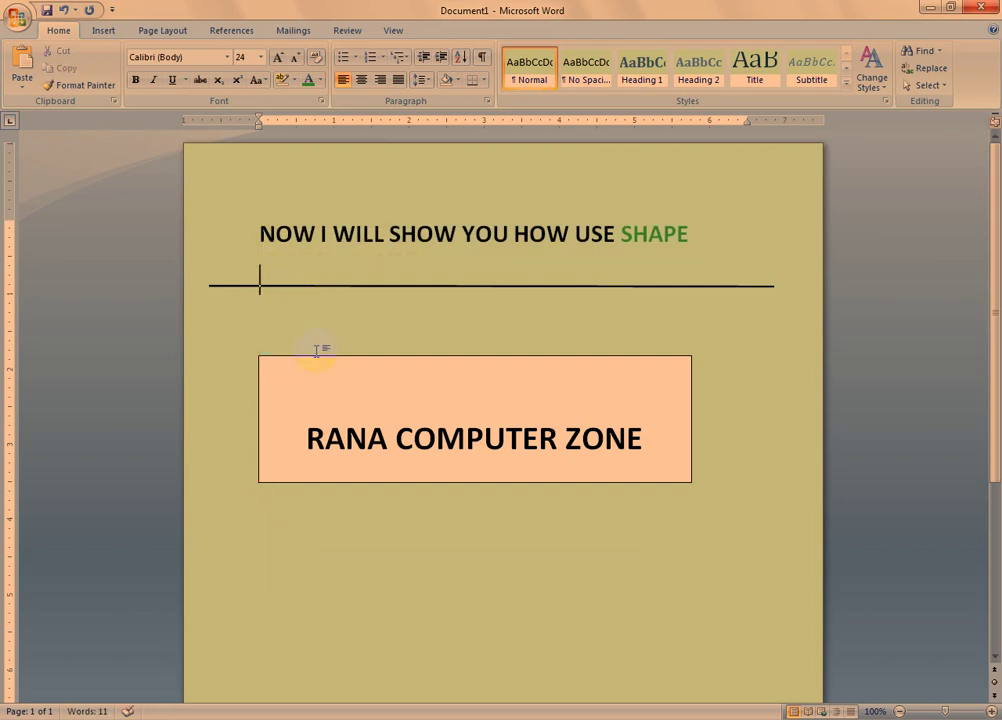
click(316, 358)
key(Delete)
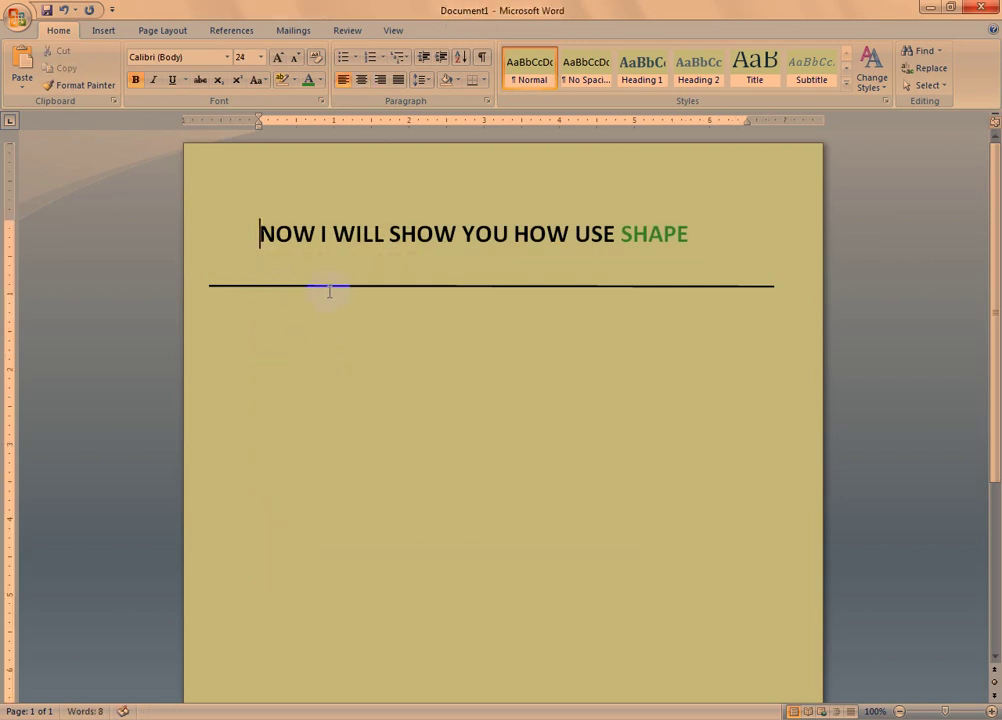
click(331, 287)
key(Delete)
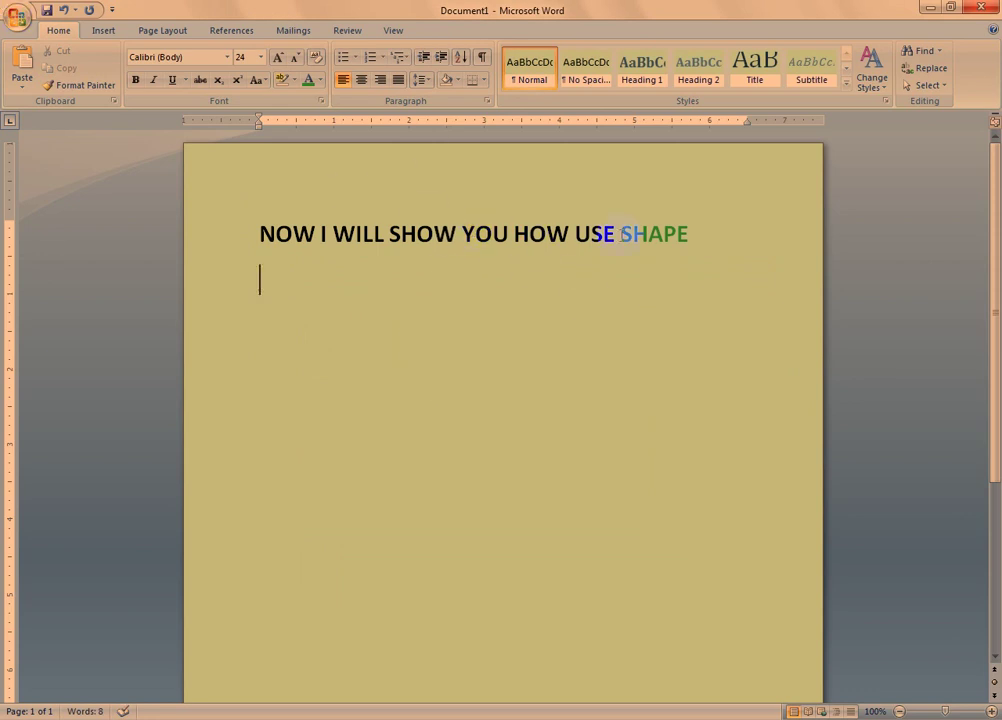
Step: Replace the green word SHAPE in the heading with 'TEXT BOX'
drag(621, 233, 745, 355)
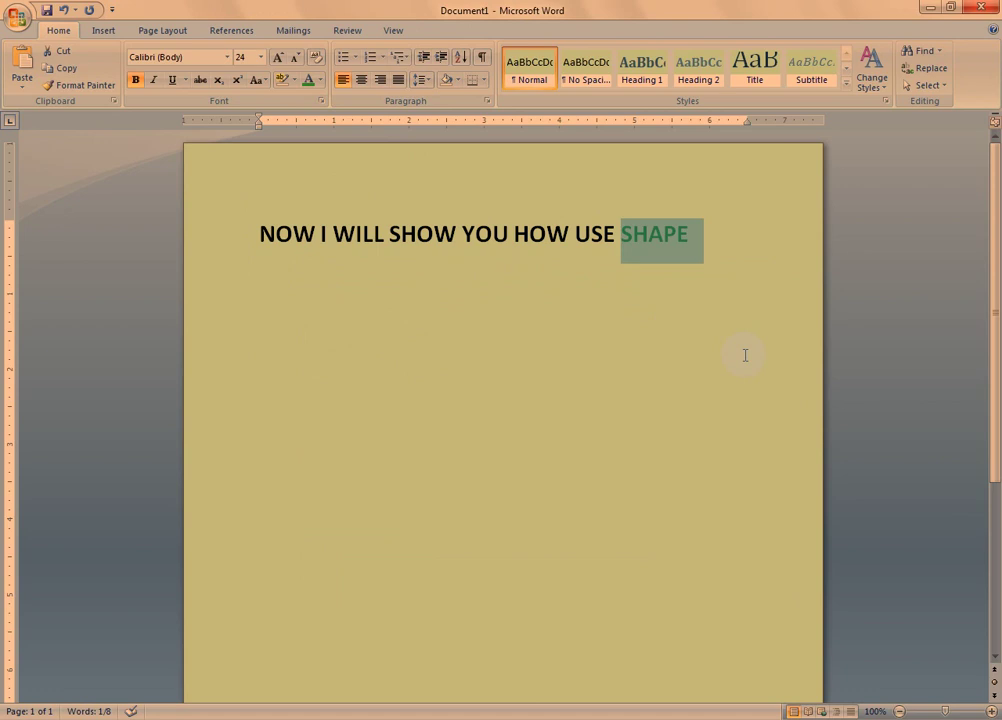
click(100, 31)
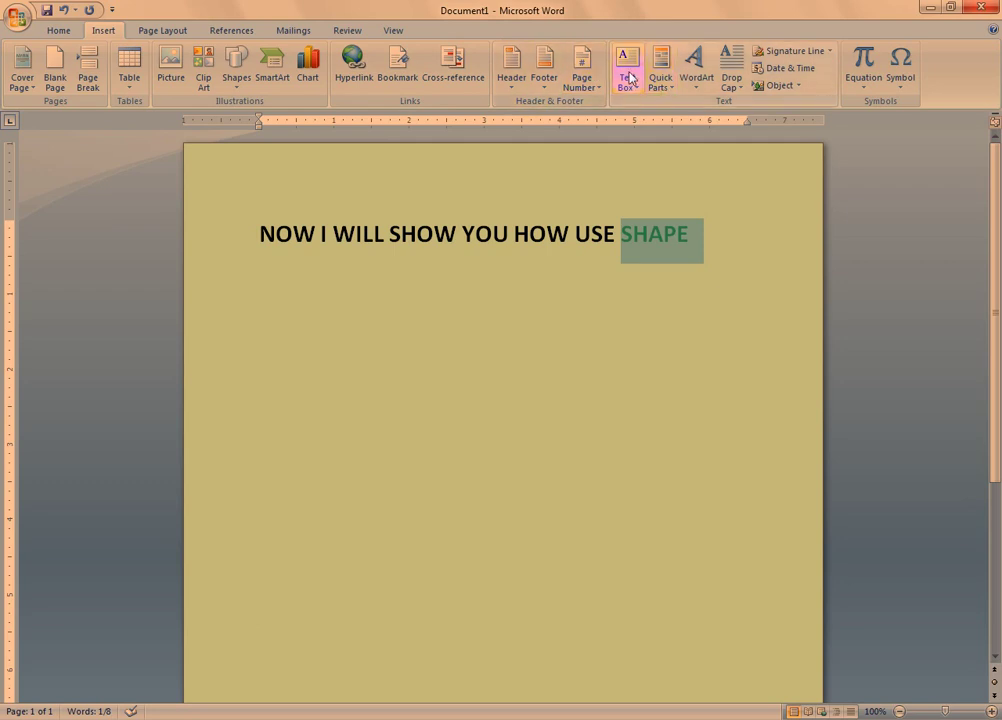
text(T)
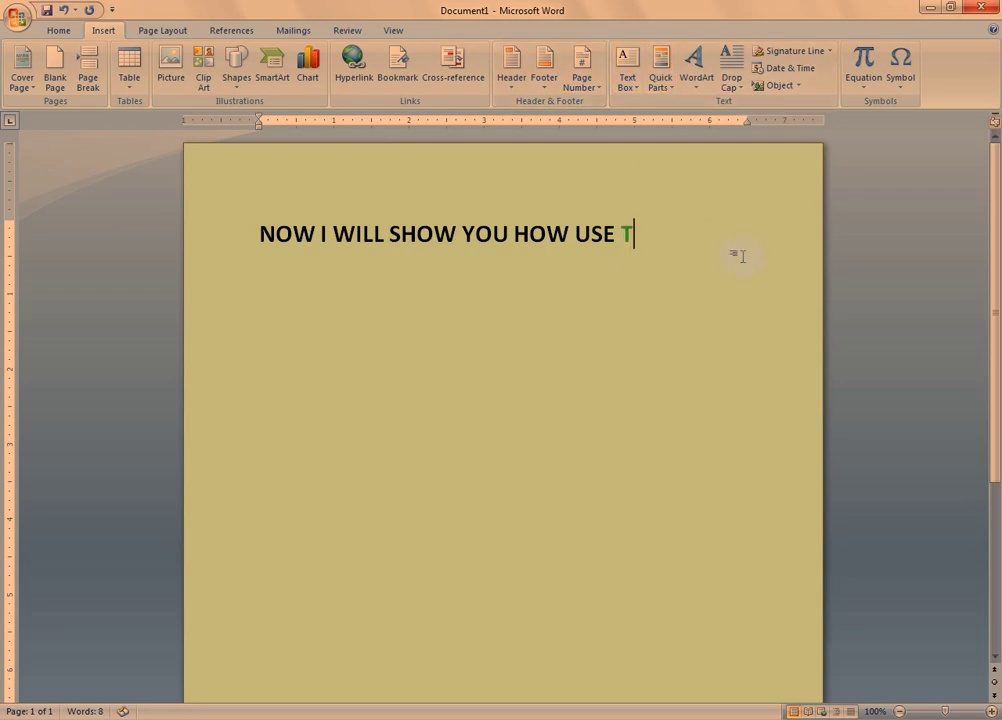
text(EXT BOX)
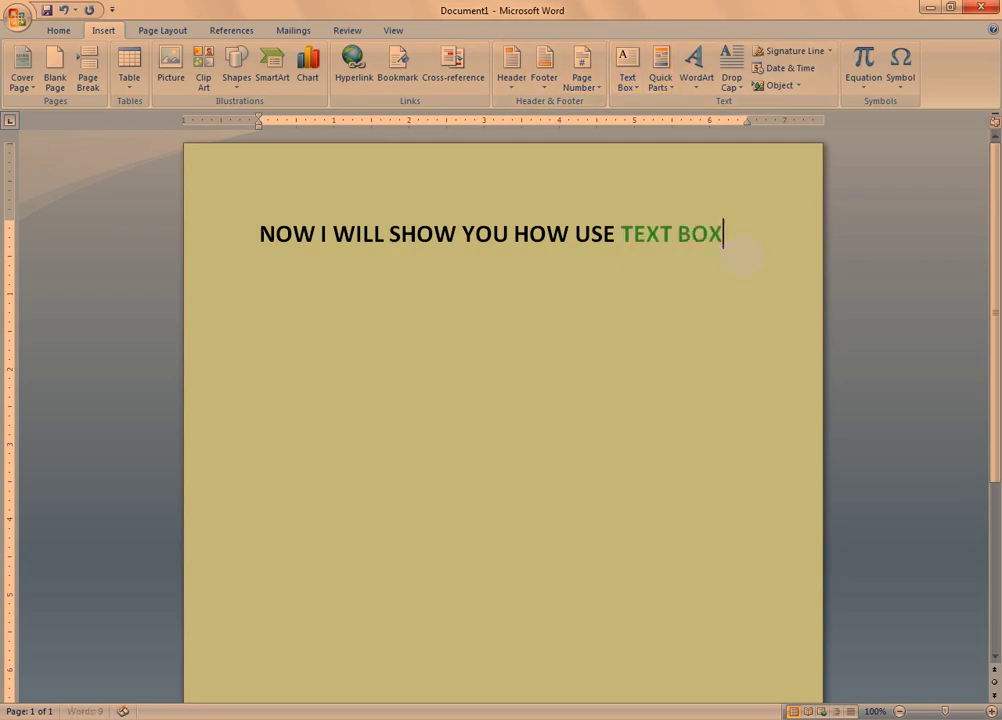
key(Return)
key(Return)
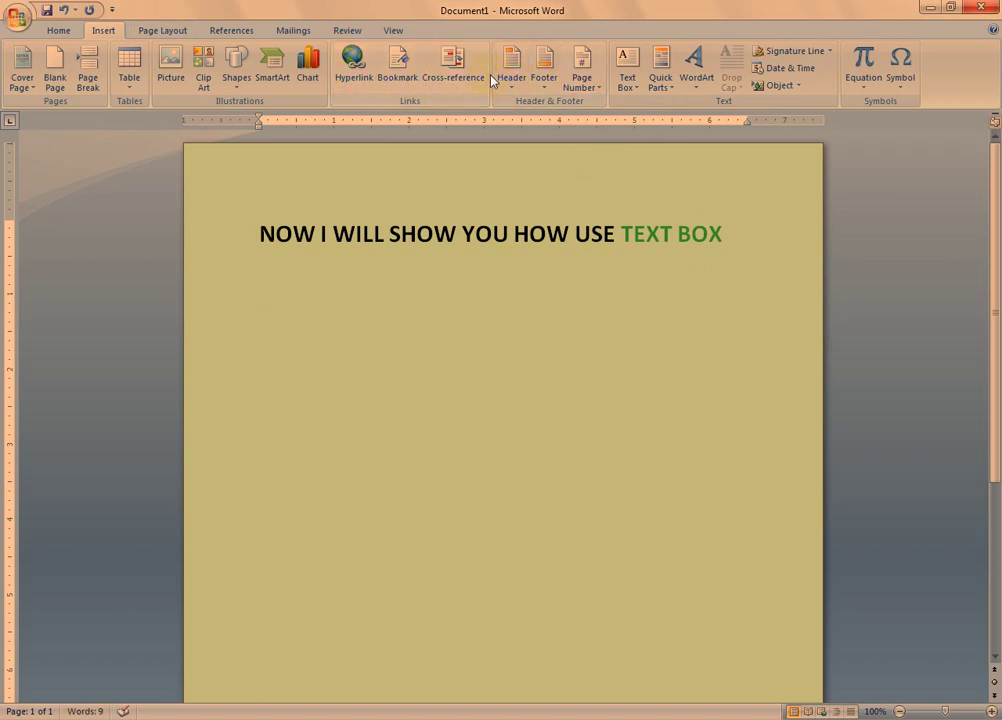
Step: Insert an Alphabet Quote text box and type 'TODAY IS THE RAINY DAY. WE ALL USED TO SLEEPY THAT DAY' in it
click(627, 72)
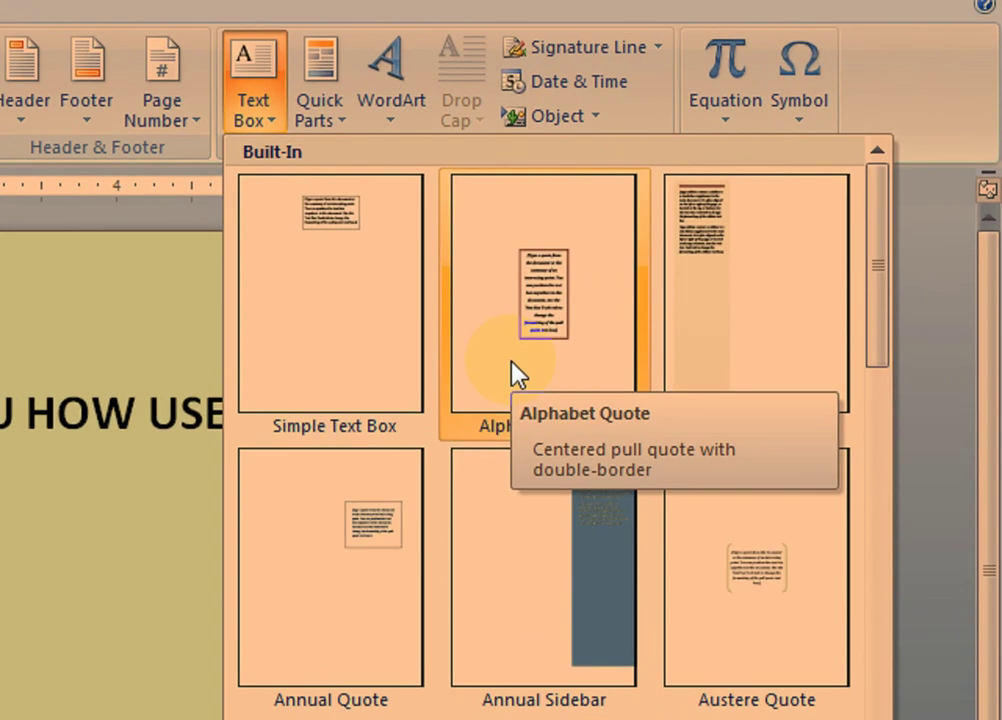
click(757, 213)
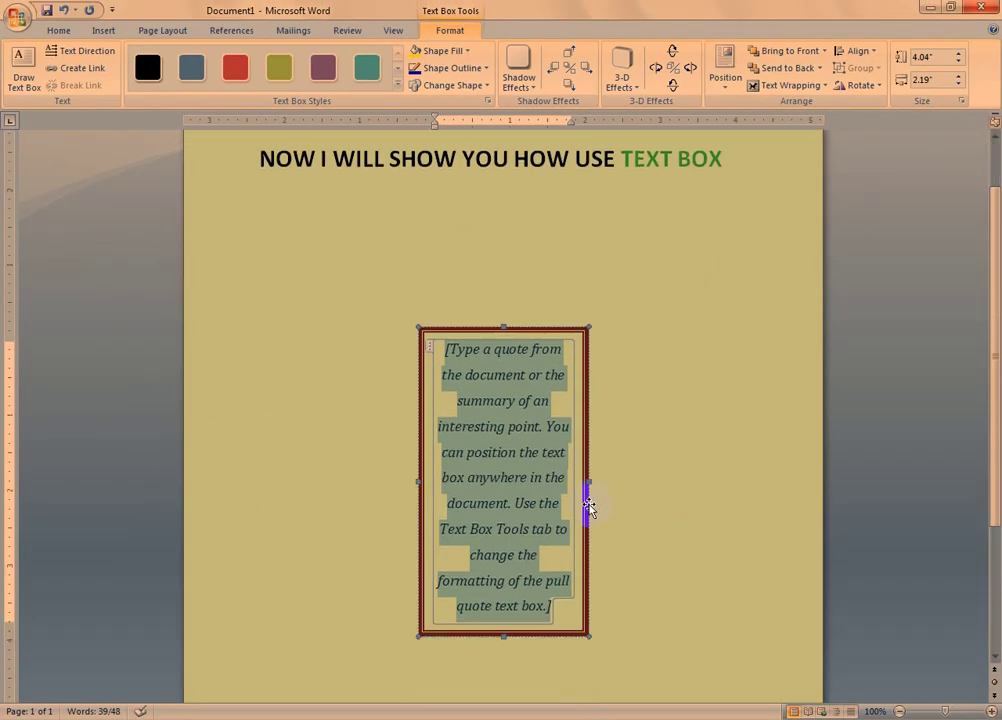
text(t)
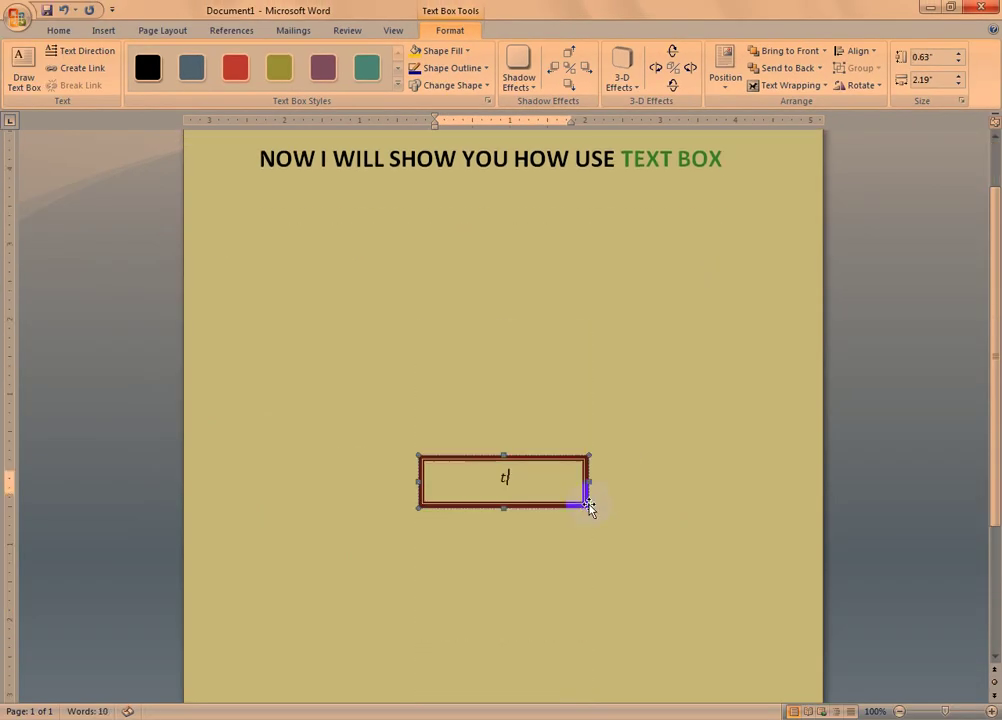
text(o)
key(BackSpace)
key(BackSpace)
text(T)
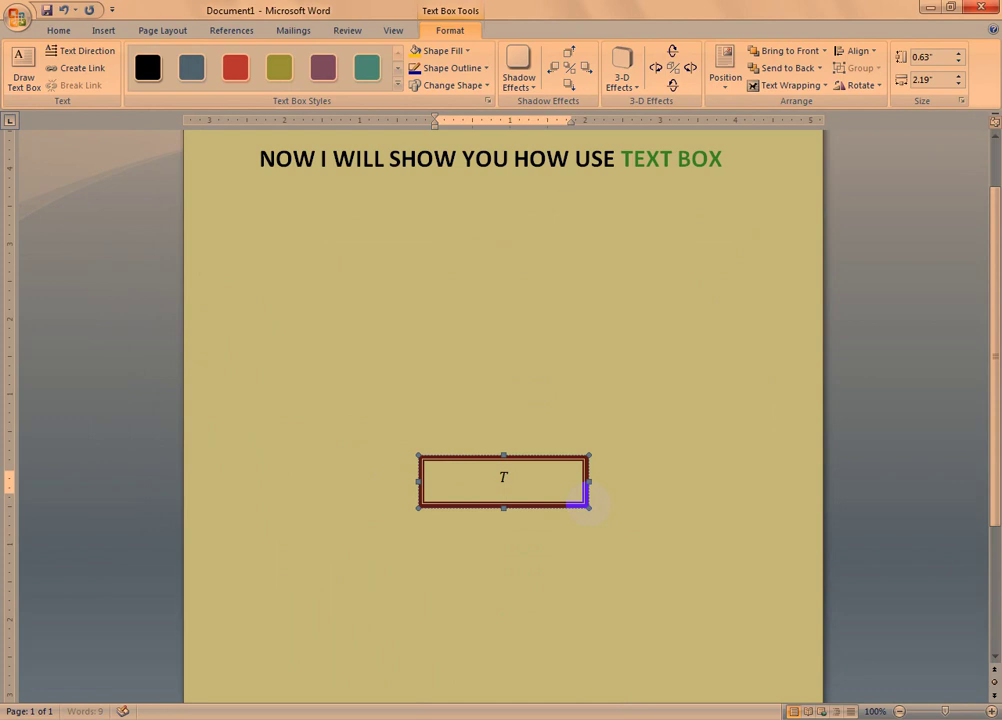
text(ODA)
text(Y IS THE )
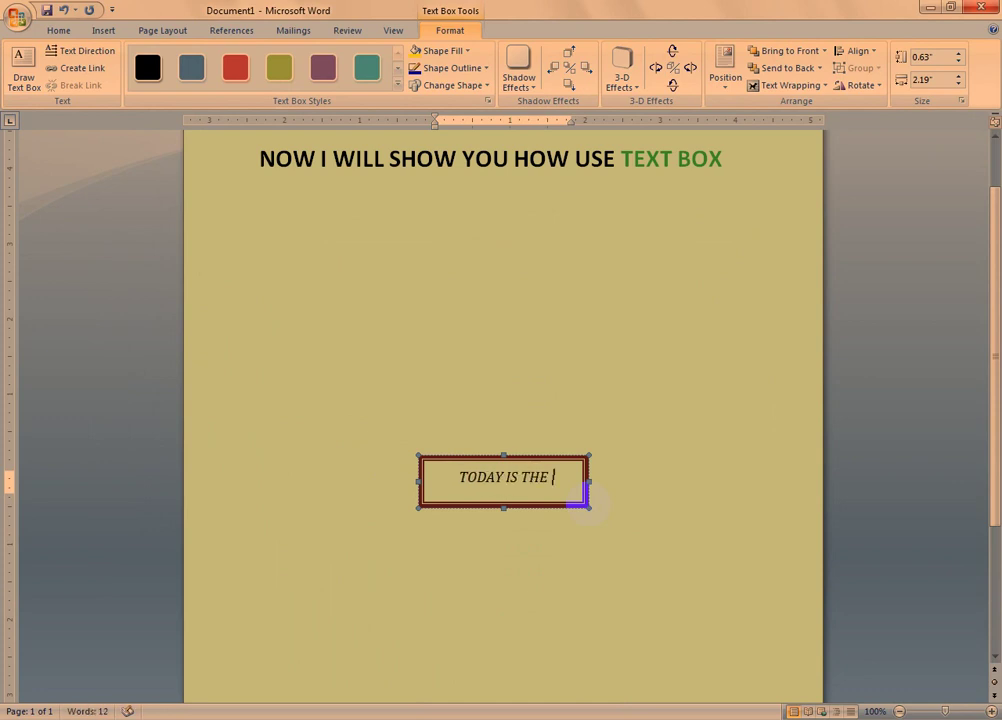
text(RAINY)
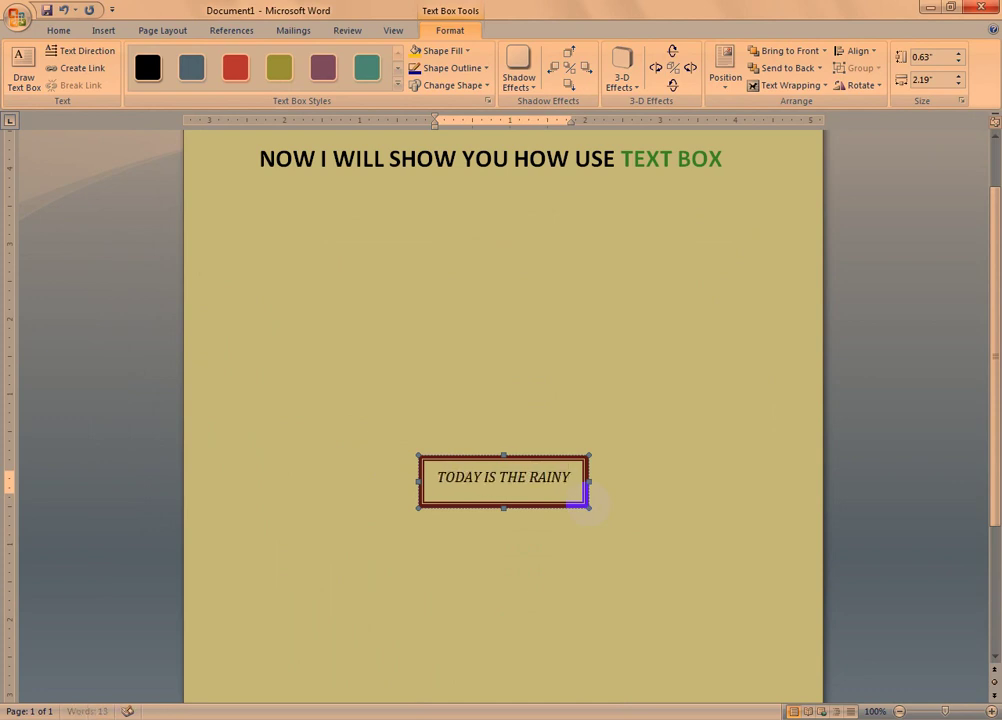
text( DAY)
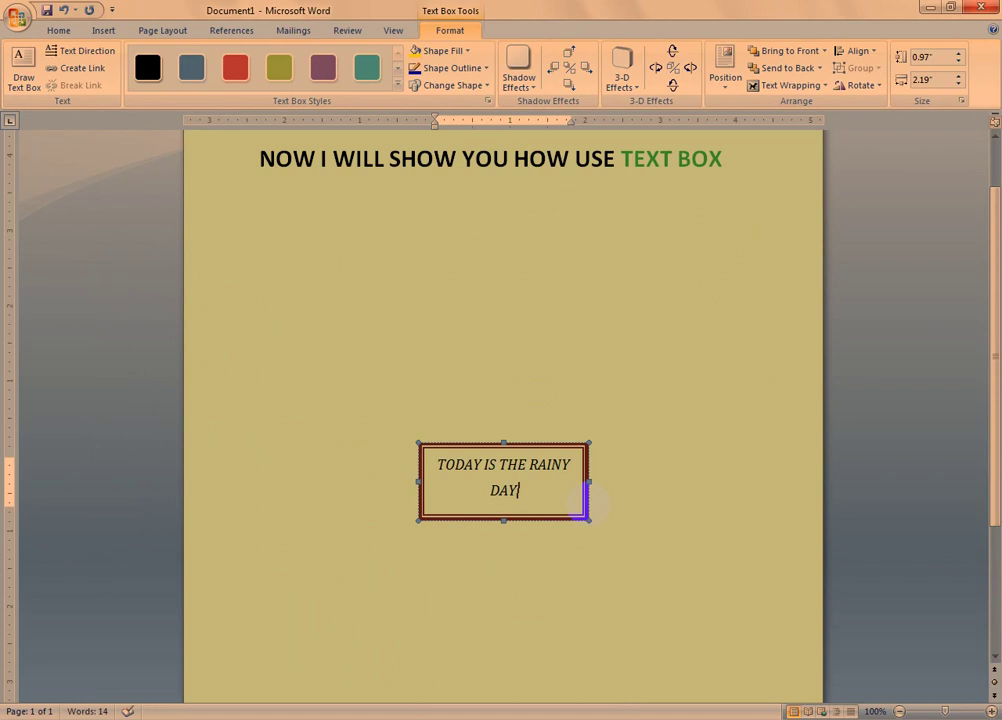
text(. WE )
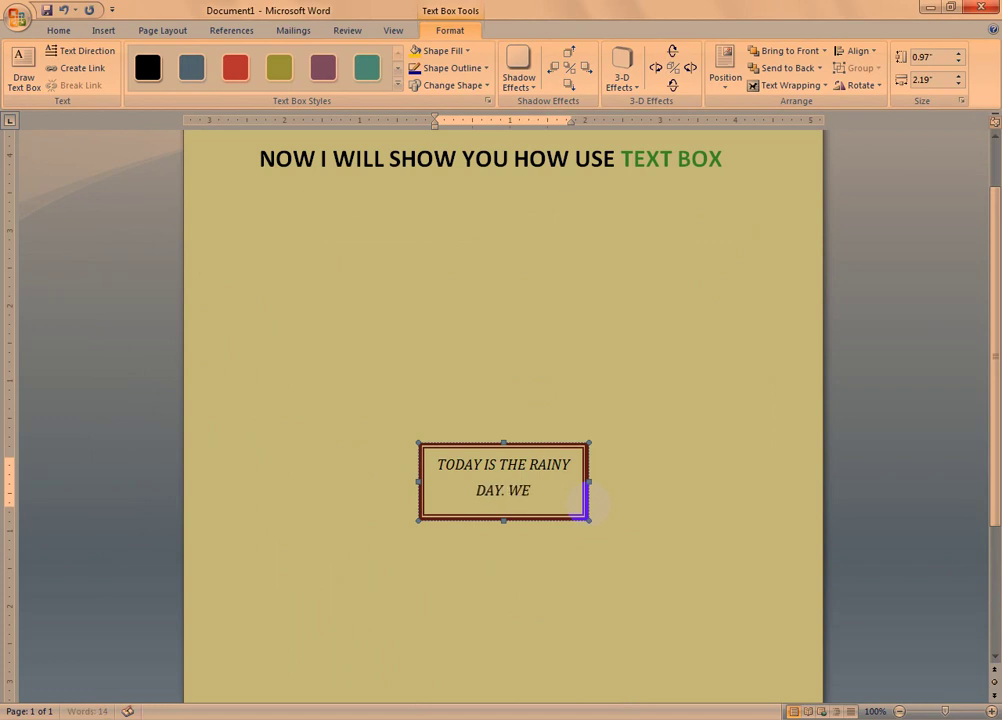
text(ALL)
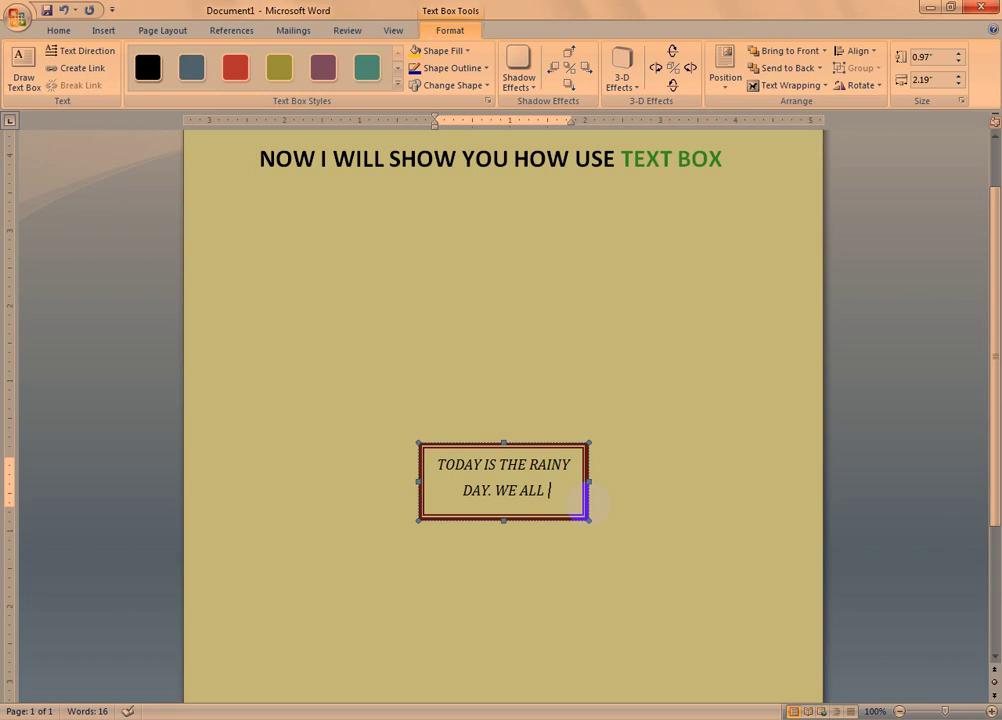
text(USED TO)
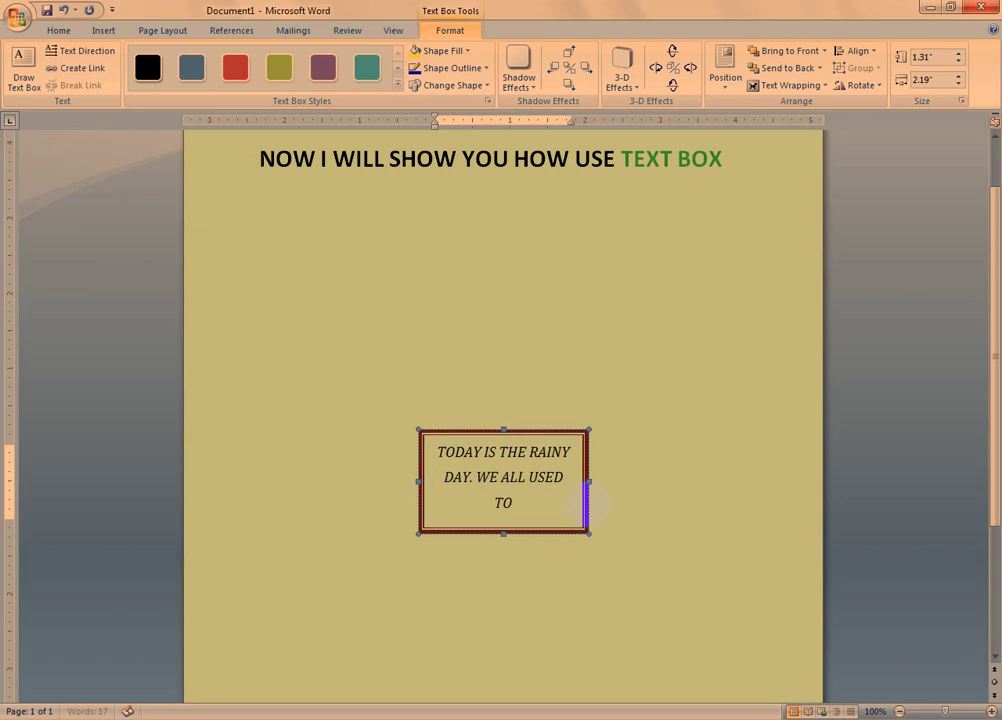
text( SLEEPY)
text( THAT DAY)
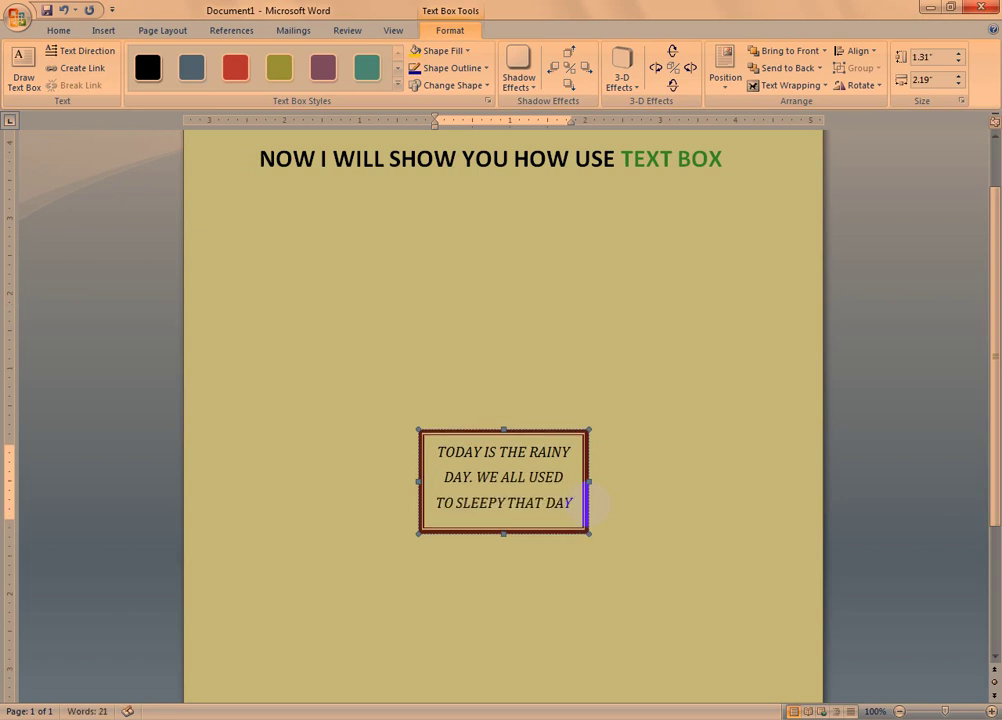
Step: Delete the small text box and put the cursor back below the heading
click(564, 362)
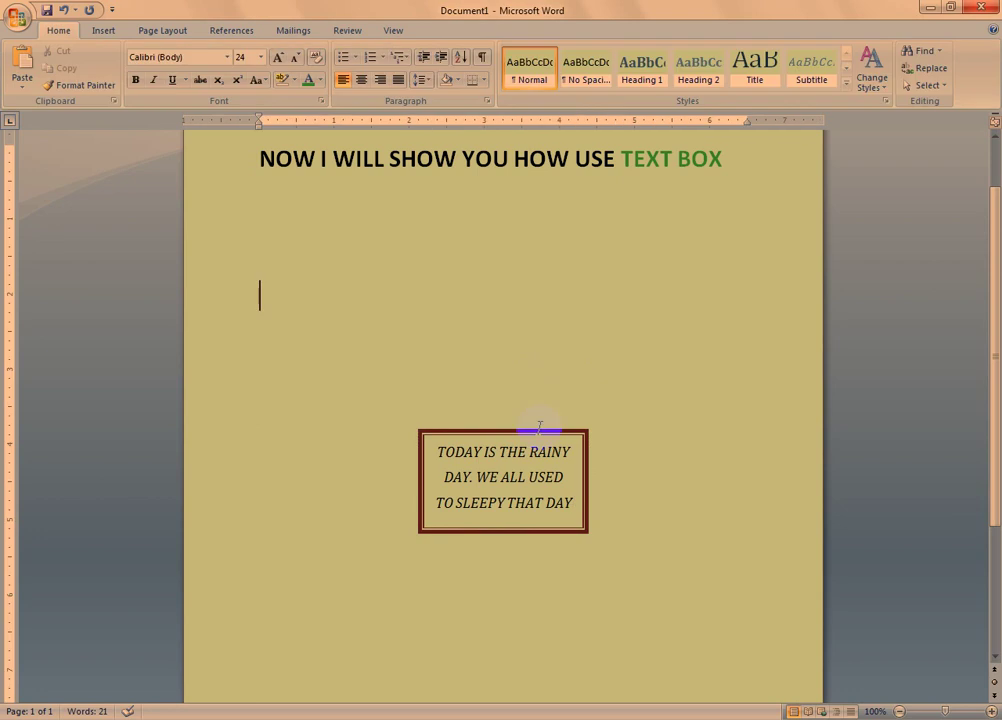
click(498, 430)
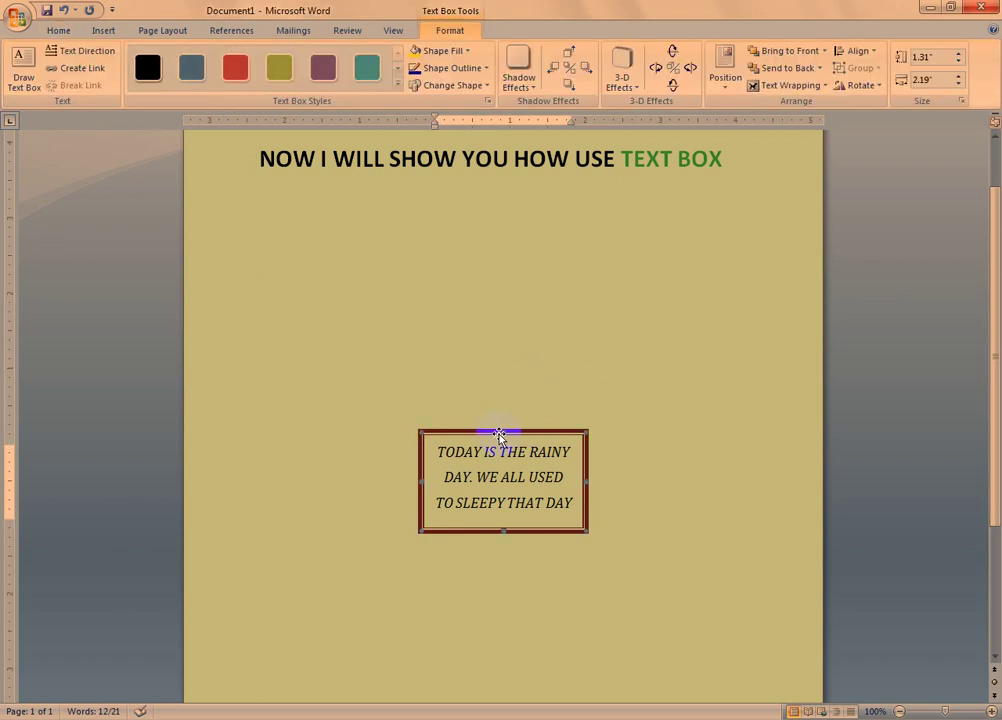
key(Delete)
click(500, 434)
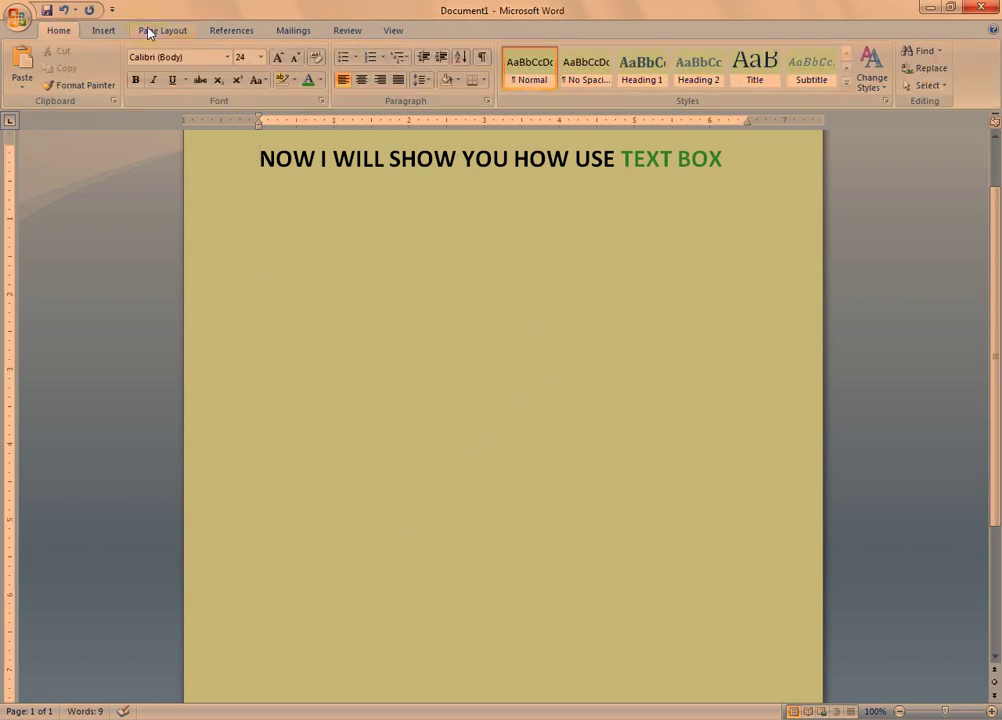
Step: Insert an Alphabet Sidebar text box, type 'HERE' and enlarge its text two sizes
click(100, 30)
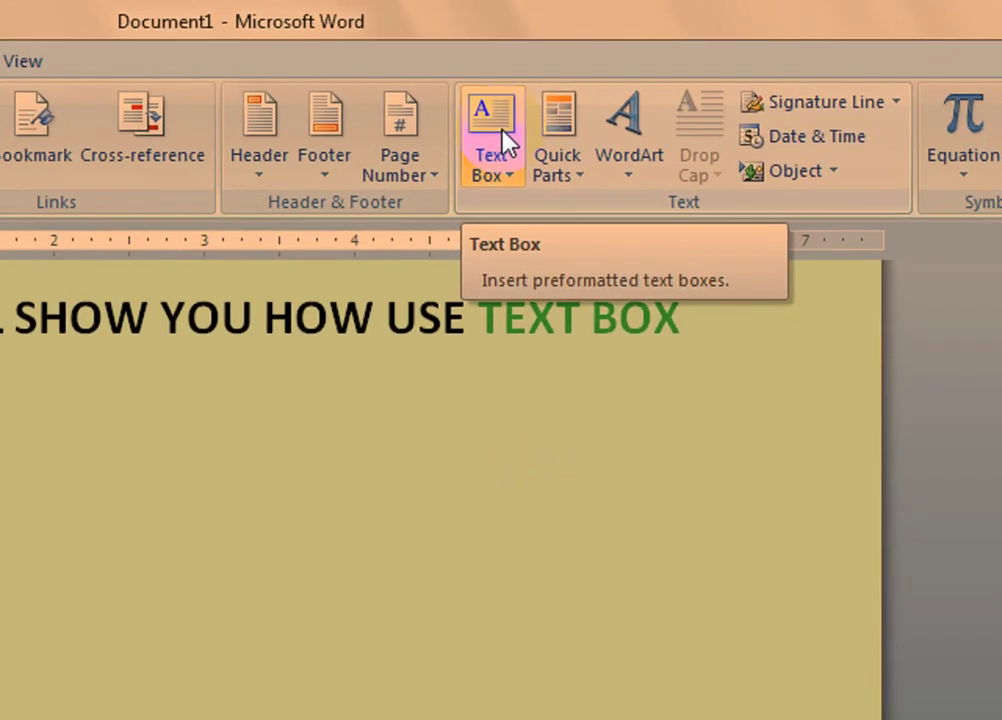
click(634, 70)
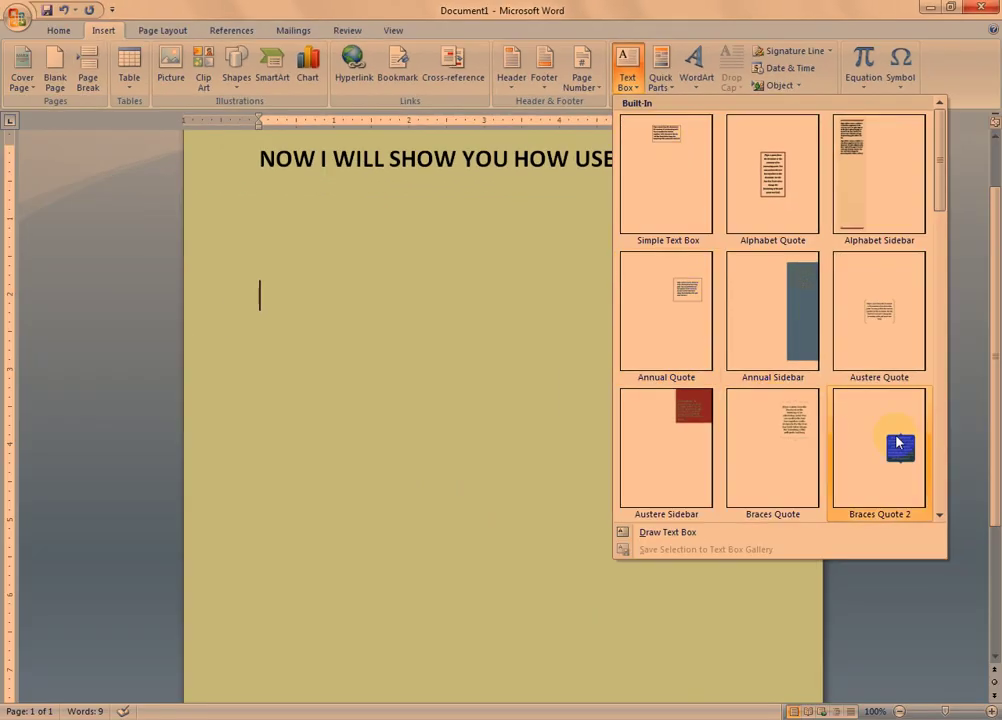
click(845, 202)
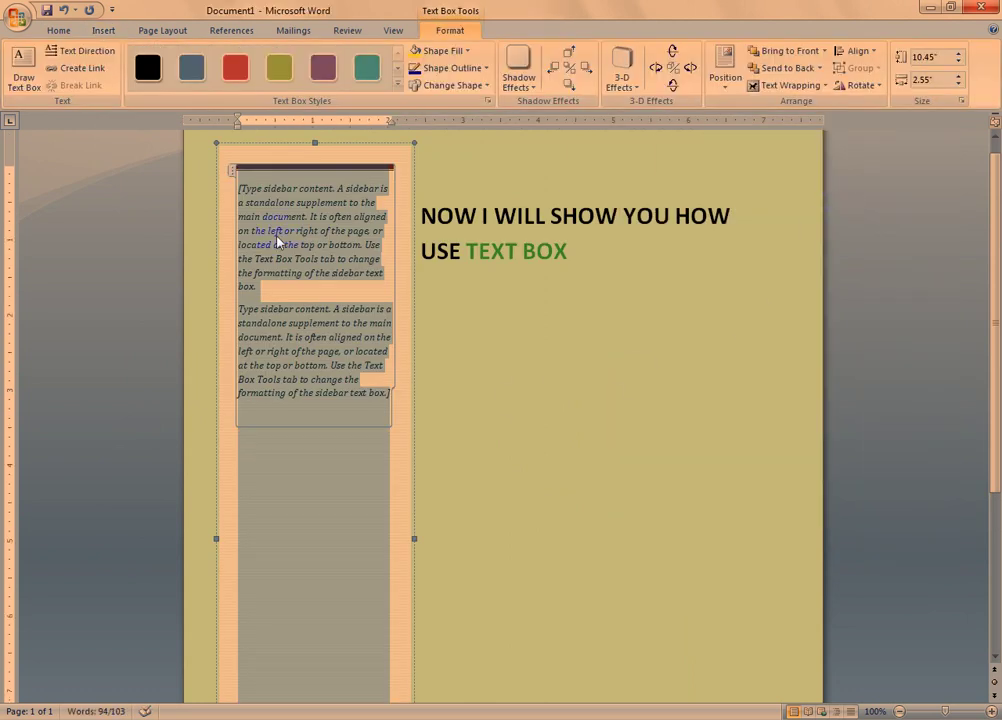
text(HERE)
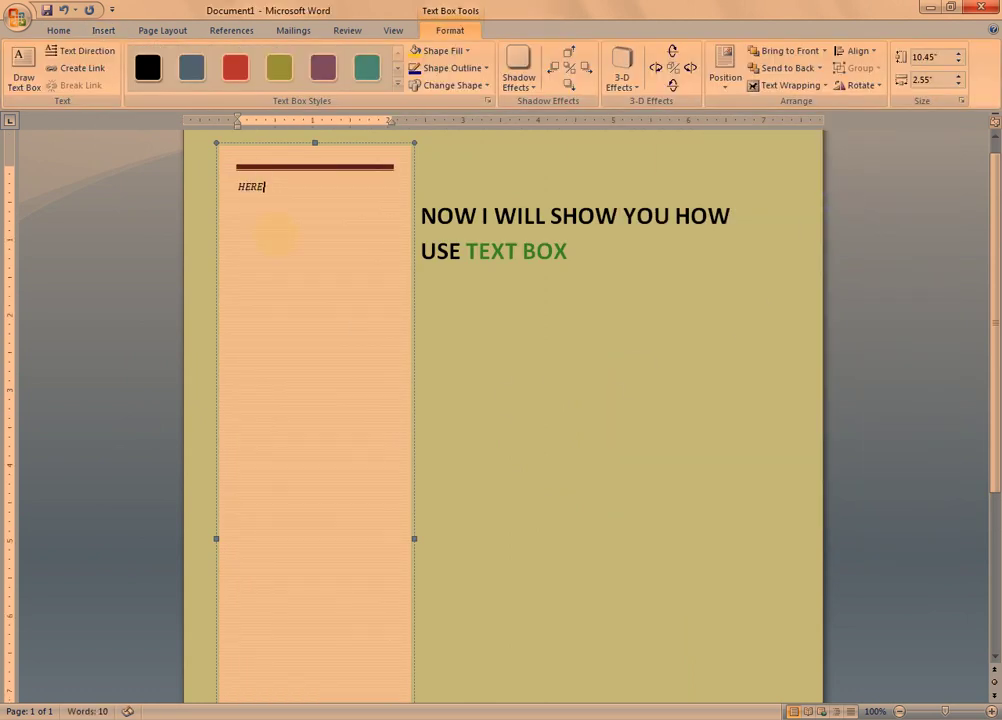
key(ctrl+a)
key(ctrl+bracketright)
key(ctrl+bracketright)
key(ctrl+bracketright)
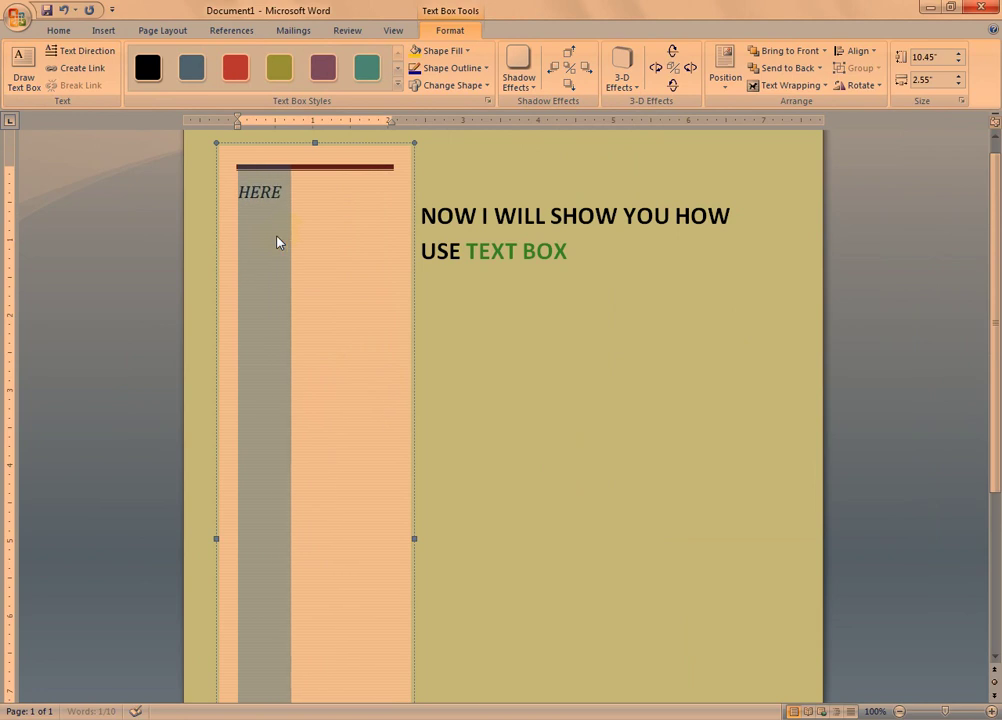
key(ctrl+bracketright)
key(ctrl+bracketright)
key(ctrl+bracketright)
key(ctrl+bracketright)
Step: Complete the sidebar text as 'HERE YOU WRITE YOUR OPENION OR OTHER THINGS...', dismissing the colour-scheme warning
click(276, 236)
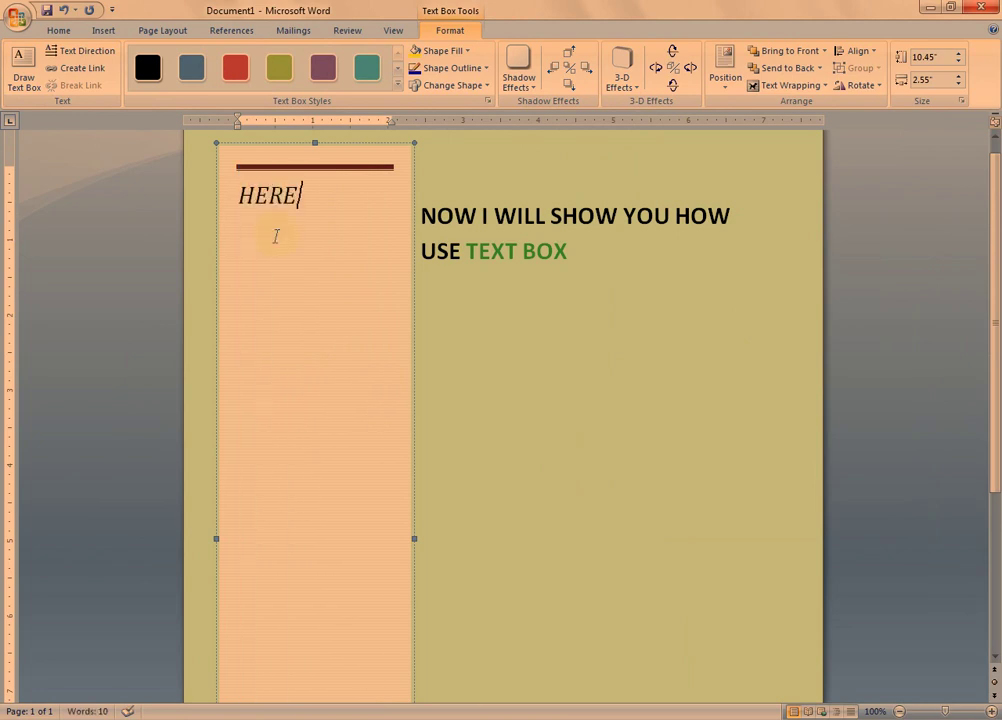
text( YOU)
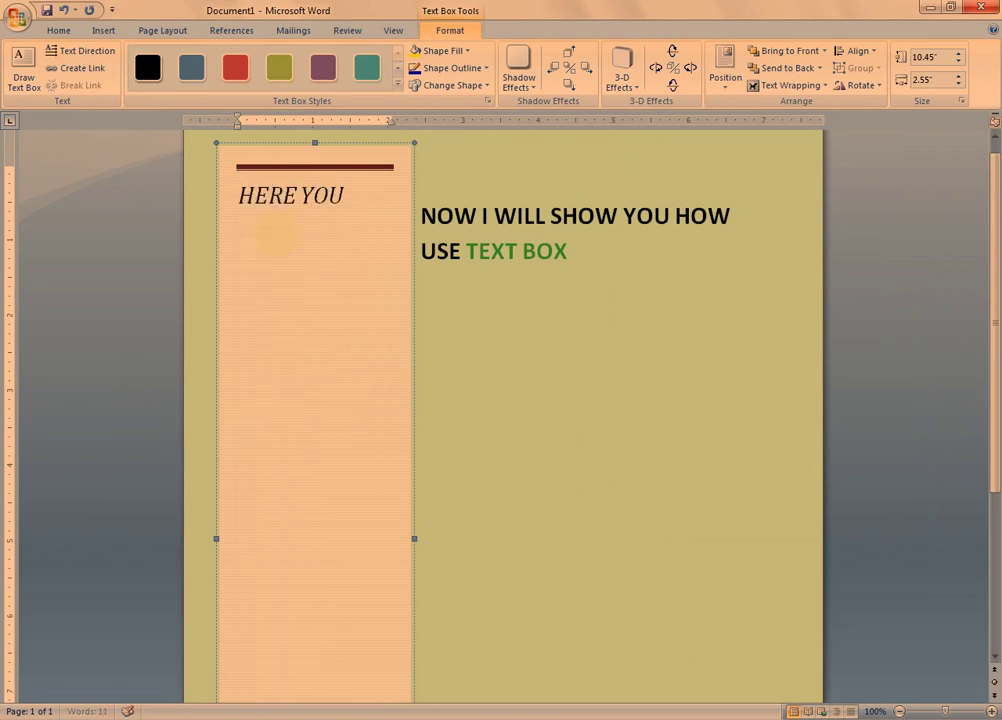
text( WRITE)
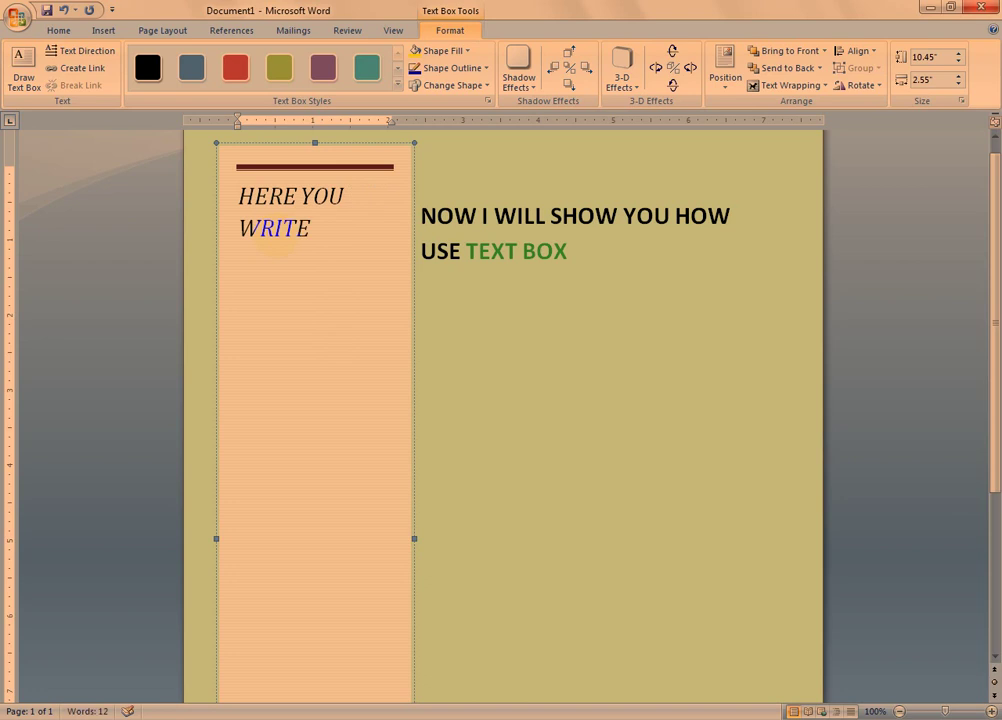
text( YOUR)
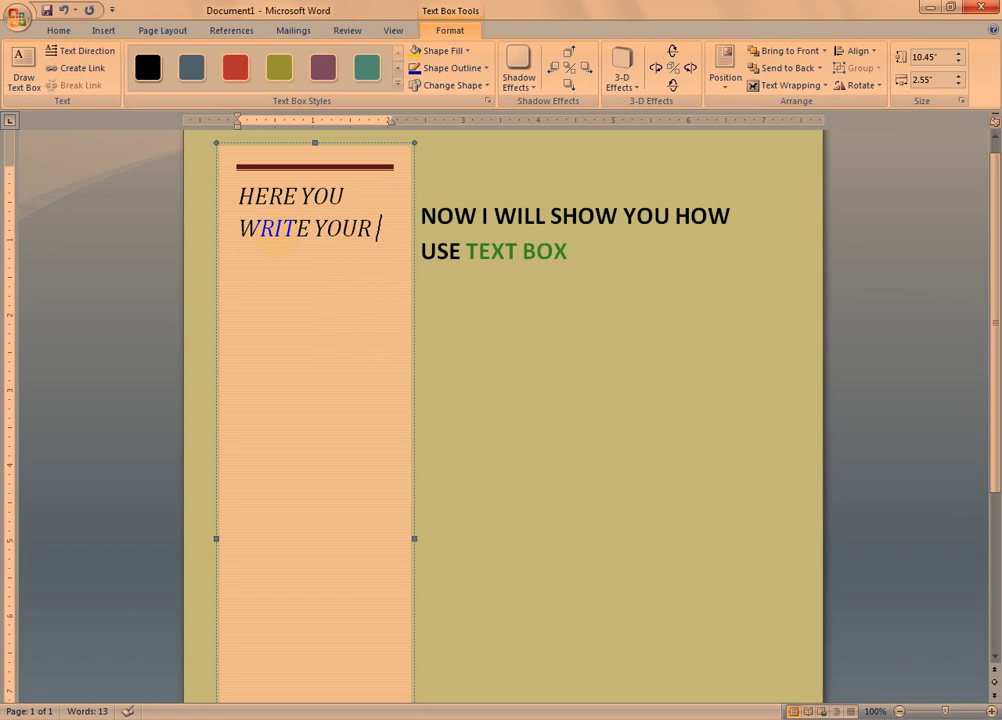
text(LE)
key(BackSpace)
key(BackSpace)
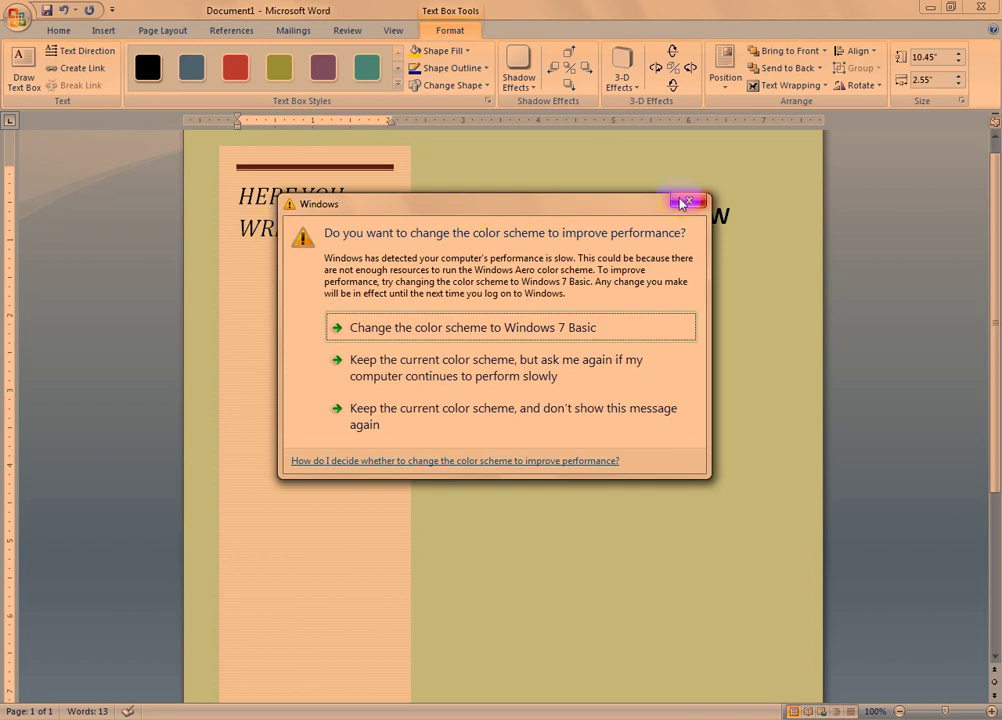
click(688, 201)
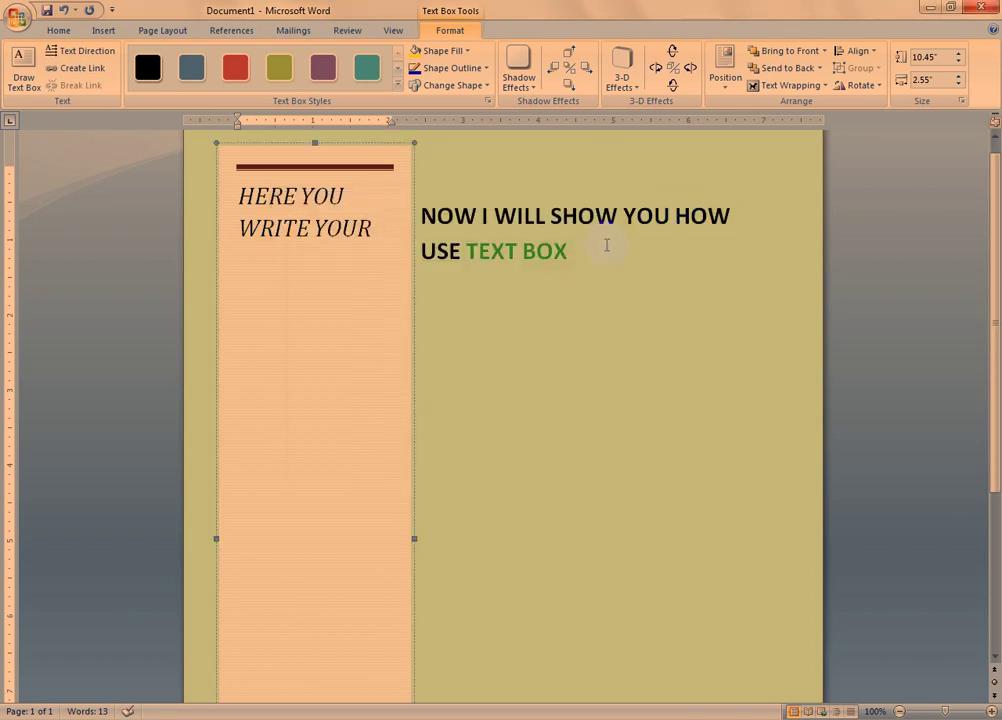
text(OP)
key(BackSpace)
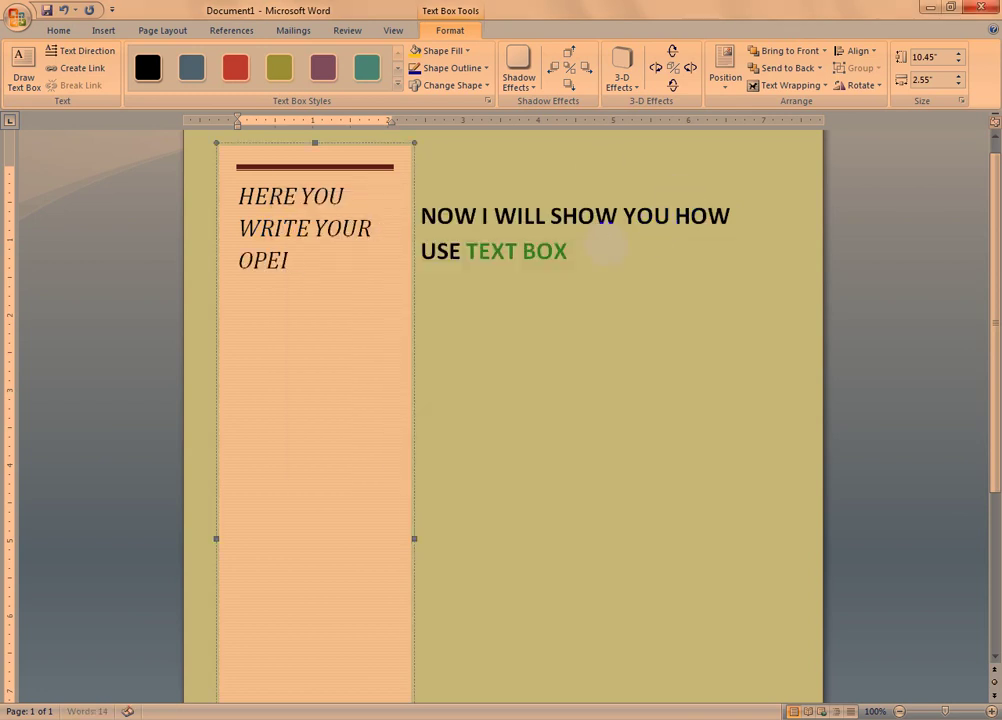
text(ENIO)
text(N)
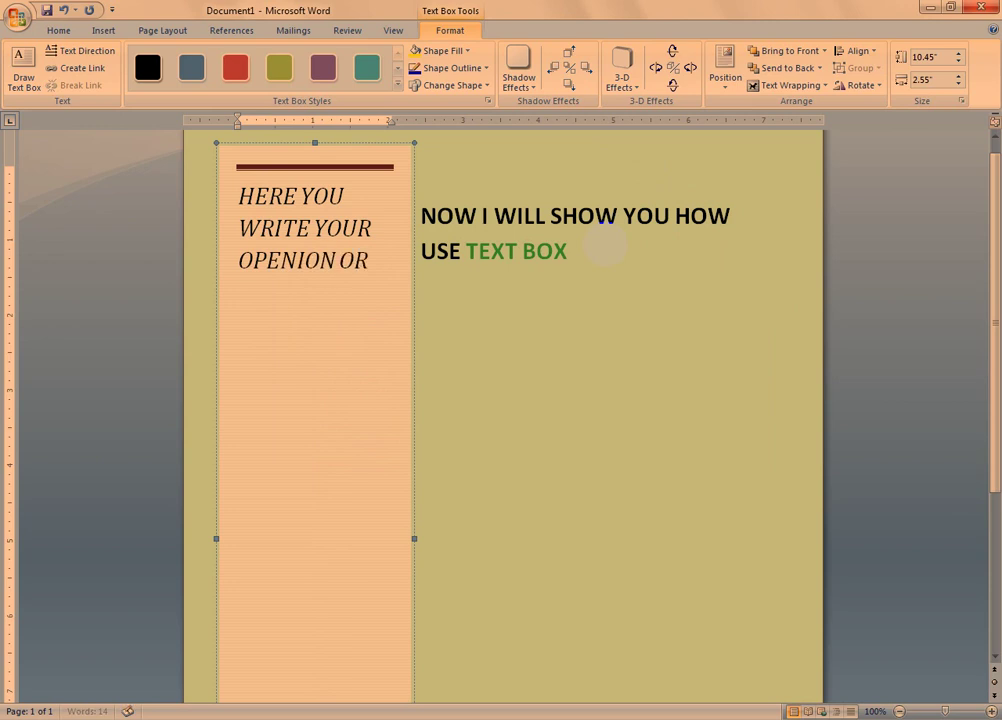
text(O)
text(RTHE)
key(BackSpace)
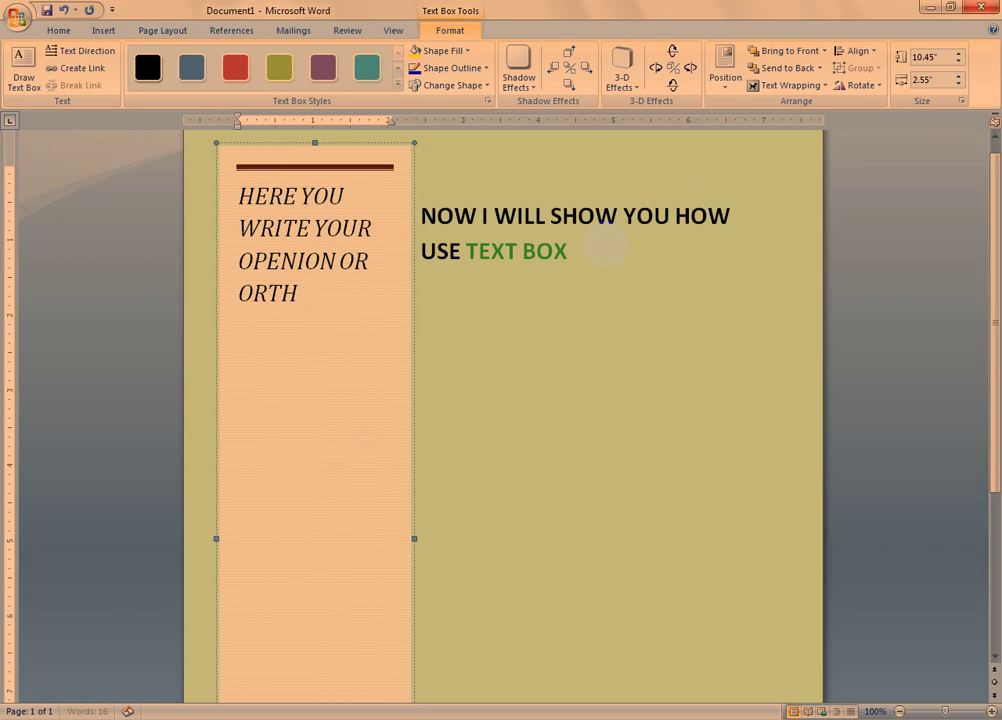
key(BackSpace)
key(BackSpace)
key(BackSpace)
text(THER)
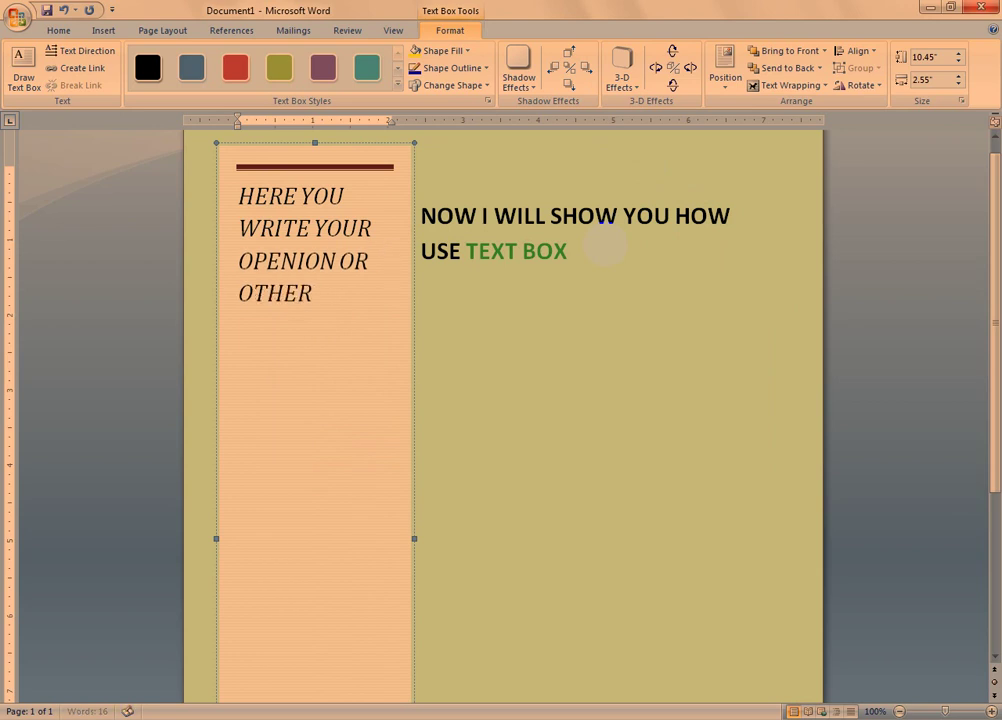
text( THINGS...)
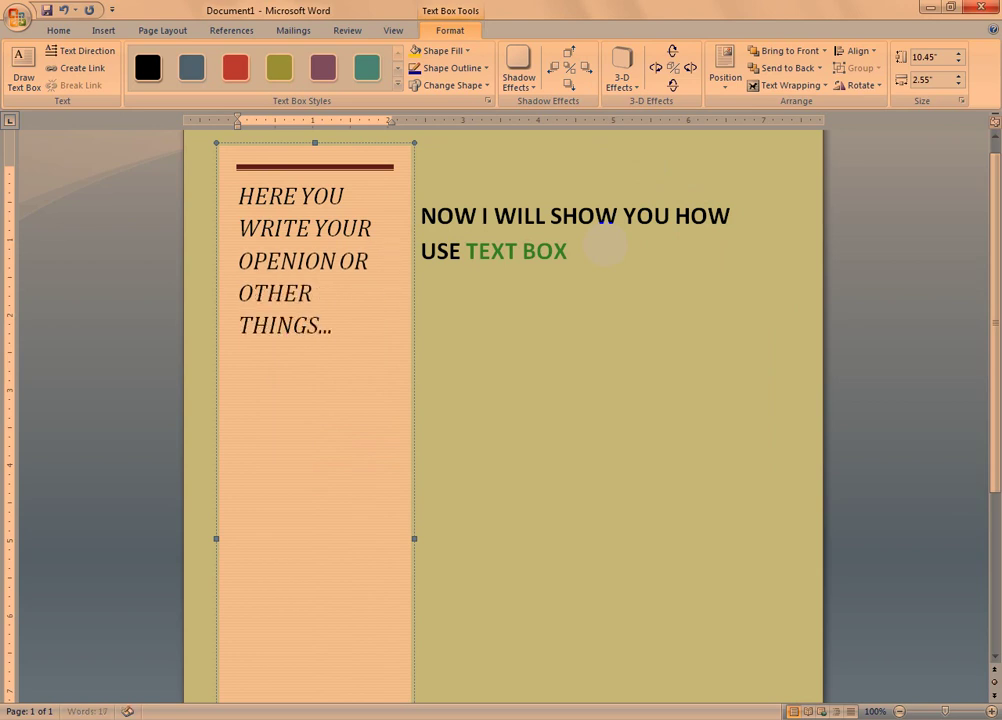